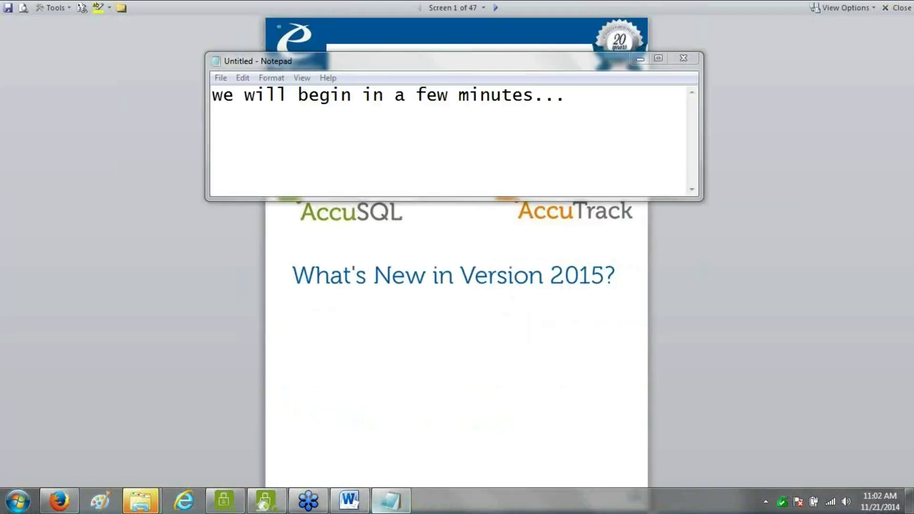
Close the 'we will begin in a few minutes...' Notepad note, discarding its text
mouse_move(308, 501)
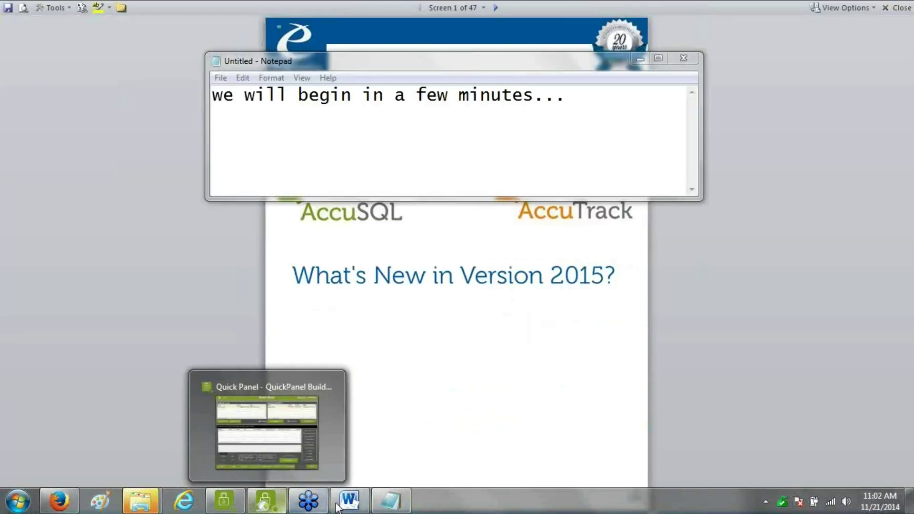
click(684, 59)
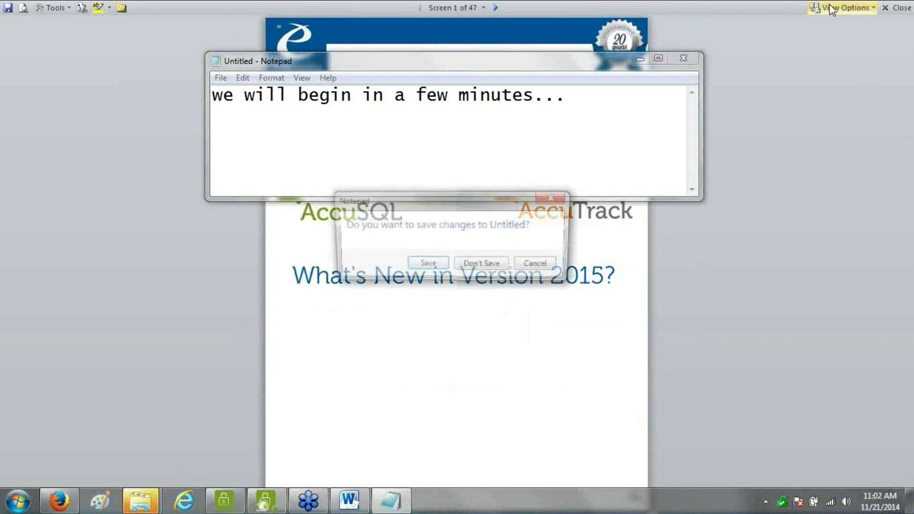
click(498, 265)
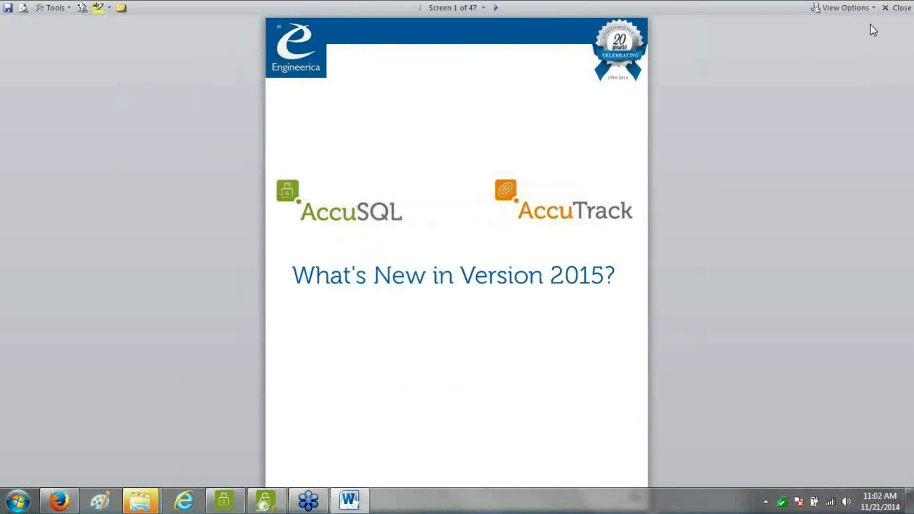
Exit the slide view, minimize Word, dismiss the USB AutoPlay prompt and restore Quick Panel
click(898, 8)
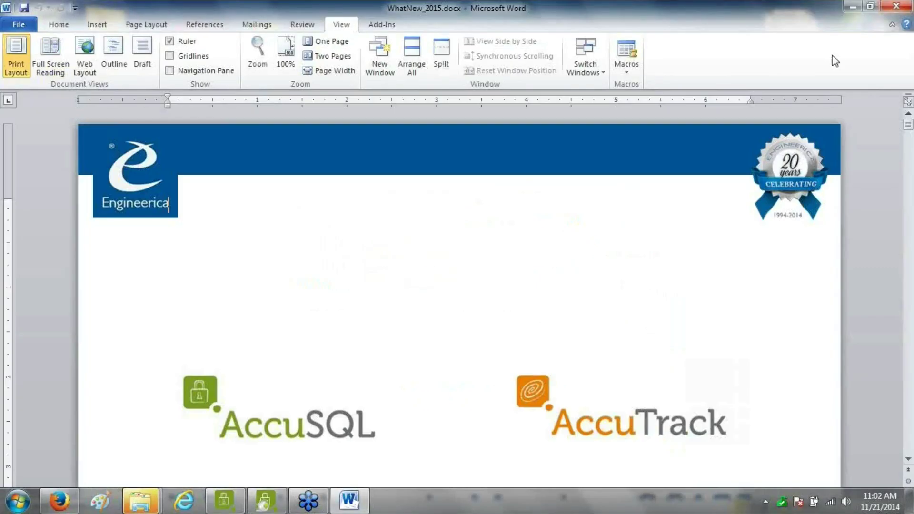
click(854, 7)
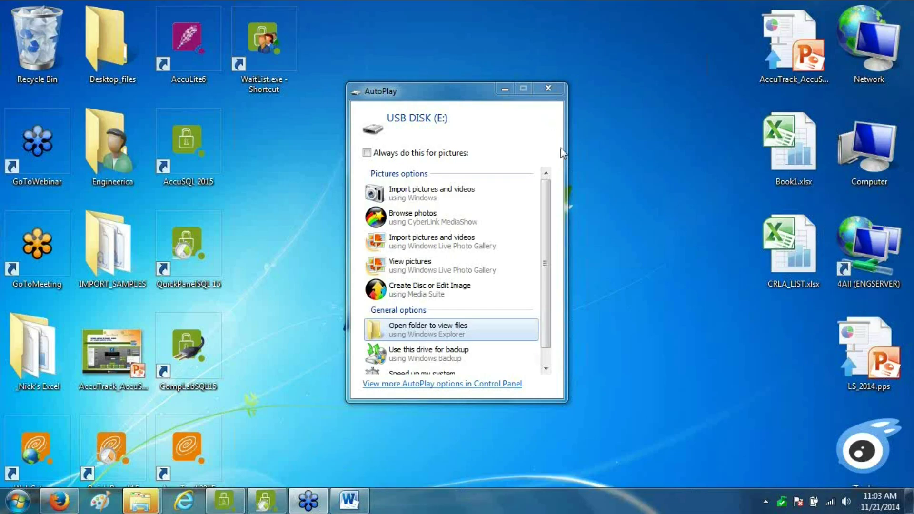
click(548, 89)
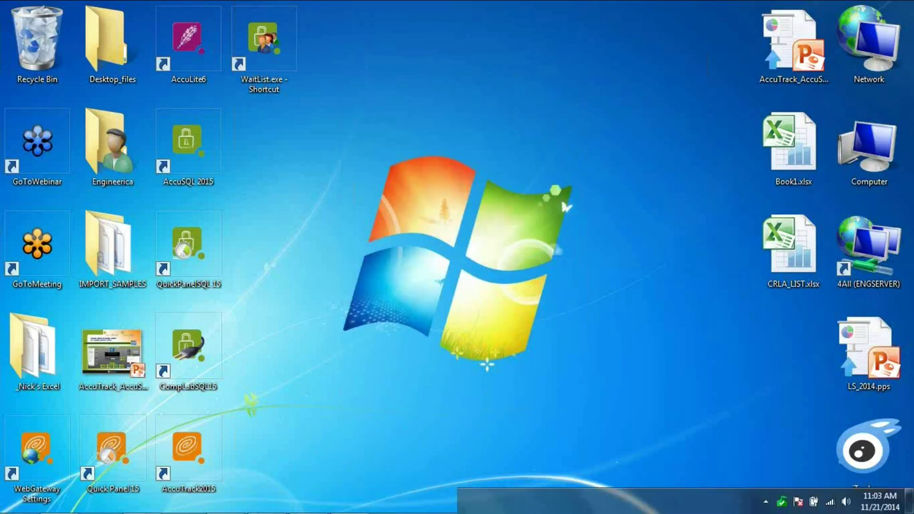
click(268, 499)
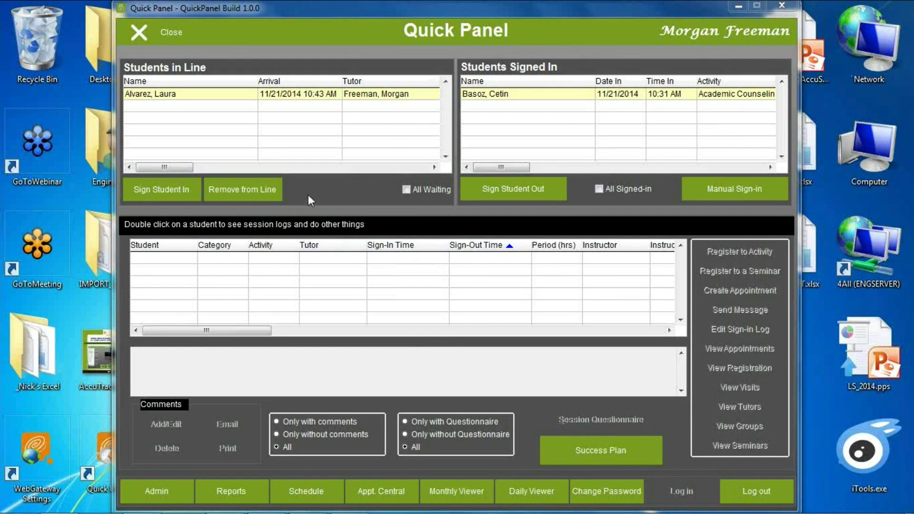
Show the signed-in student's session logs, tick All Waiting to list four students, and select the first
double_click(511, 94)
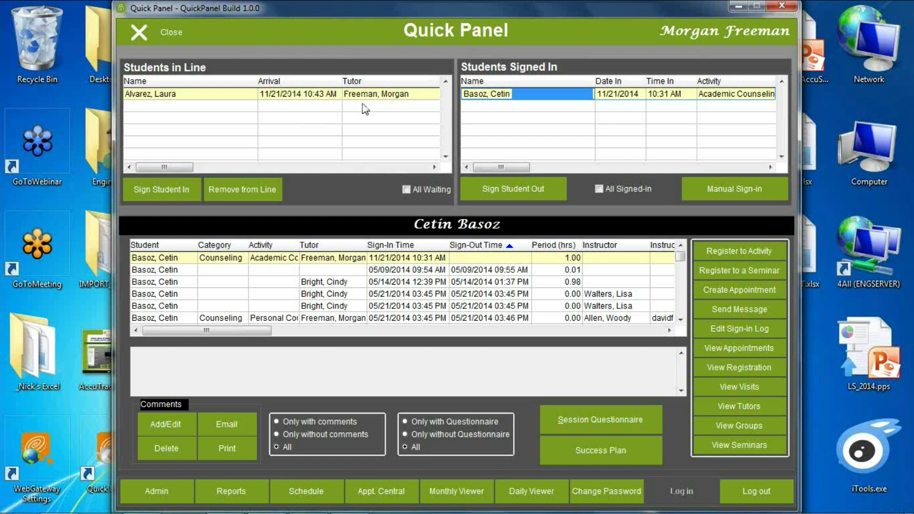
click(405, 189)
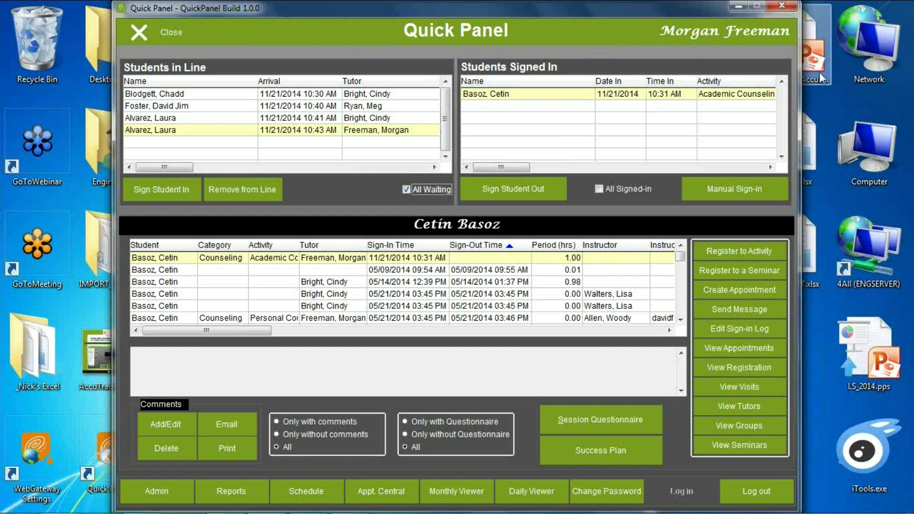
click(407, 189)
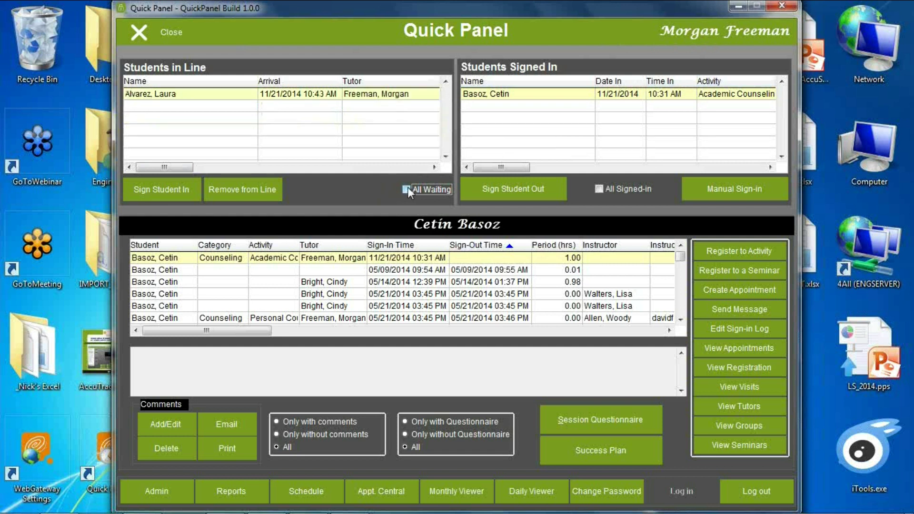
click(408, 189)
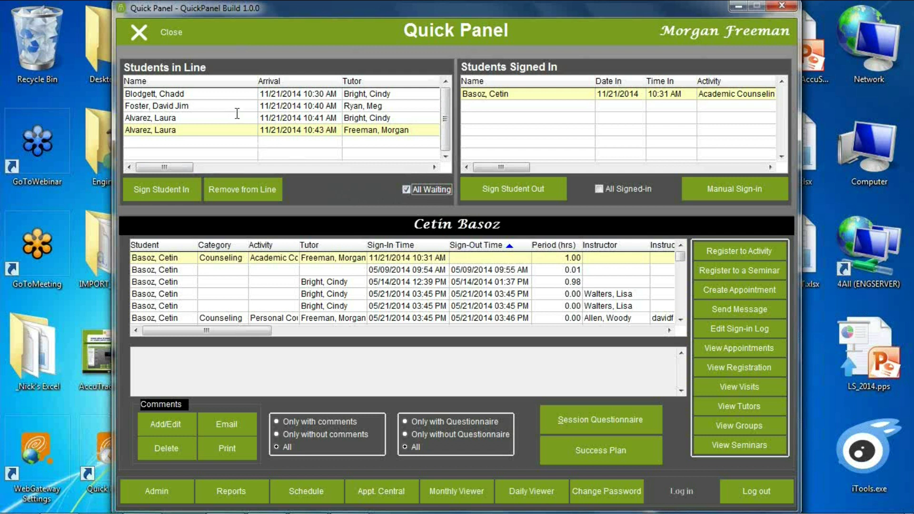
click(246, 93)
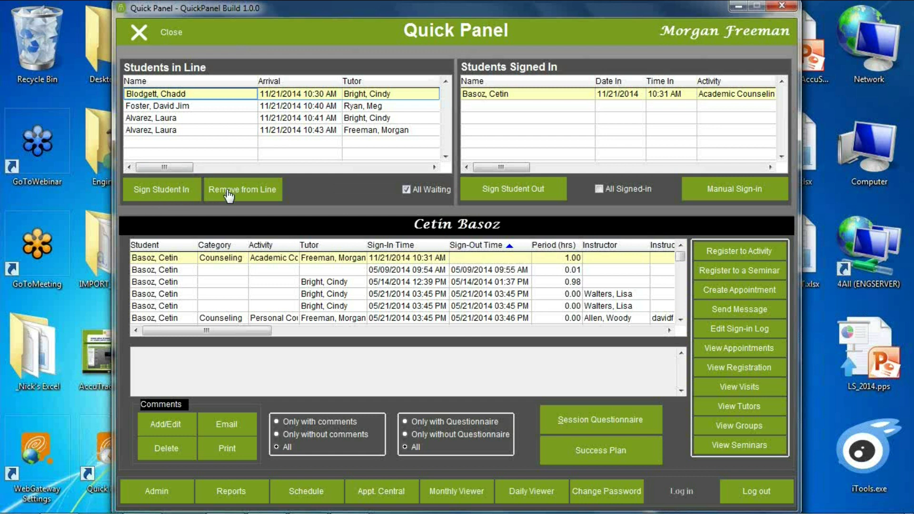
Sign the first waiting student in for Academic Coaching, sign the earlier student out, and show the new student's logs
click(173, 195)
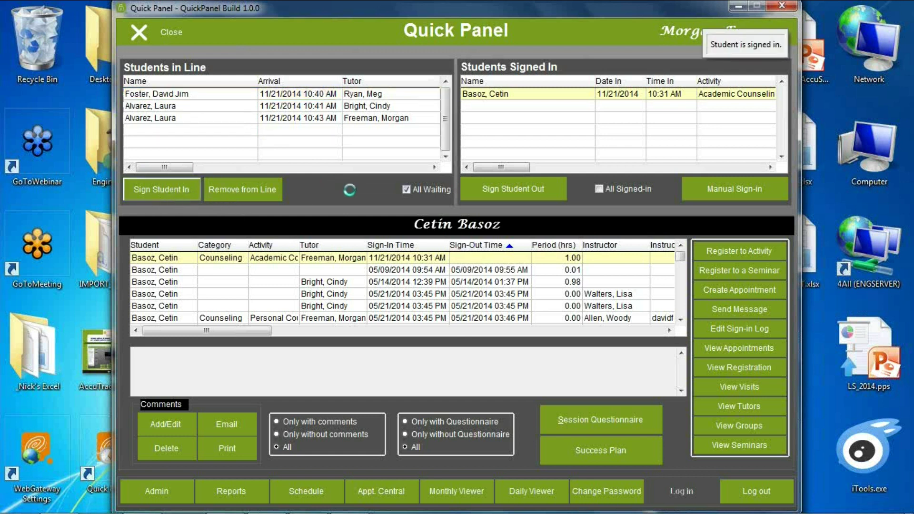
click(511, 93)
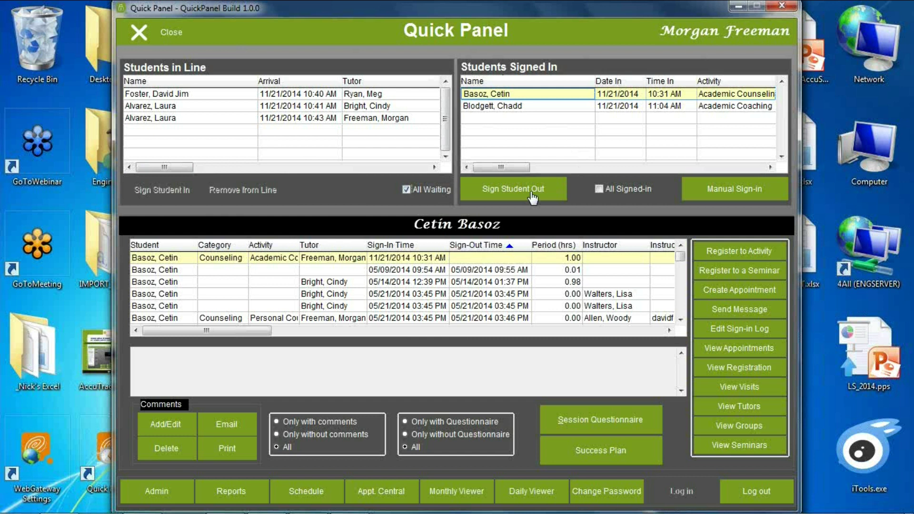
click(529, 189)
click(485, 313)
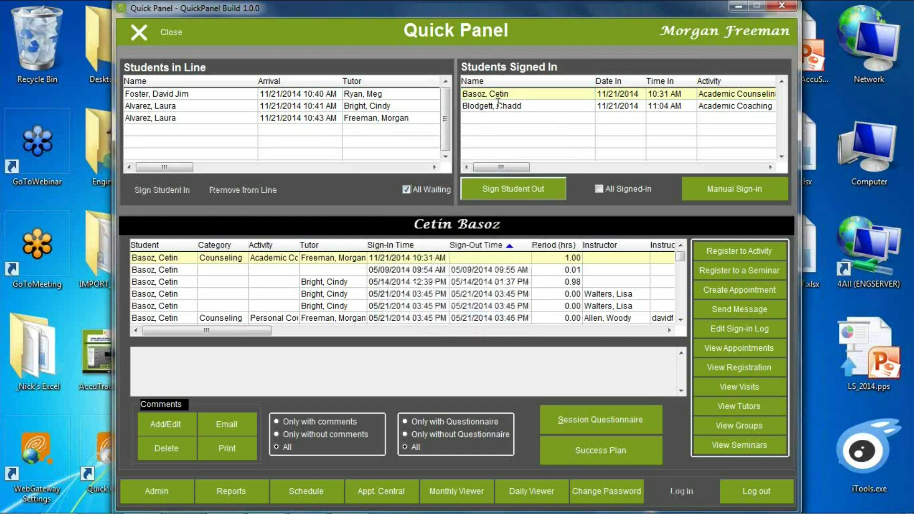
click(500, 105)
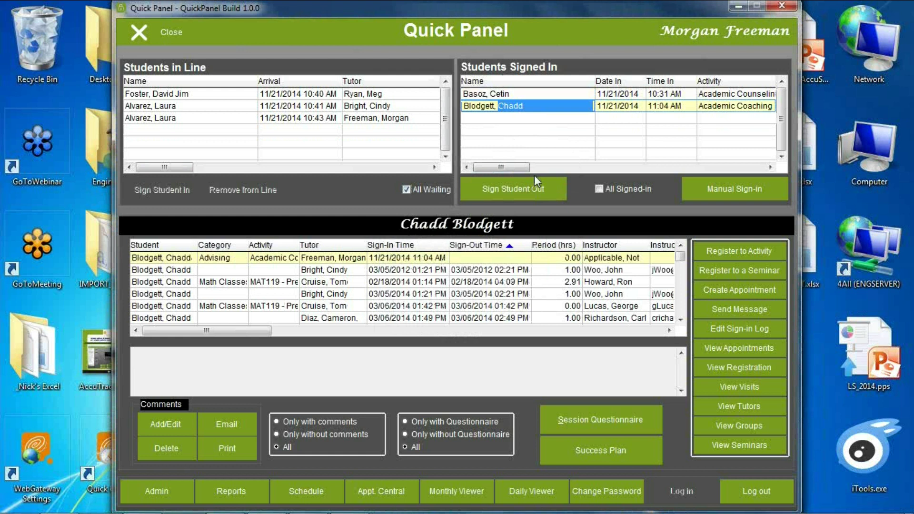
Step through the session logs to the 05/30/2014 MAT111A entry to read its library-hours comment
click(328, 258)
key(Down)
key(Down)
key(Down)
key(Down)
key(Down)
key(Down)
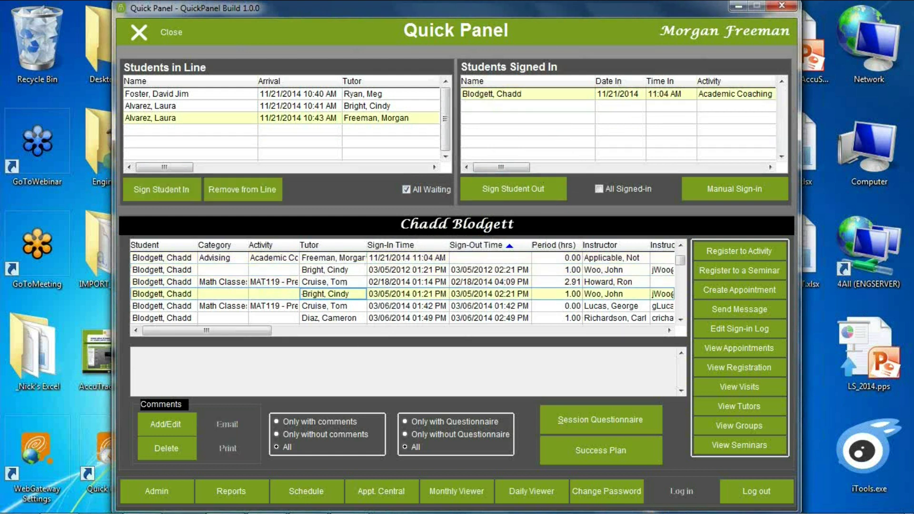
key(Down)
key(Down)
key(Down)
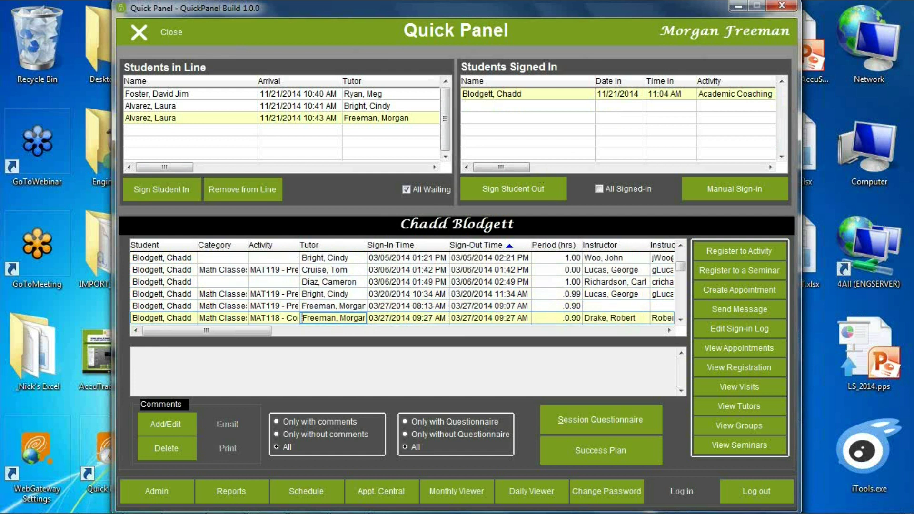
key(Down)
key(Down)
key(Down)
key(Down)
key(Down)
key(Down)
key(Down)
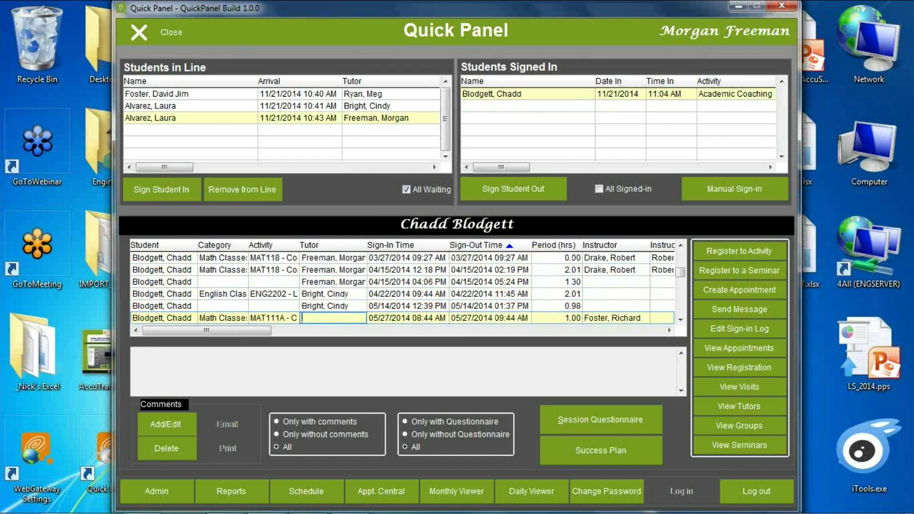
key(Up)
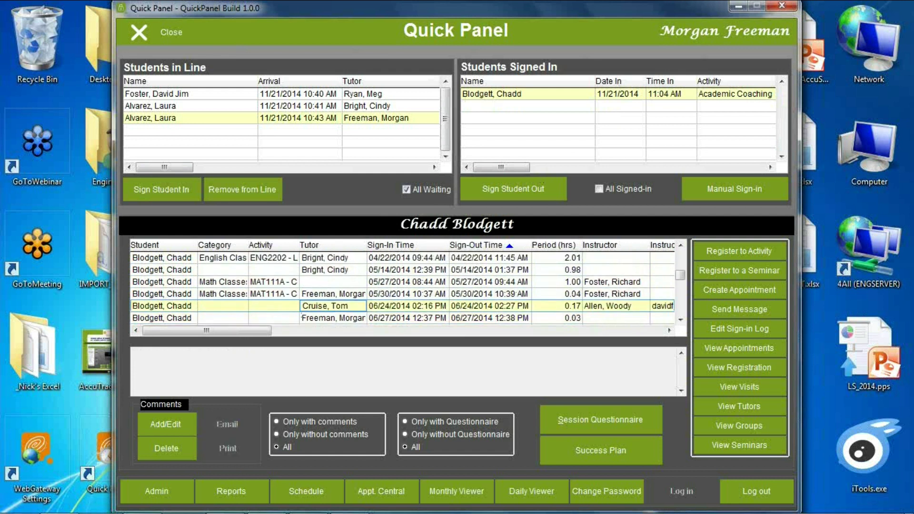
key(Up)
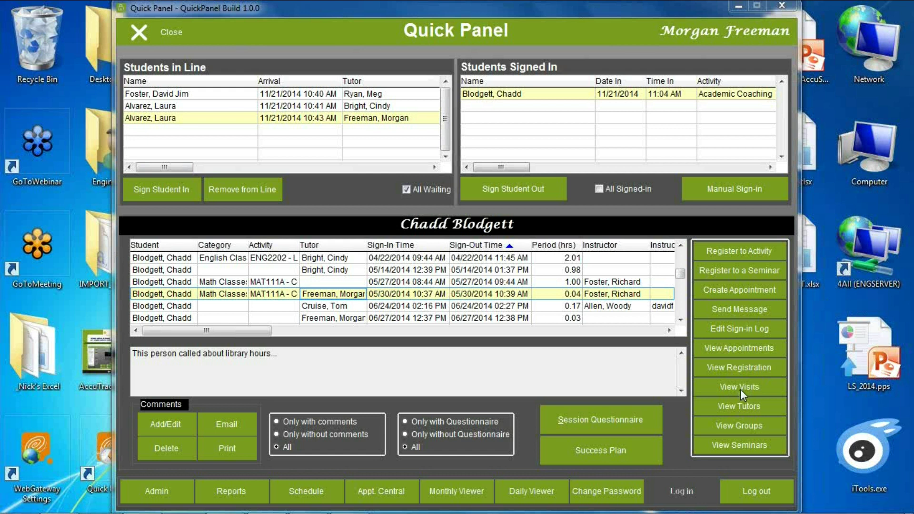
Cancel exiting Quick Panel and minimize it to the desktop instead
click(780, 6)
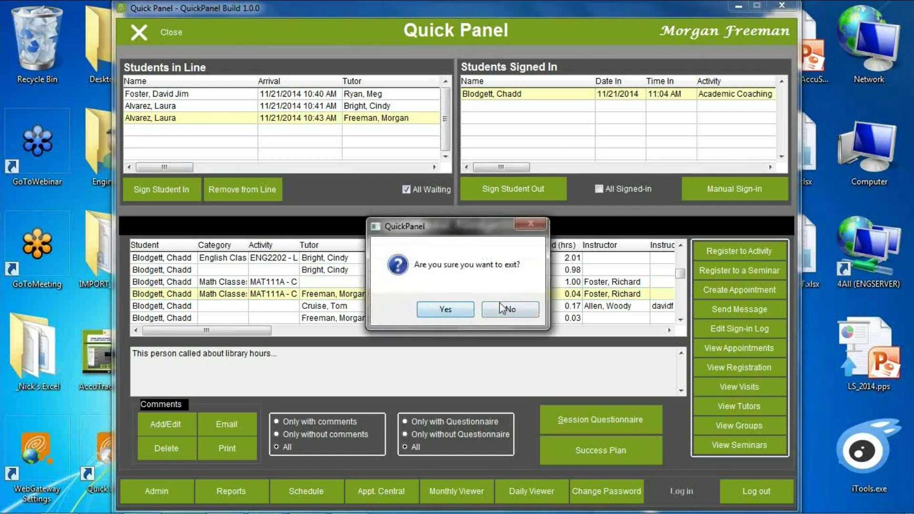
click(491, 307)
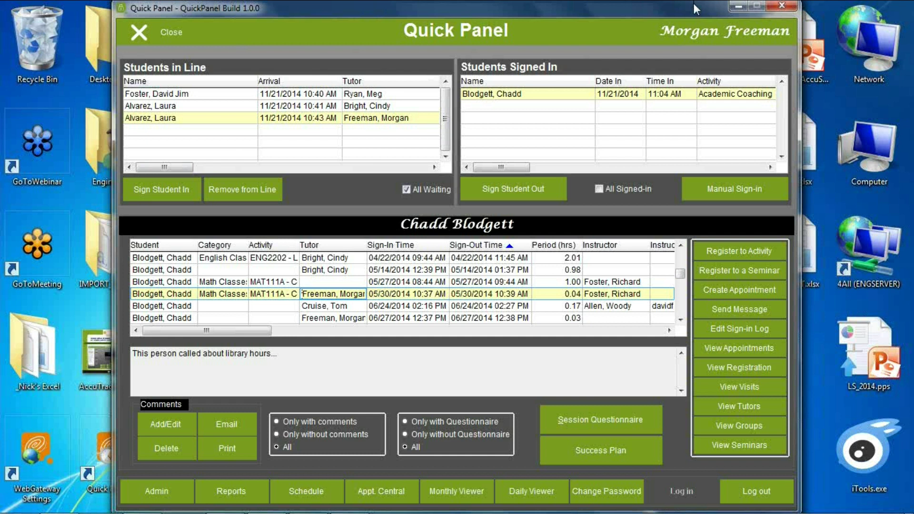
click(743, 6)
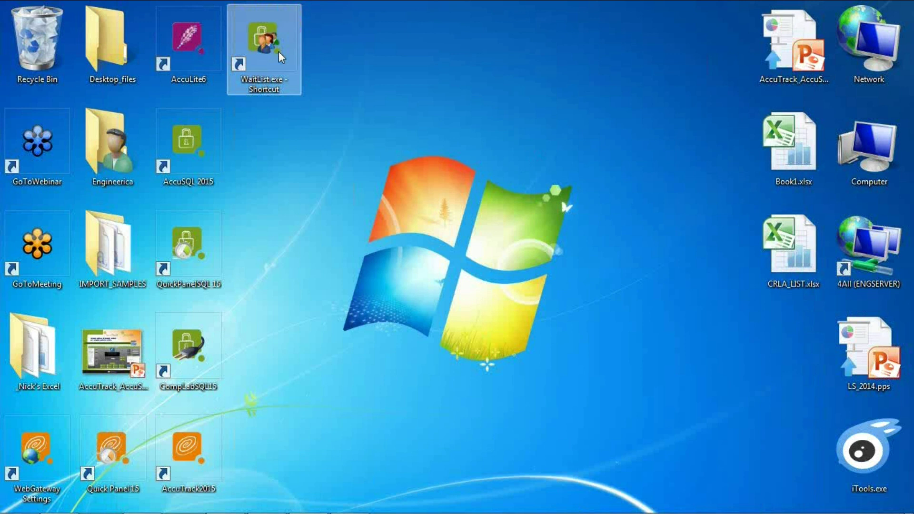
double_click(279, 51)
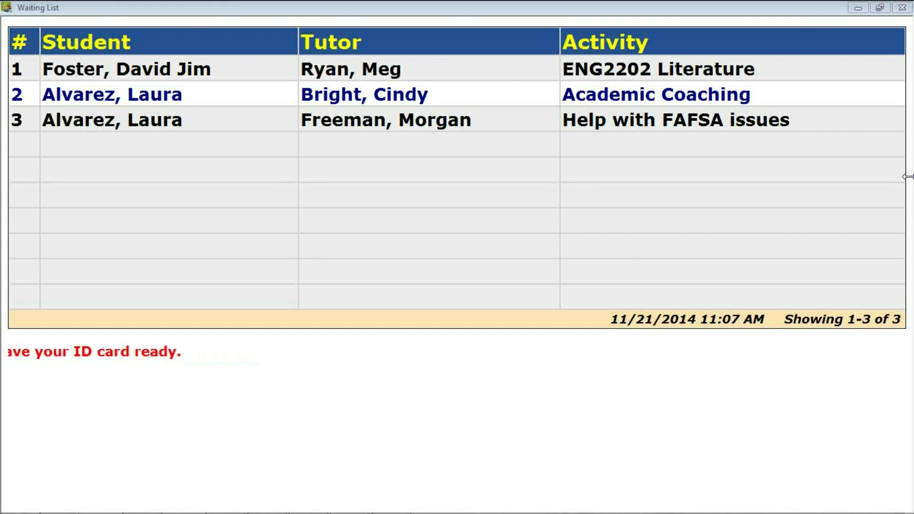
click(903, 9)
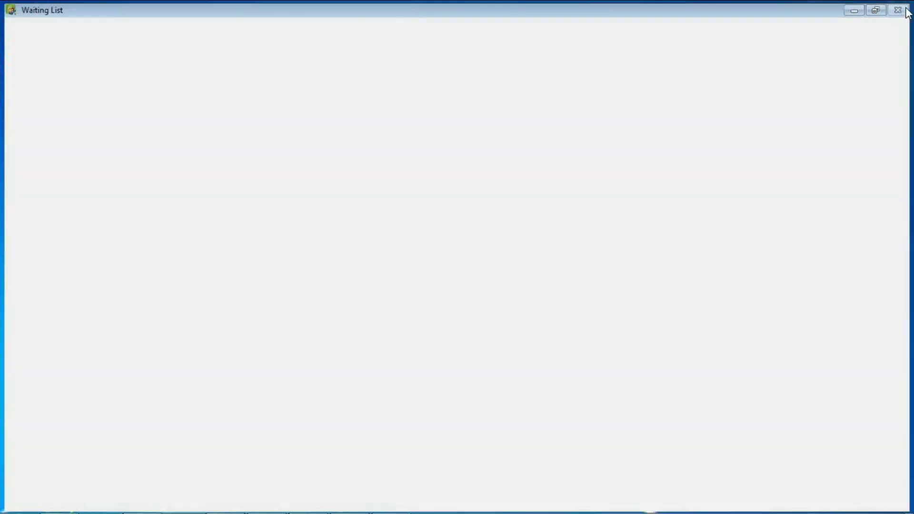
click(375, 292)
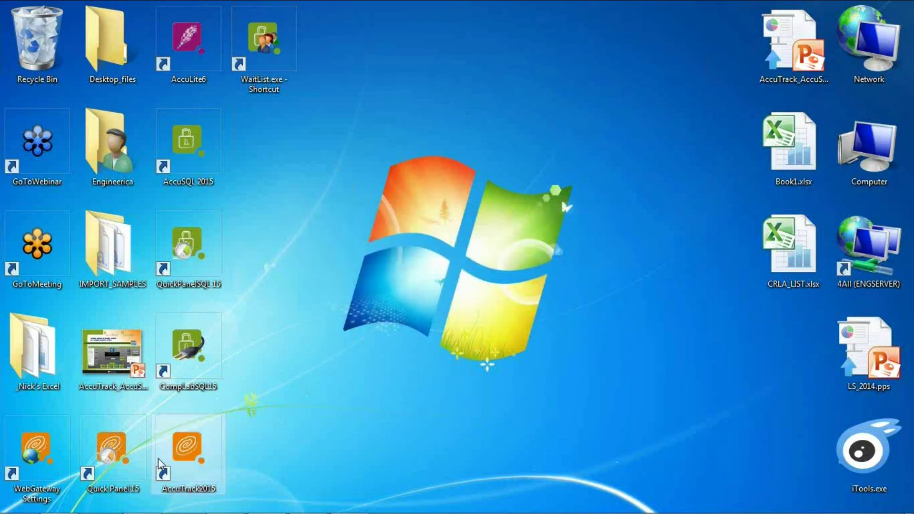
Log in to AccuSQL with the administrator ID and password, then open Success Plans in System Administration
click(228, 502)
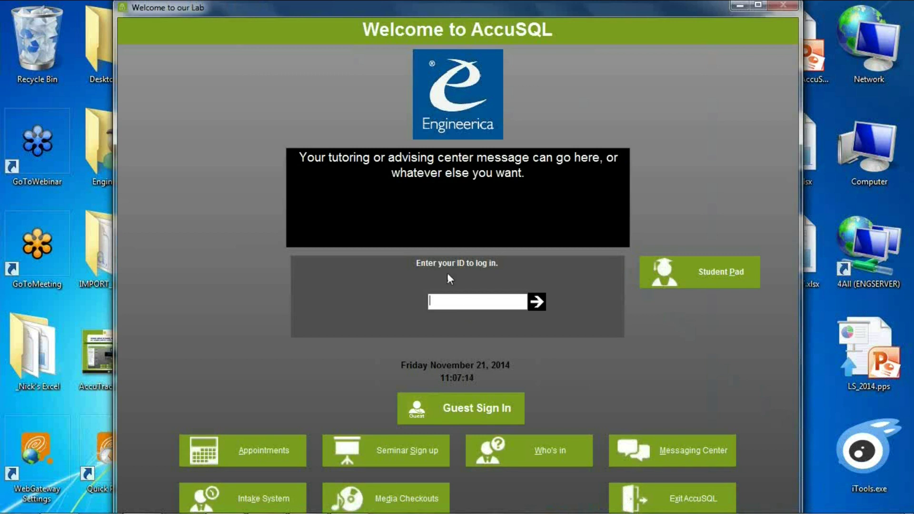
text(111111111)
key(Return)
text(1111)
key(Return)
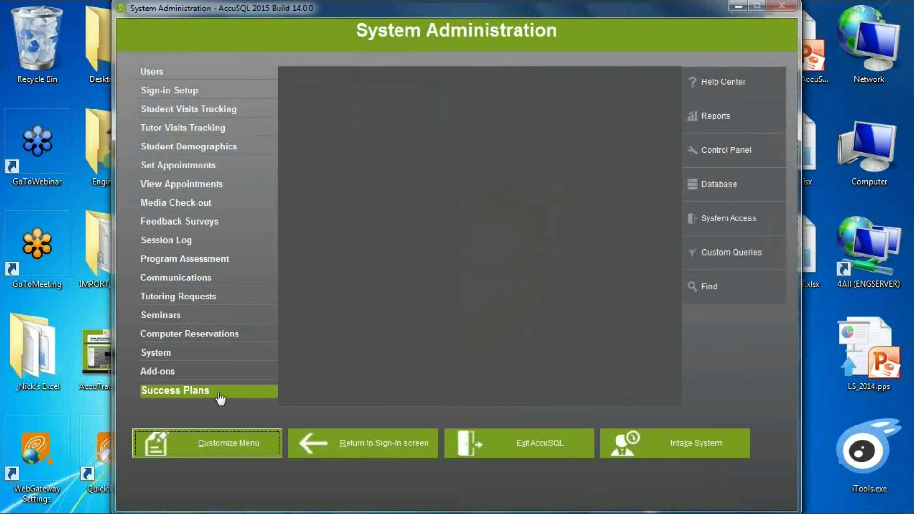
click(220, 395)
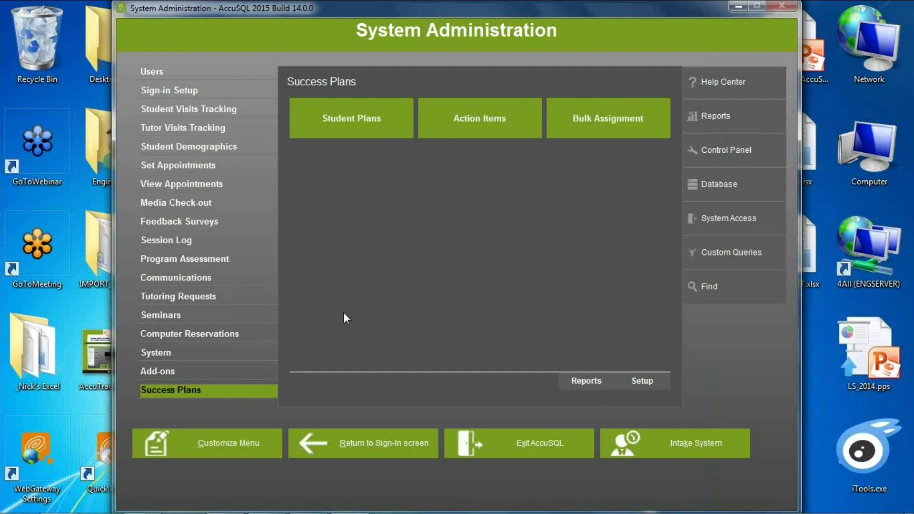
mouse_move(142, 500)
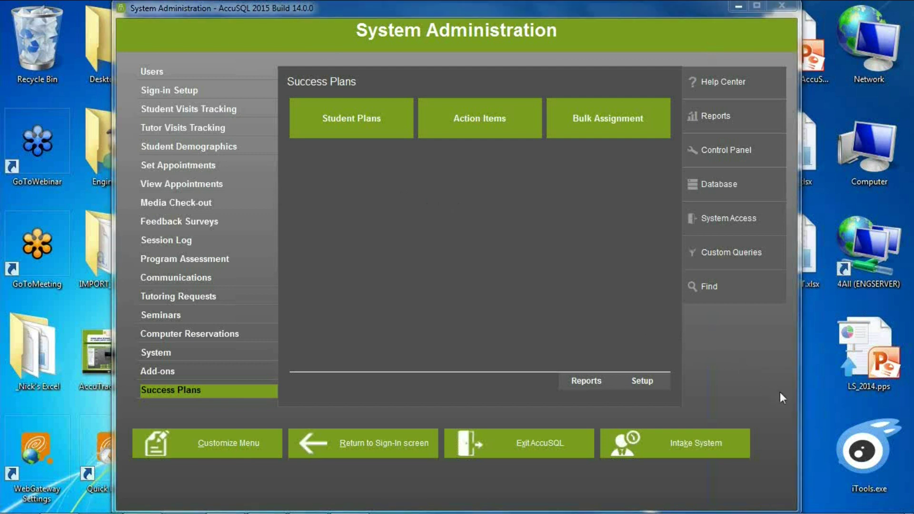
Review the Advising action items in Action Items, then open Student Plans with no student loaded
click(480, 119)
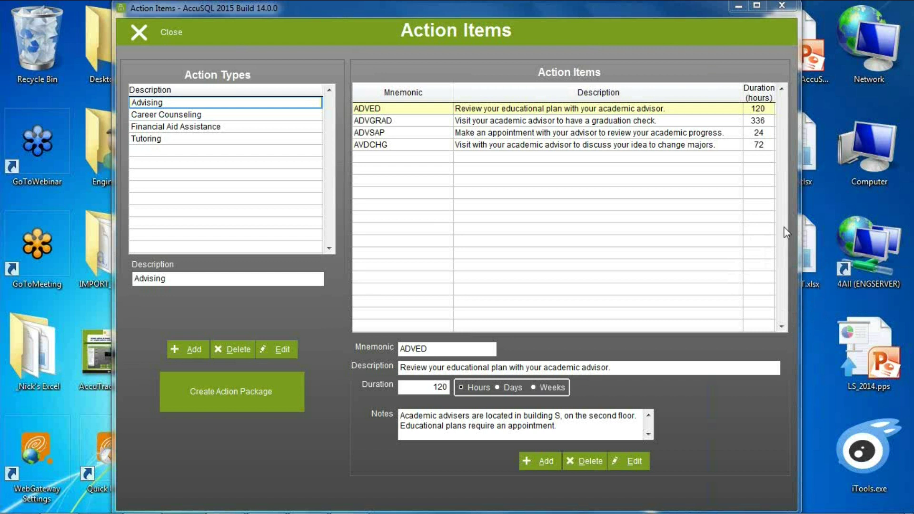
click(140, 31)
click(368, 119)
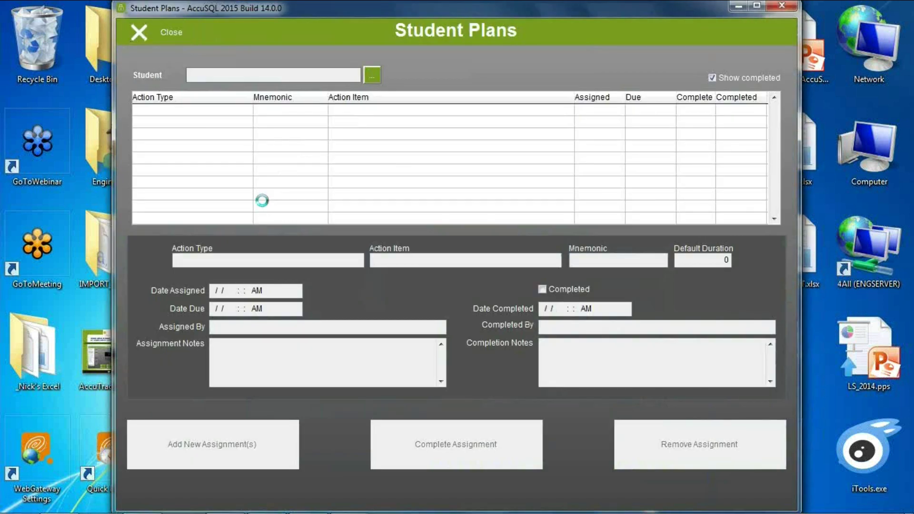
Load a student's success plan to review its advising and career items, then close it and open Bulk Assignment
text(bas)
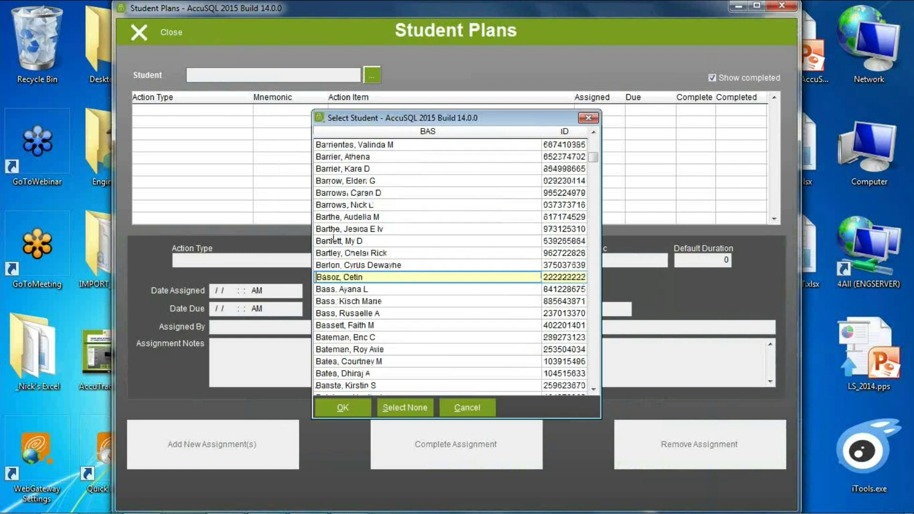
click(343, 408)
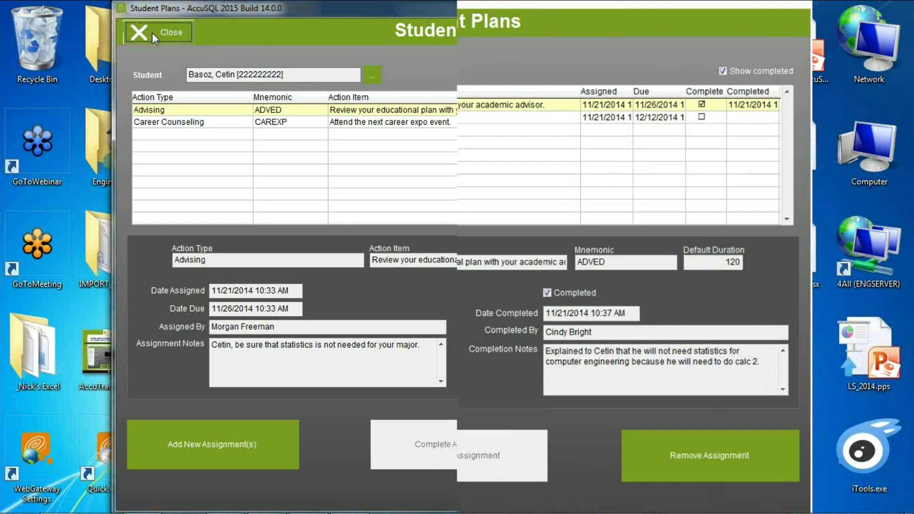
click(153, 32)
click(589, 126)
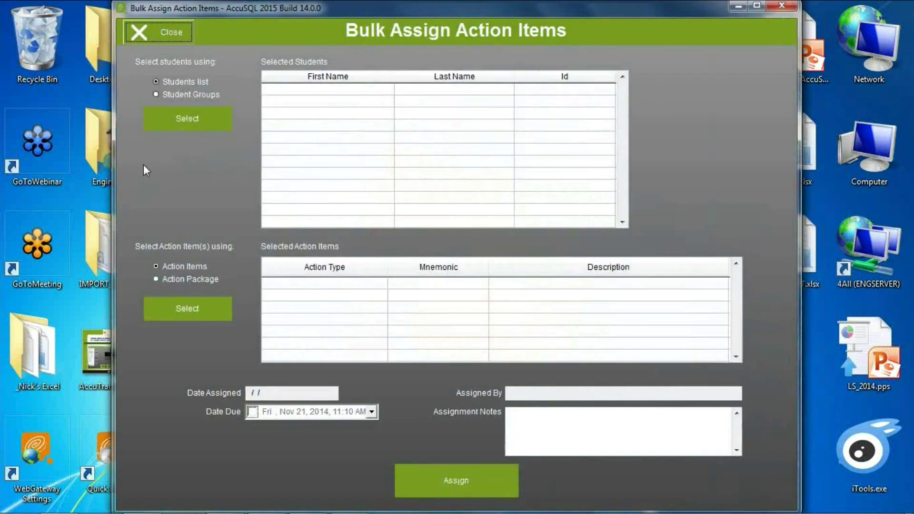
Choose the Rejected SAR student group as the students for the bulk assignment
click(172, 94)
click(184, 120)
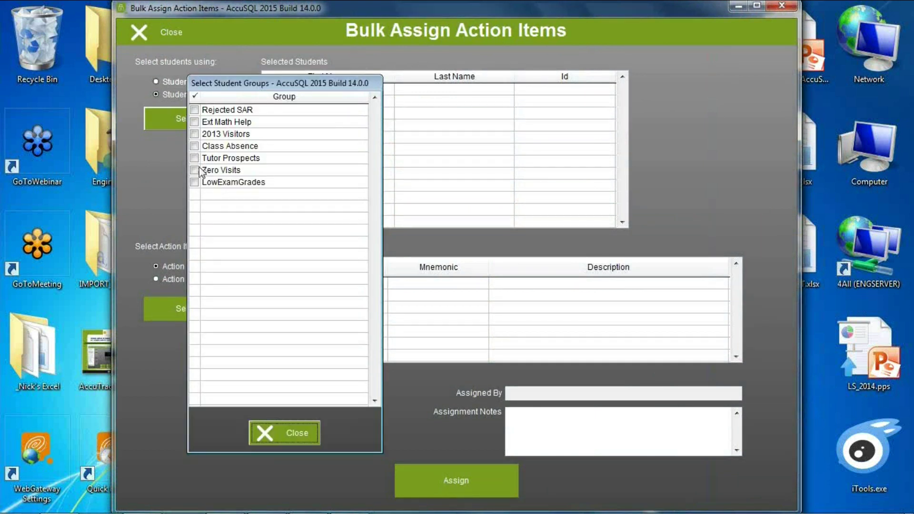
click(195, 111)
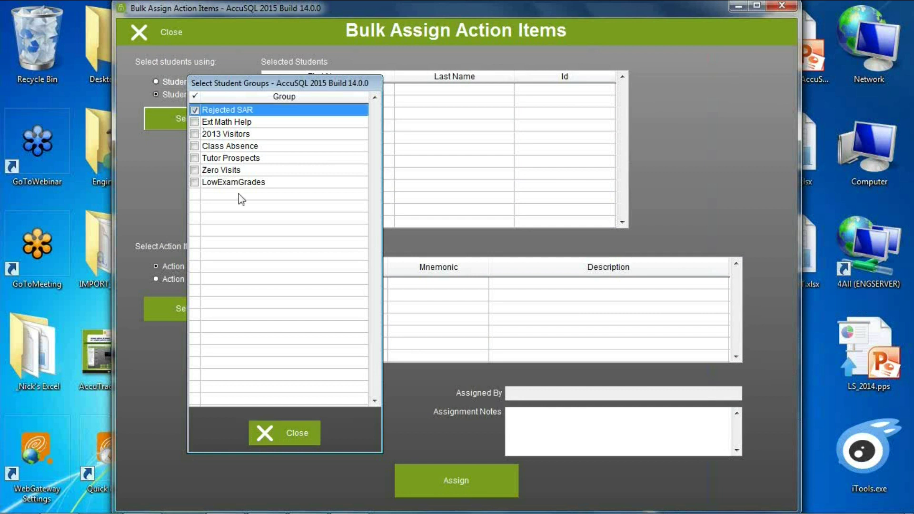
click(278, 434)
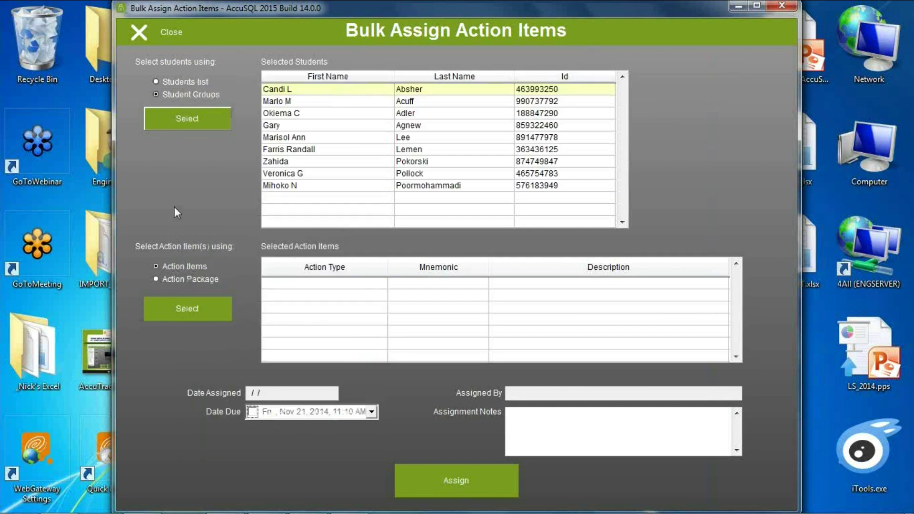
Add the FALOAN and FASAR action items and assign them to the group's nine students
click(187, 311)
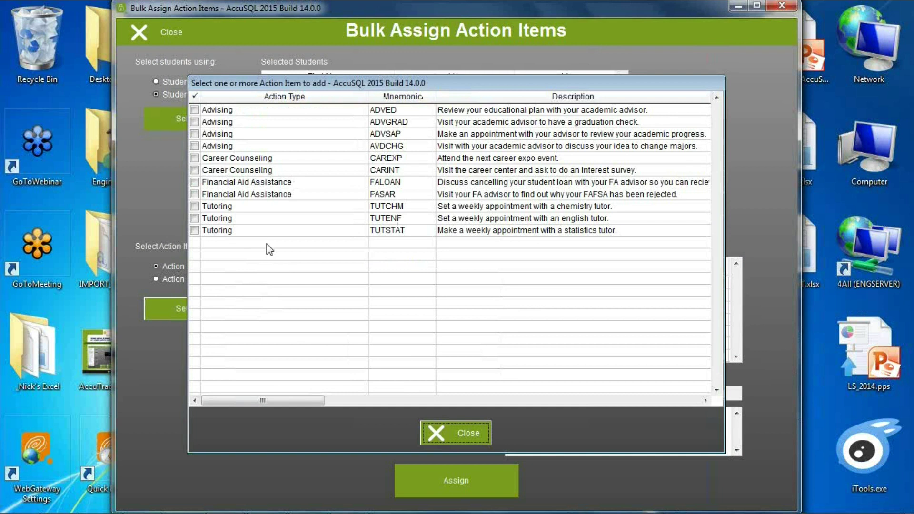
click(194, 182)
click(194, 195)
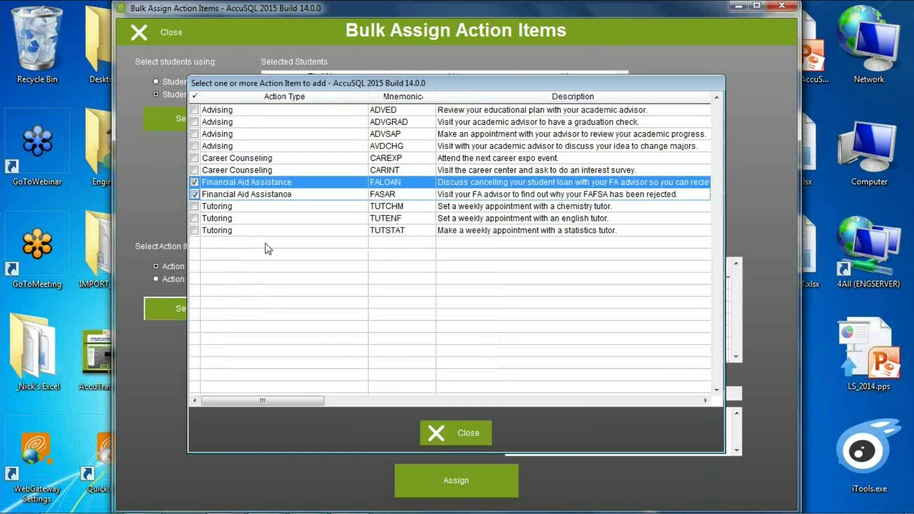
click(436, 431)
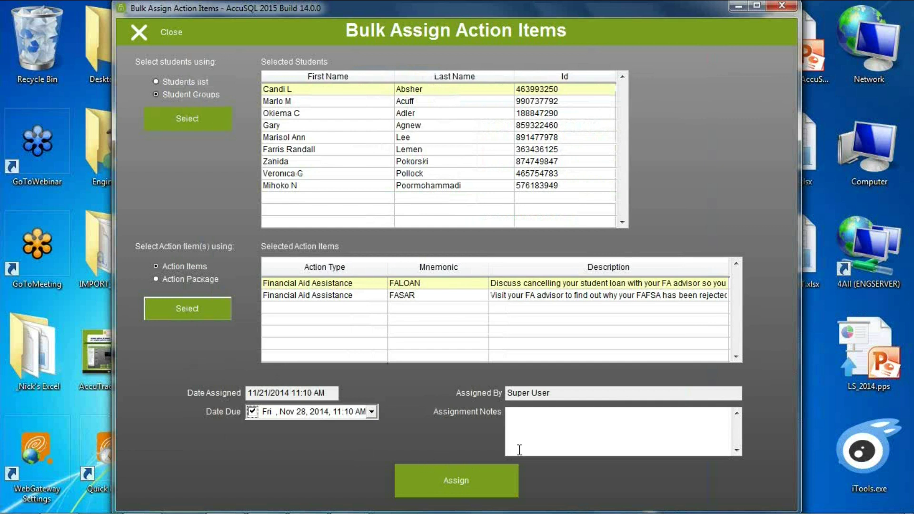
click(440, 490)
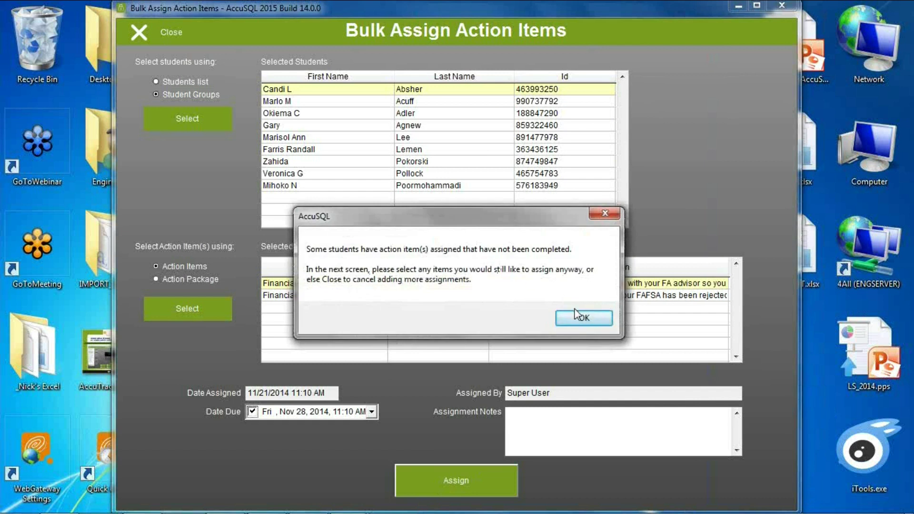
Include all five pending FASAR entries in the bulk financial aid assignment and finish it
click(580, 323)
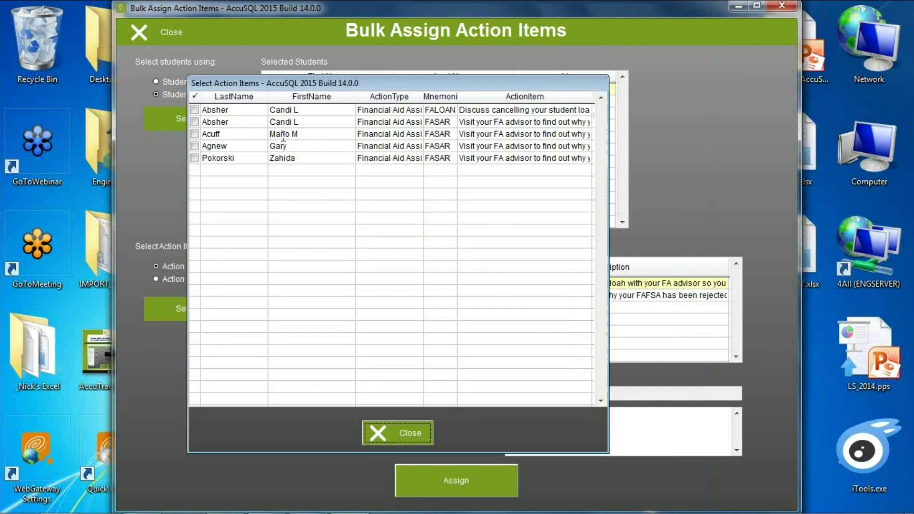
click(228, 119)
right_click(229, 119)
click(262, 189)
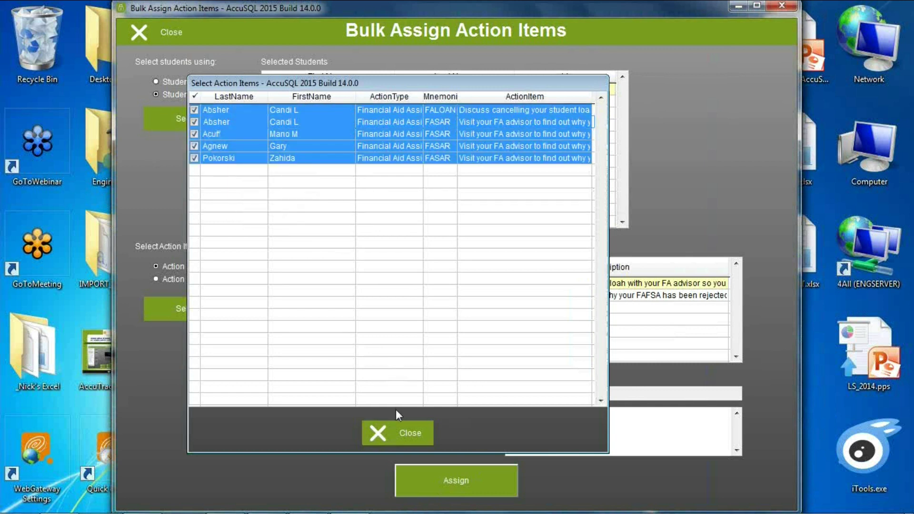
click(398, 431)
key(Return)
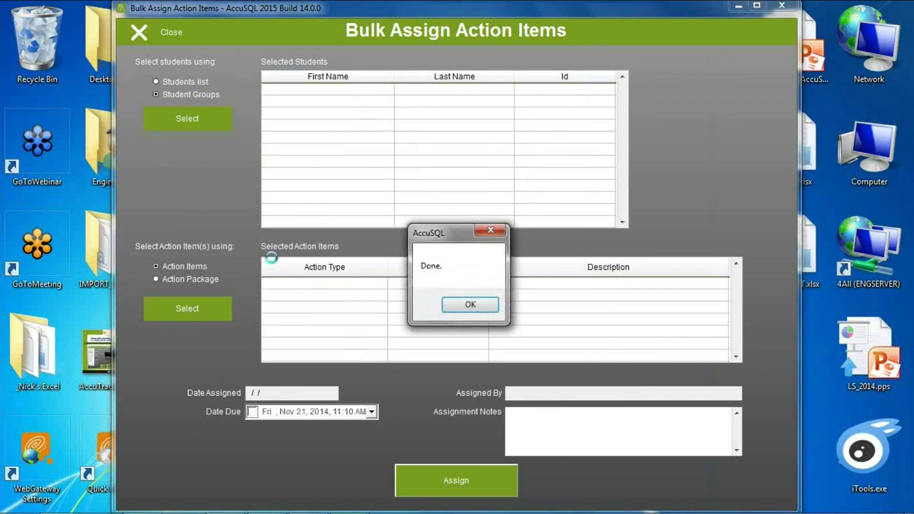
click(467, 304)
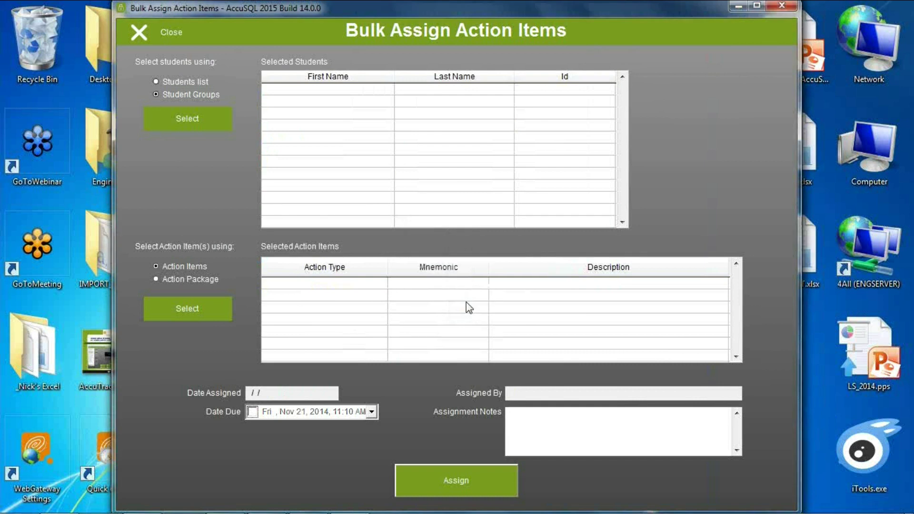
click(158, 35)
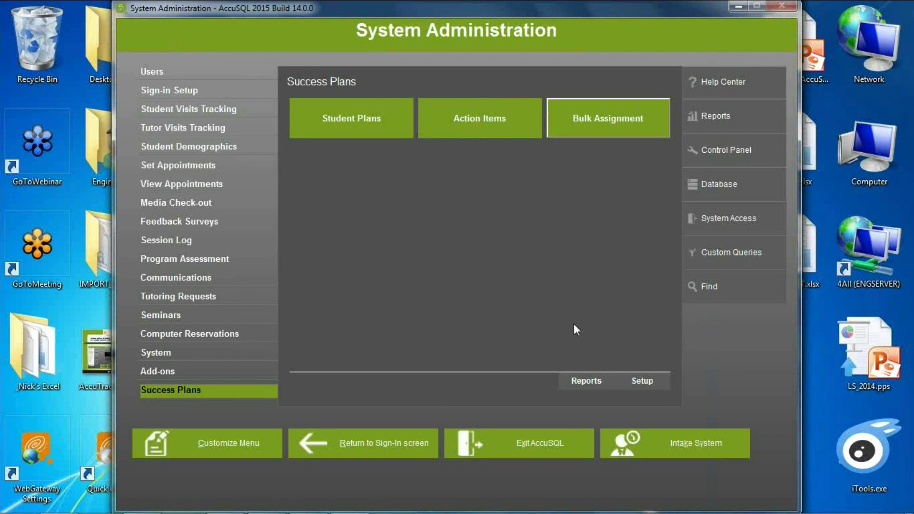
Preview the Individual Educational Action Plan report full screen and page through to page 7
click(586, 381)
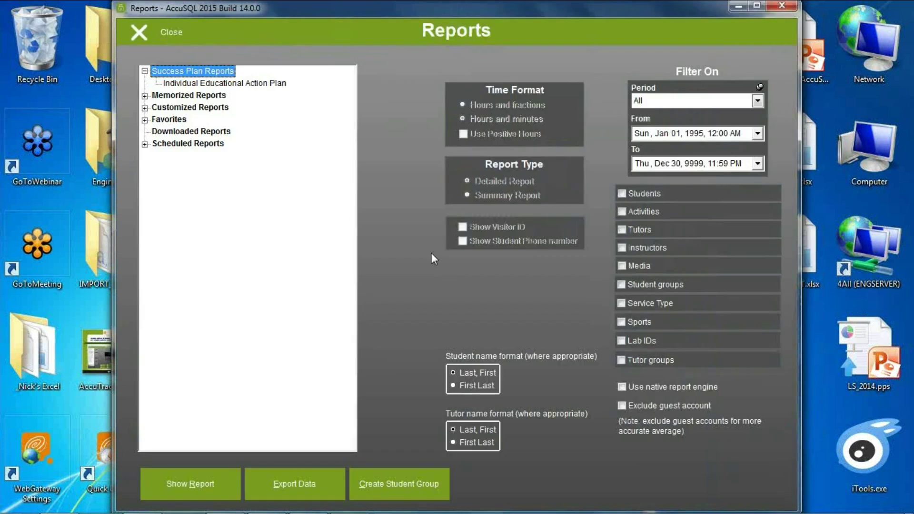
click(240, 84)
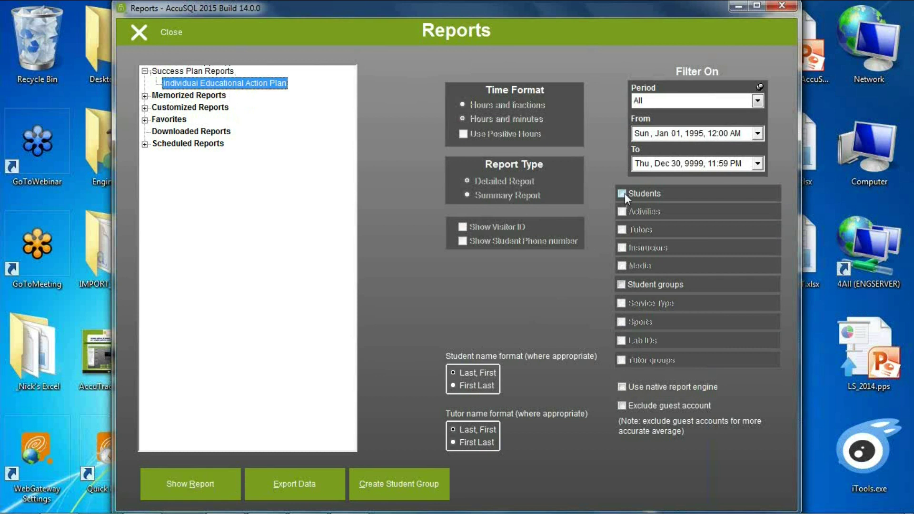
click(182, 487)
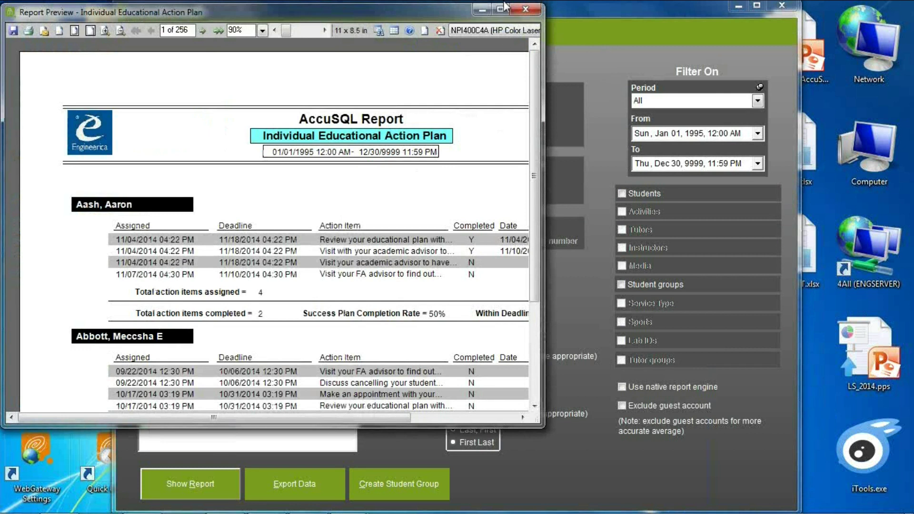
click(501, 10)
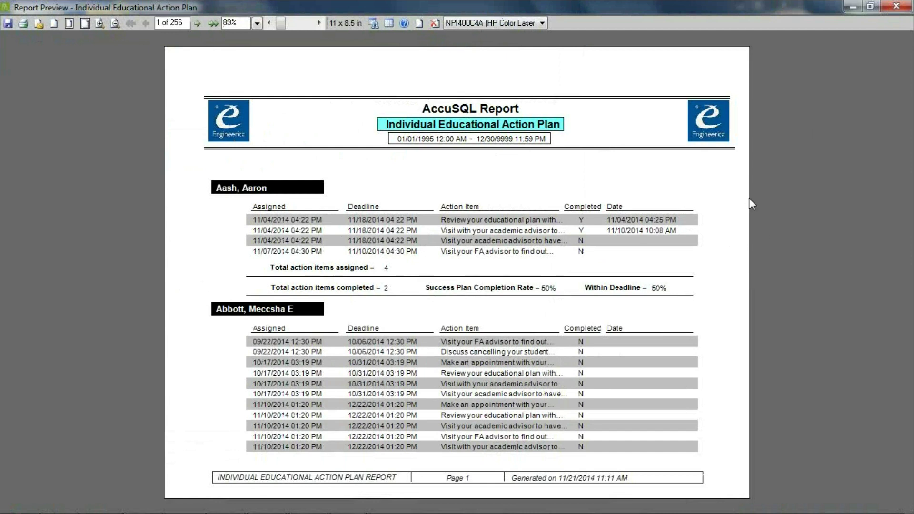
click(197, 24)
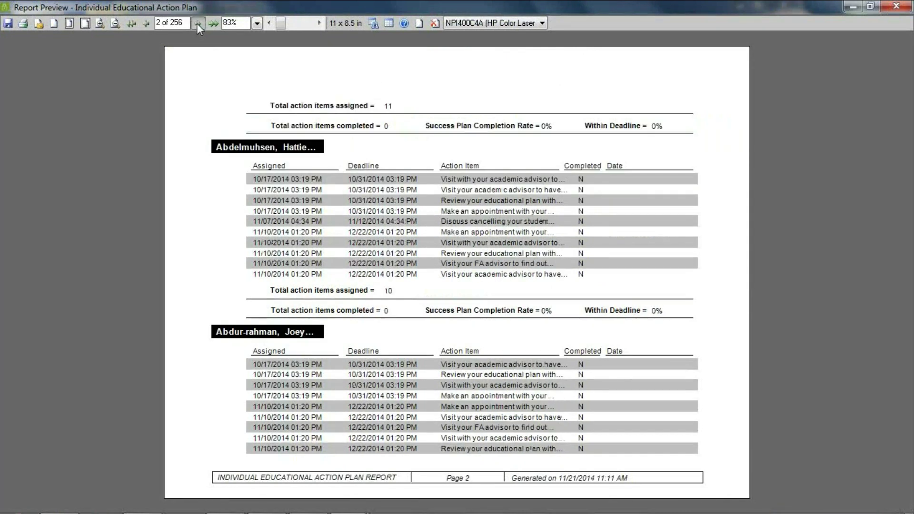
click(196, 23)
click(196, 23)
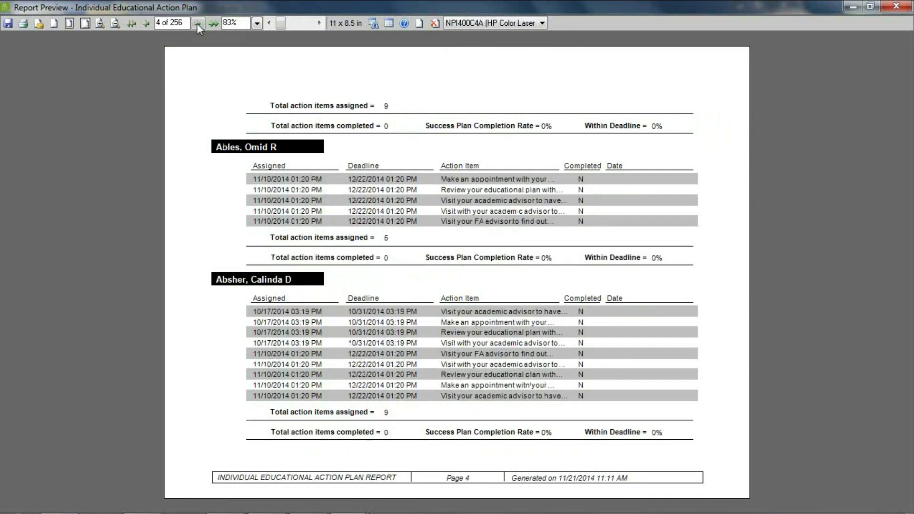
click(197, 23)
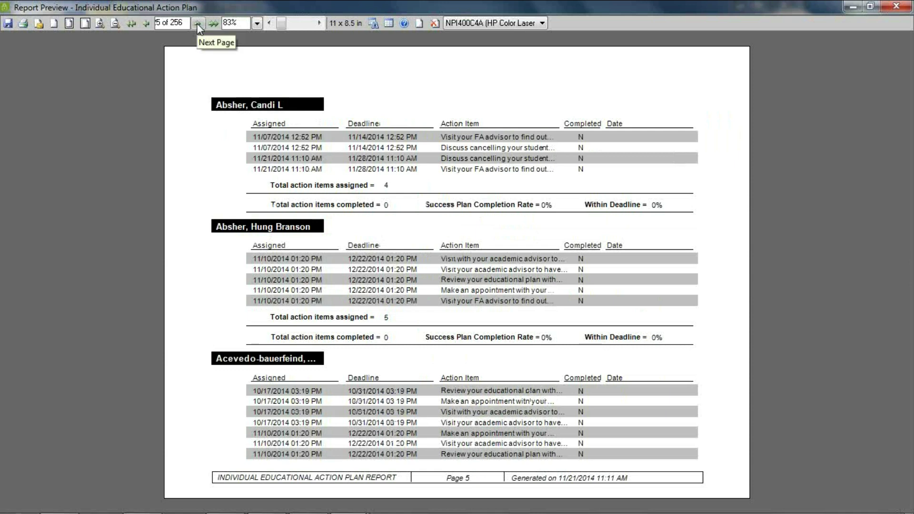
click(197, 24)
click(197, 24)
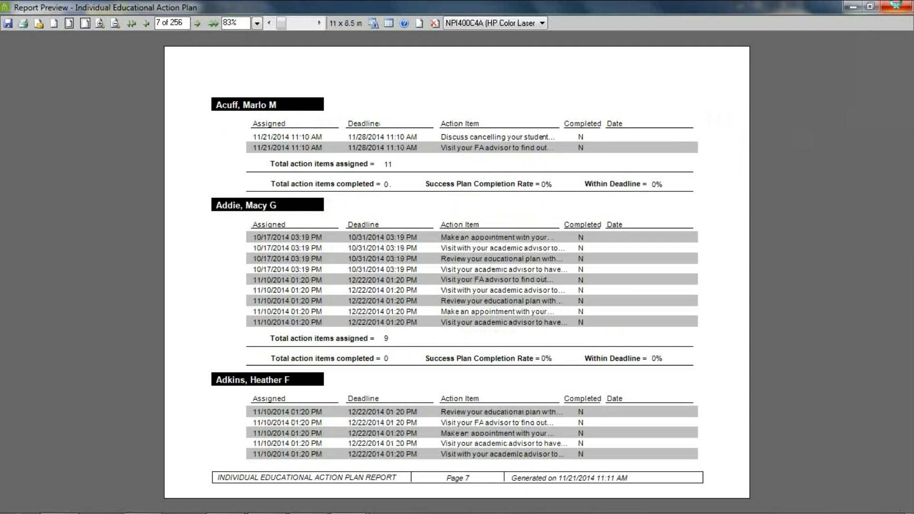
click(897, 6)
Filter the report by students and jump to 'bas' in the student list
click(631, 198)
click(752, 194)
click(310, 110)
text(bas)
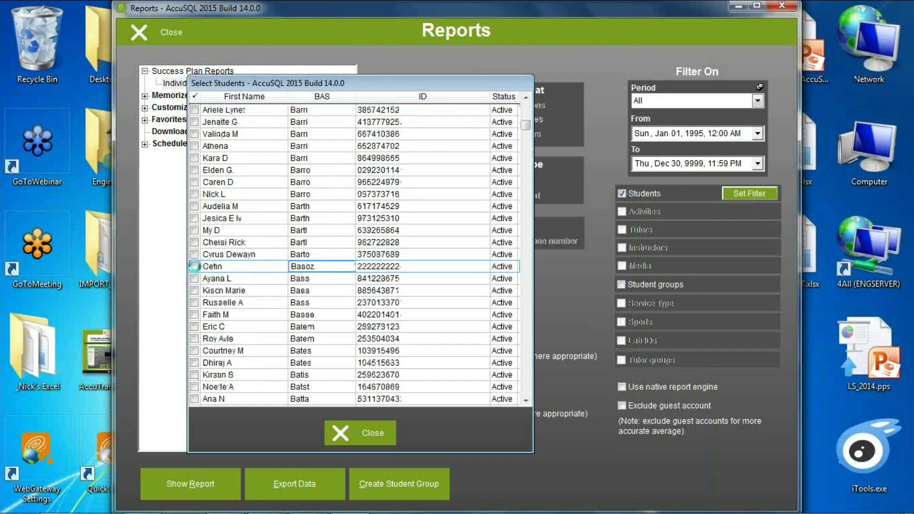
Run the action plan report for the one ticked student, widen the preview to review it, then close it
click(195, 267)
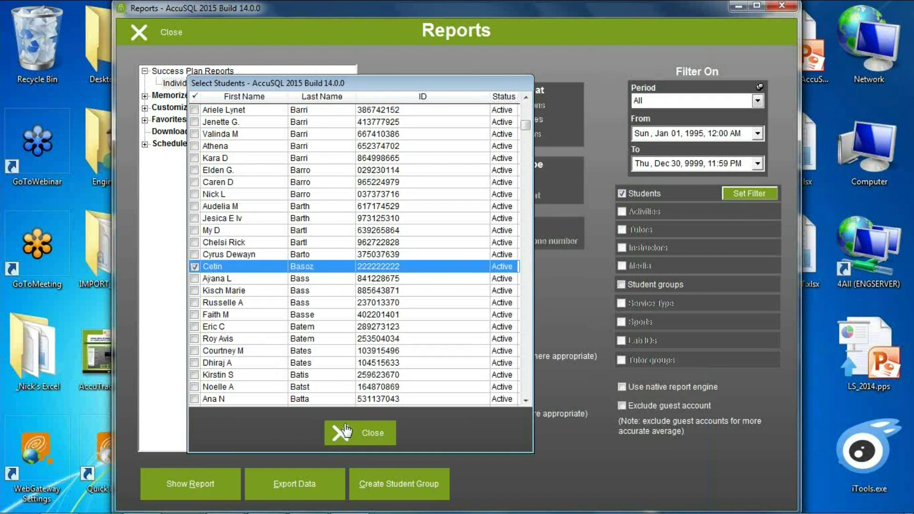
click(345, 431)
click(223, 471)
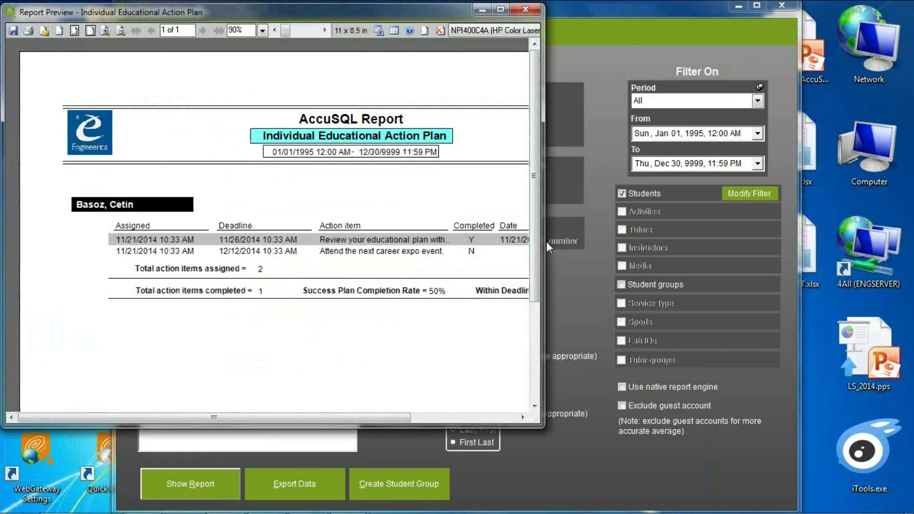
drag(542, 241, 710, 241)
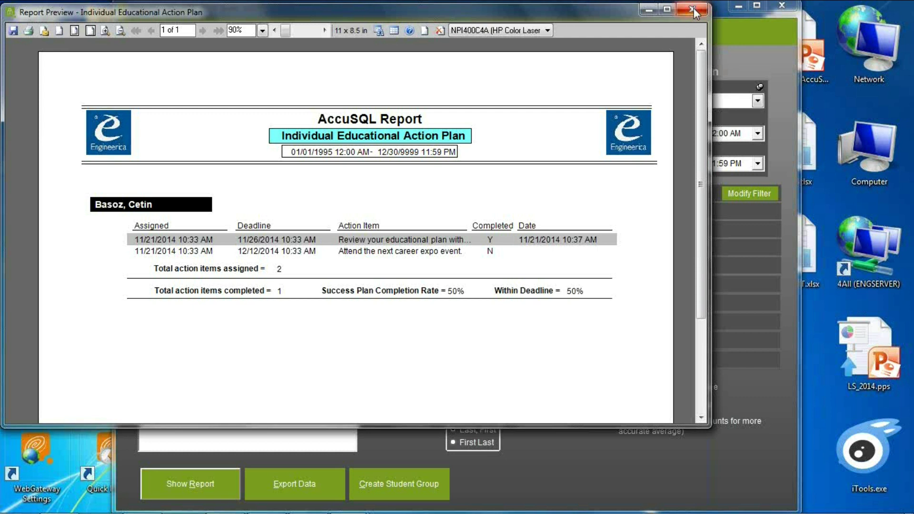
click(694, 8)
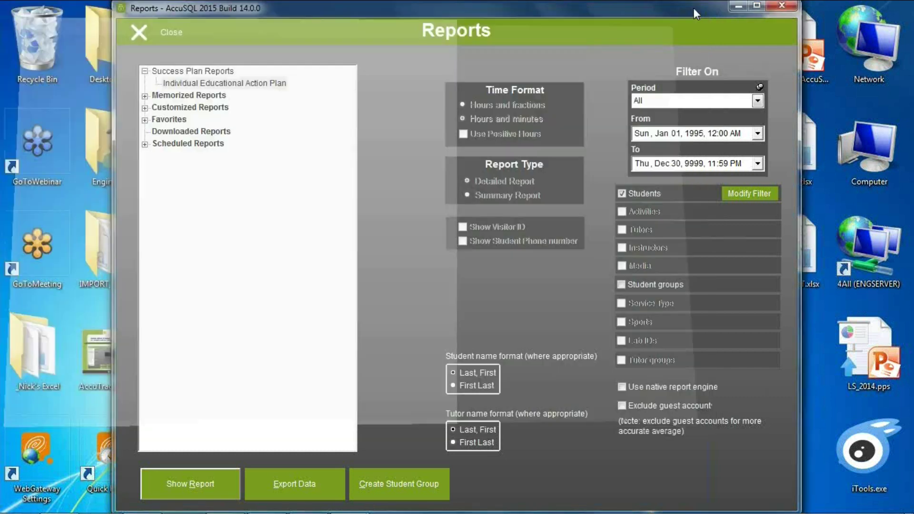
From Users > Students, save the first student's profile with Major Computer Science and Minor English
click(145, 38)
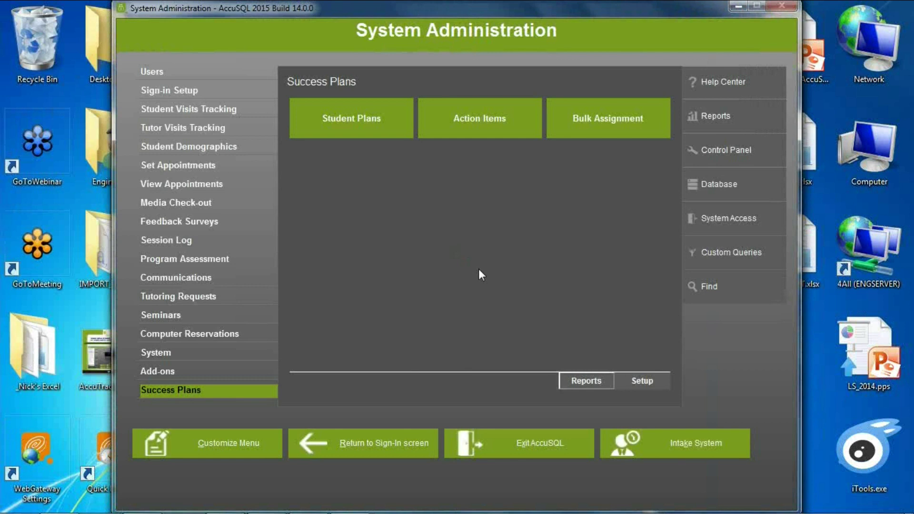
click(177, 76)
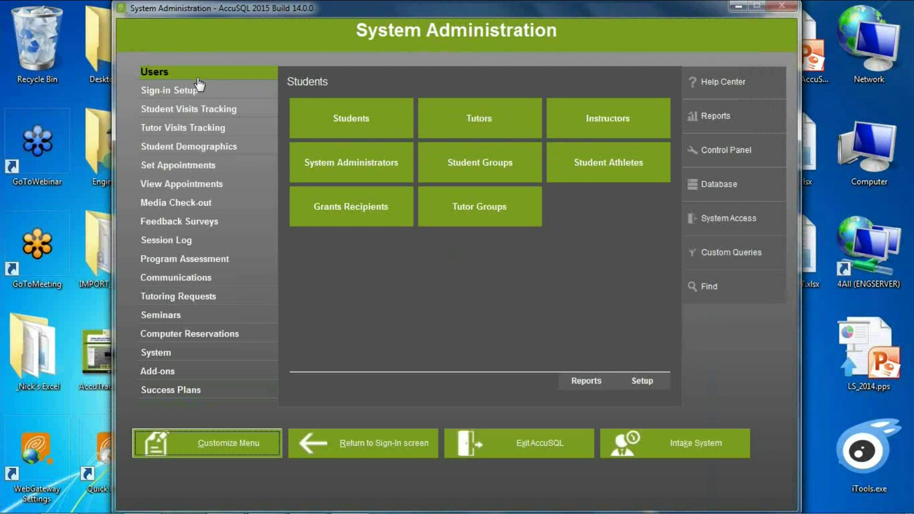
click(344, 127)
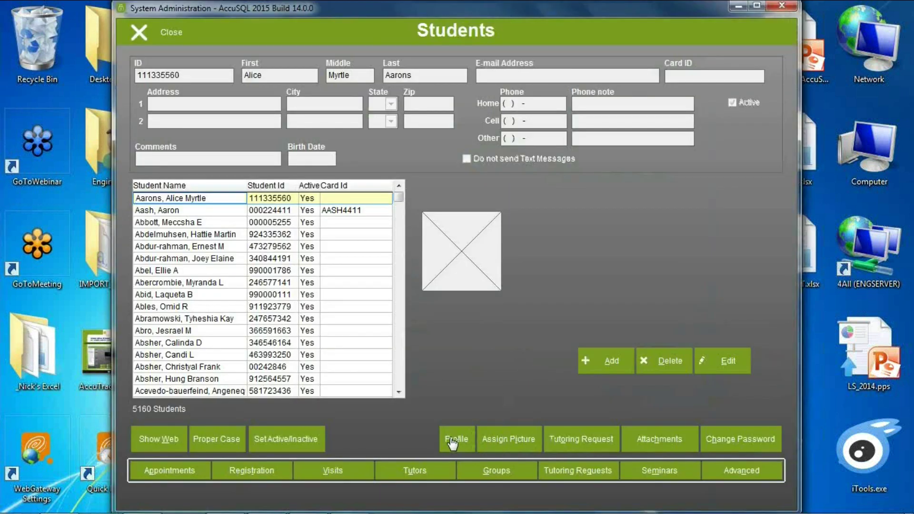
click(452, 442)
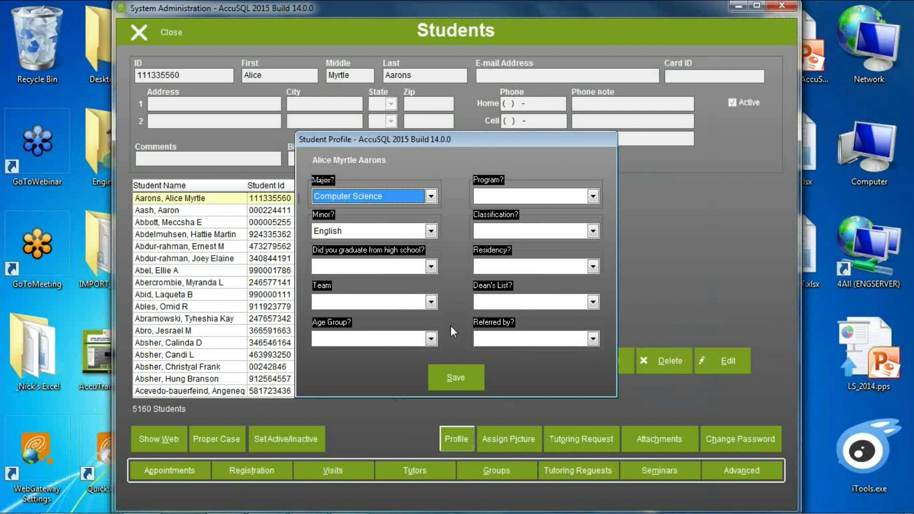
click(454, 379)
click(481, 307)
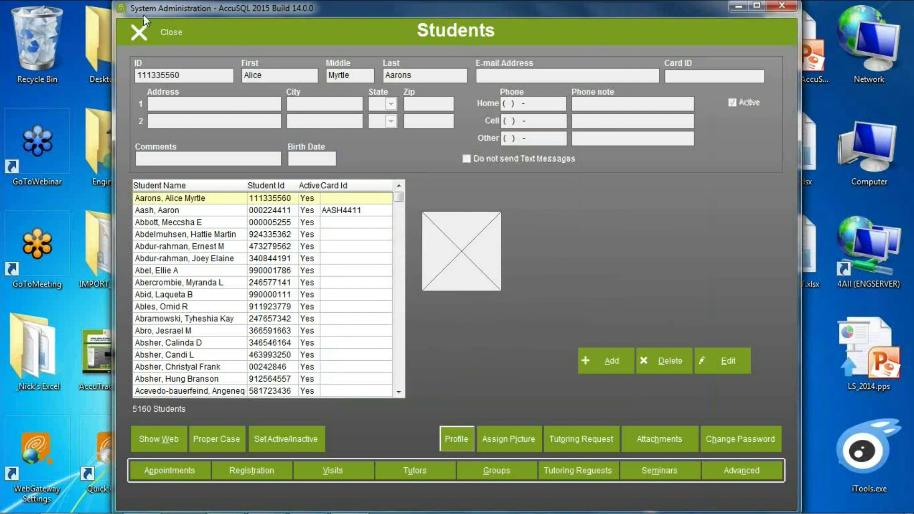
Close the Students form and briefly view Student Profile under Student Demographics
click(147, 34)
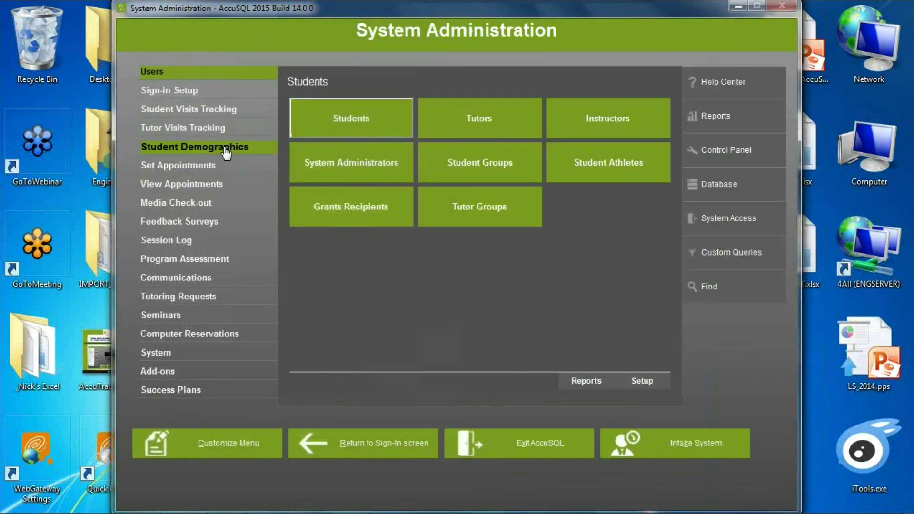
click(228, 148)
click(453, 124)
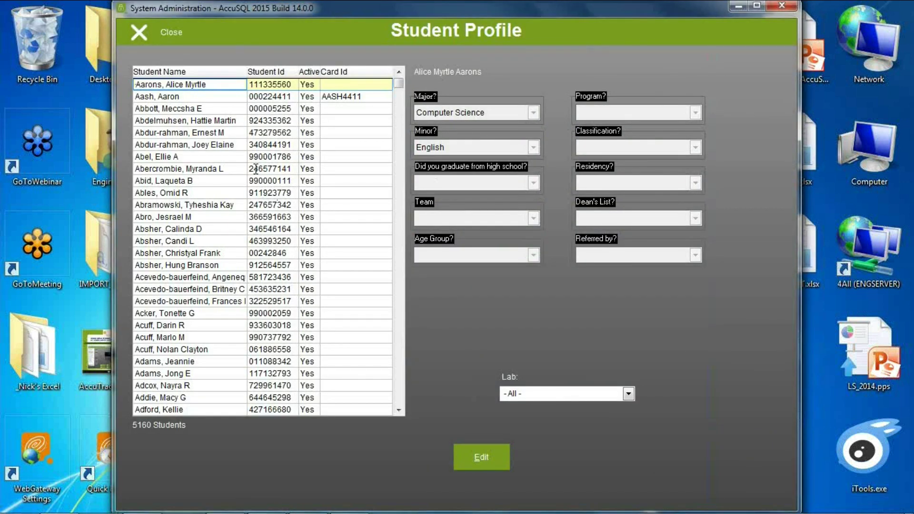
click(170, 37)
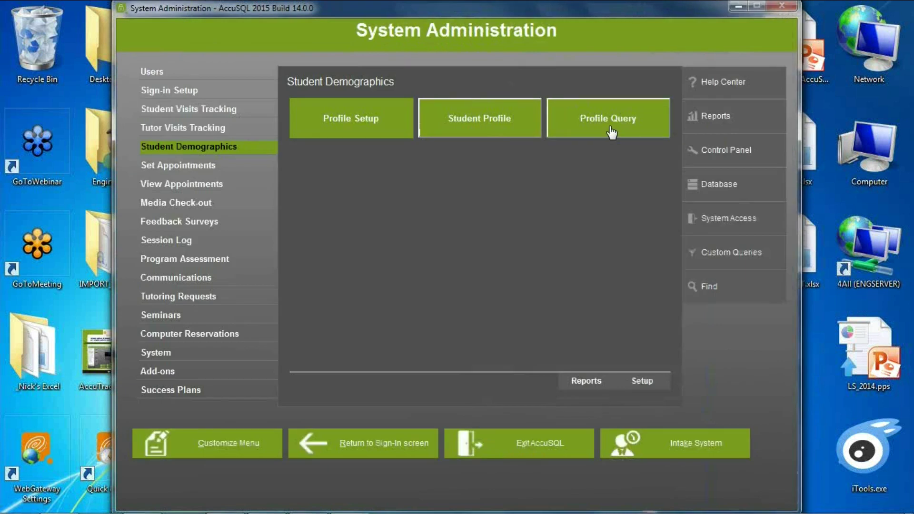
In Profile Setup, switch the lab between Math Lab and - All - to compare questions
click(376, 119)
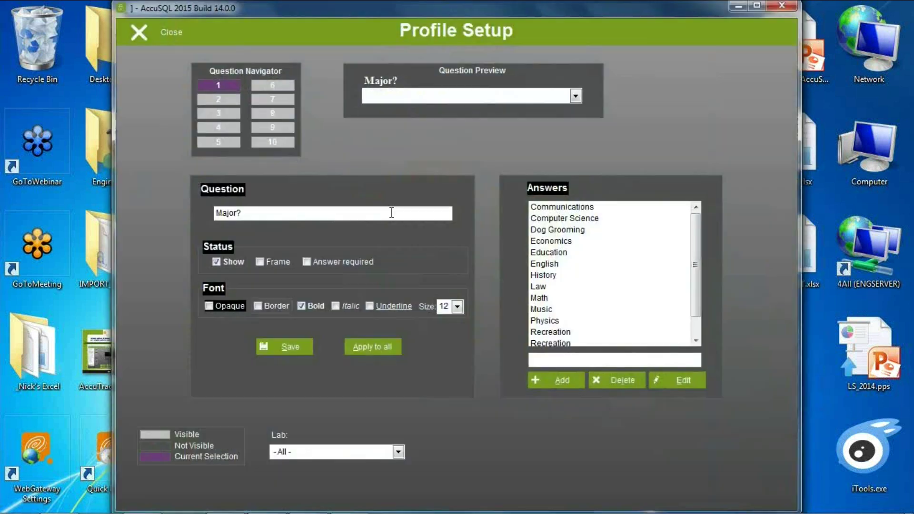
click(338, 451)
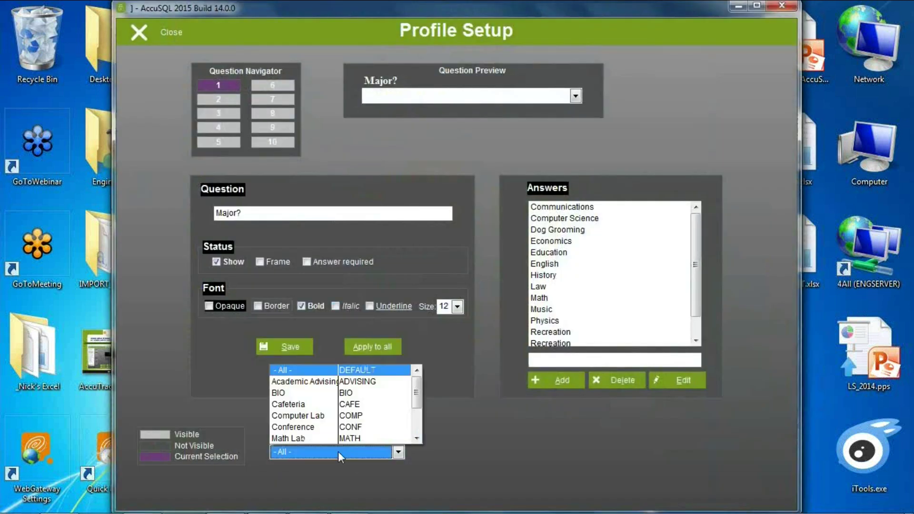
click(313, 438)
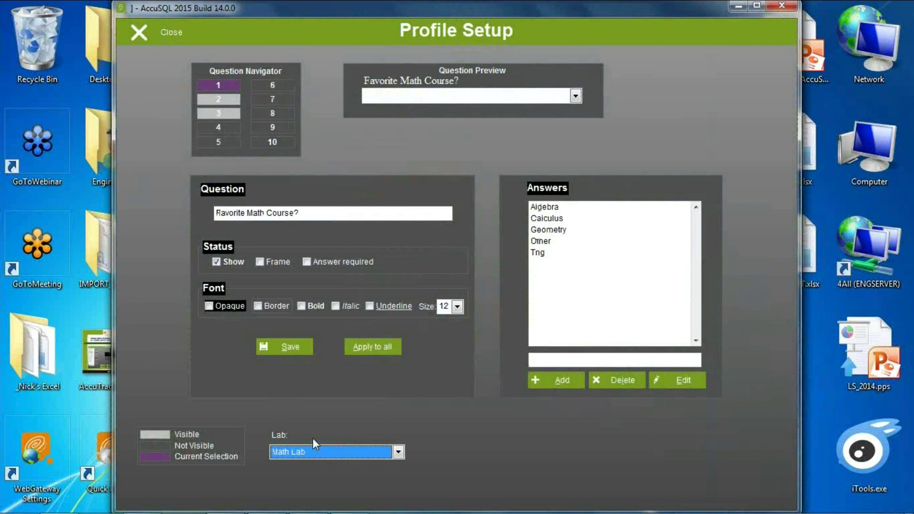
click(314, 451)
scroll(313, 452, up, 5)
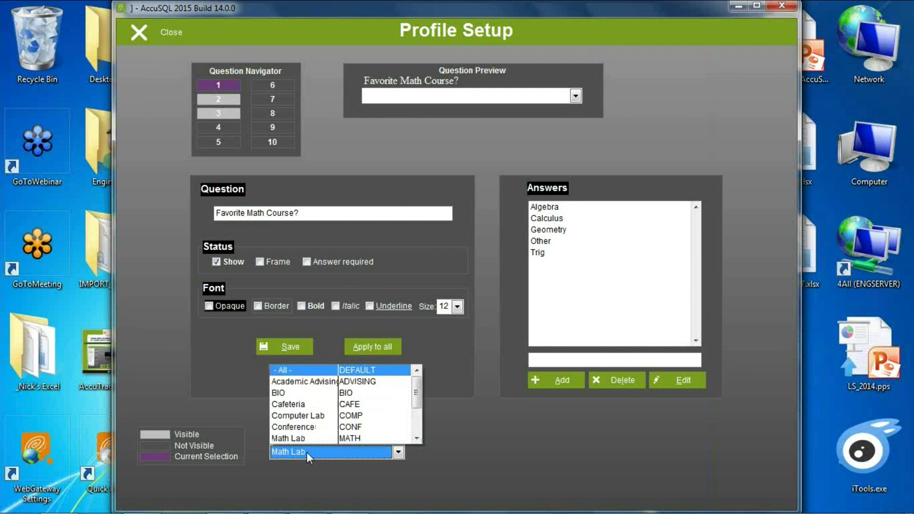
click(218, 87)
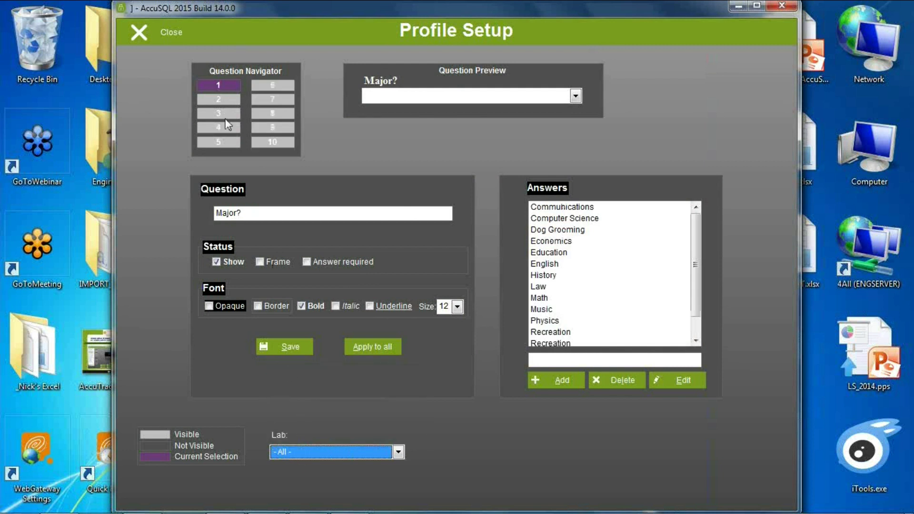
Return to Math Lab, step through its profile questions 2, 3 and 1, then close Profile Setup
click(316, 449)
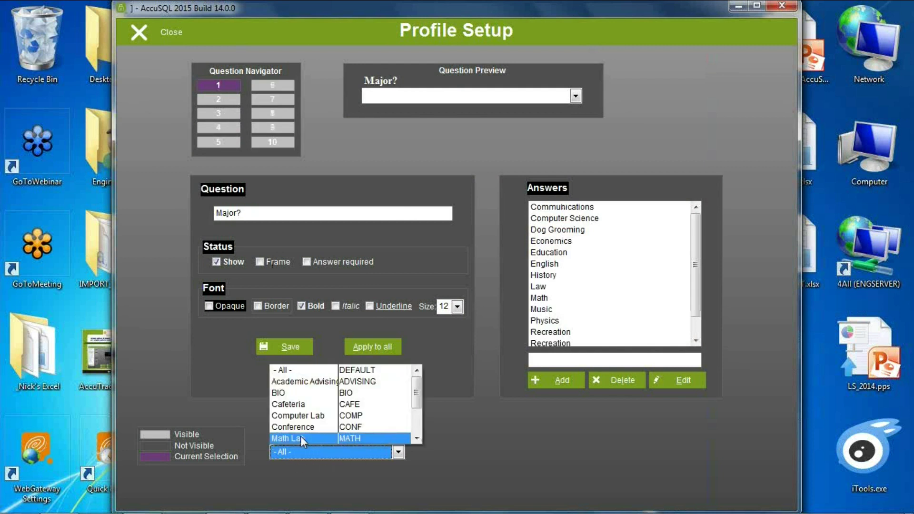
click(301, 436)
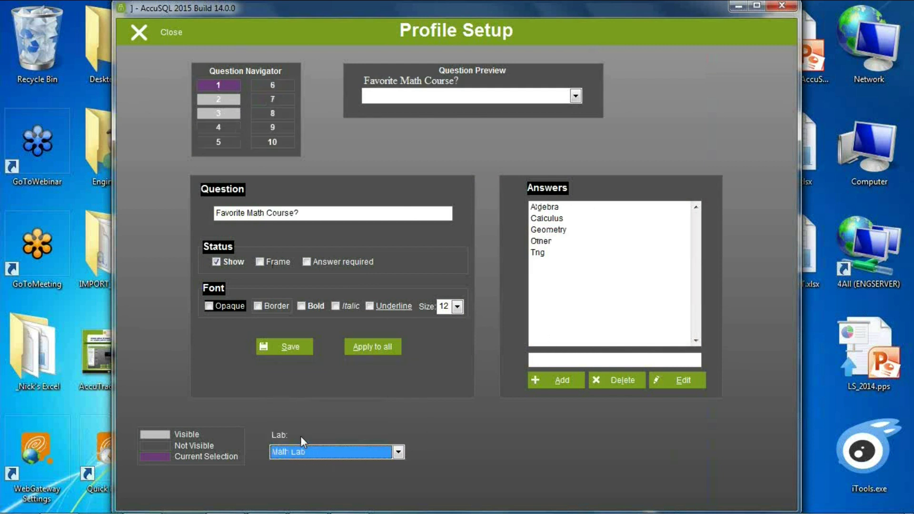
click(219, 99)
click(216, 112)
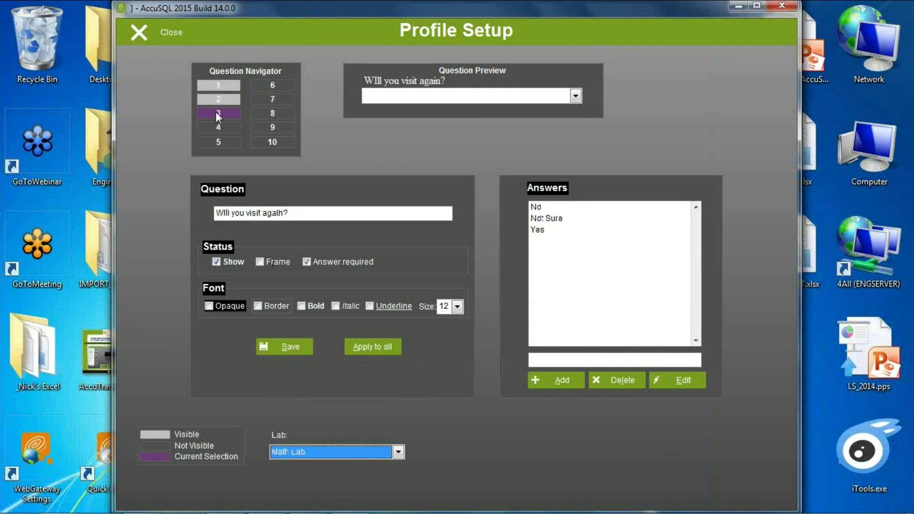
click(220, 85)
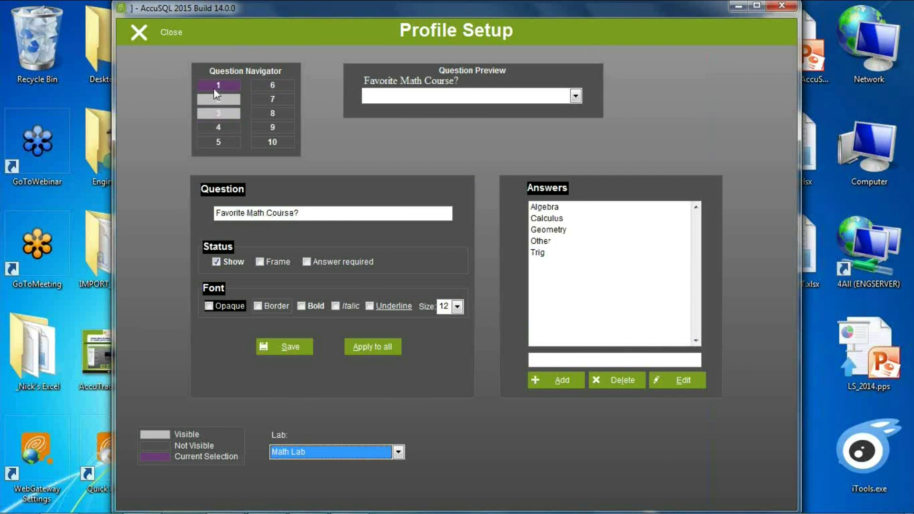
click(161, 34)
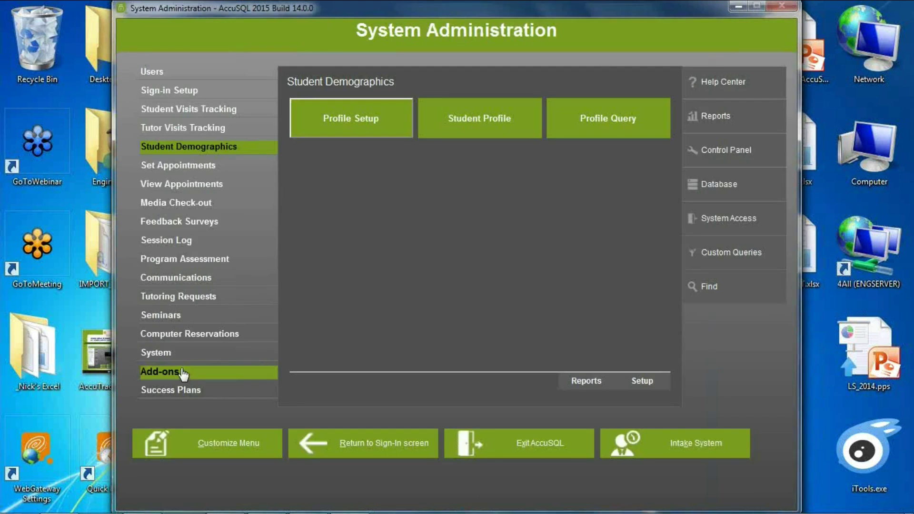
Change this computer's local lab ID to Math Lab in System Settings and confirm
click(198, 352)
click(316, 160)
click(456, 343)
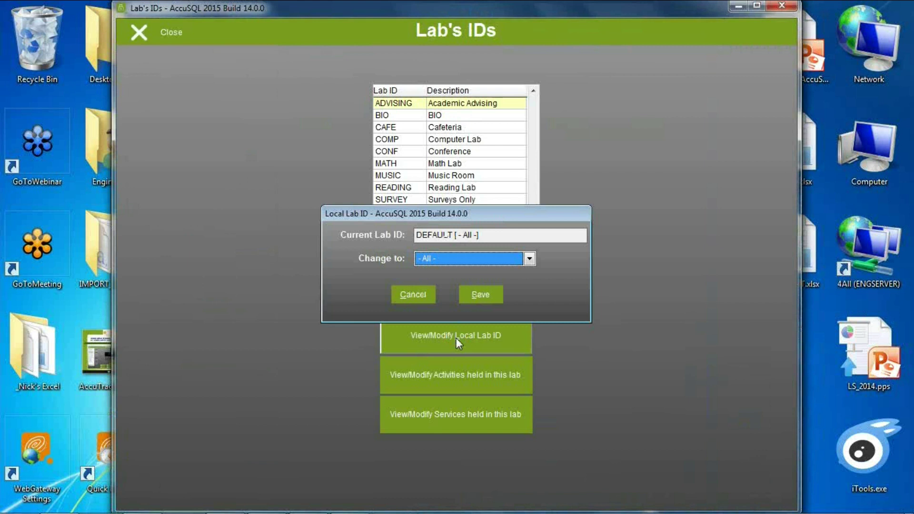
key(m)
click(491, 295)
click(459, 310)
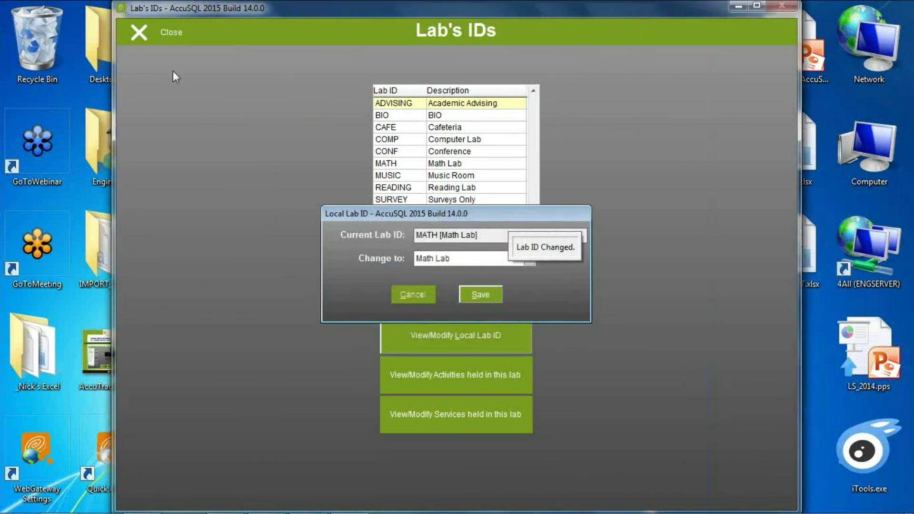
click(161, 34)
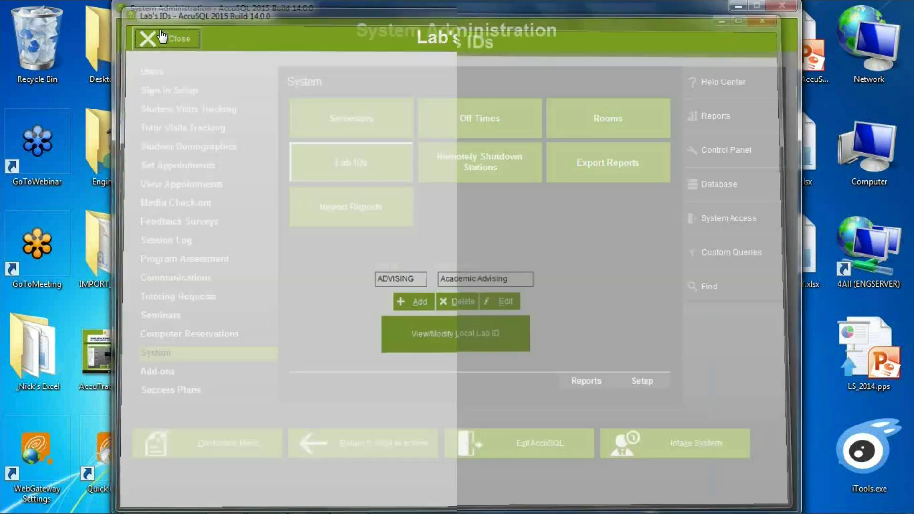
Turn on Update Profile in Student Demographics Setup so students update profiles at next sign-in
click(231, 145)
click(640, 382)
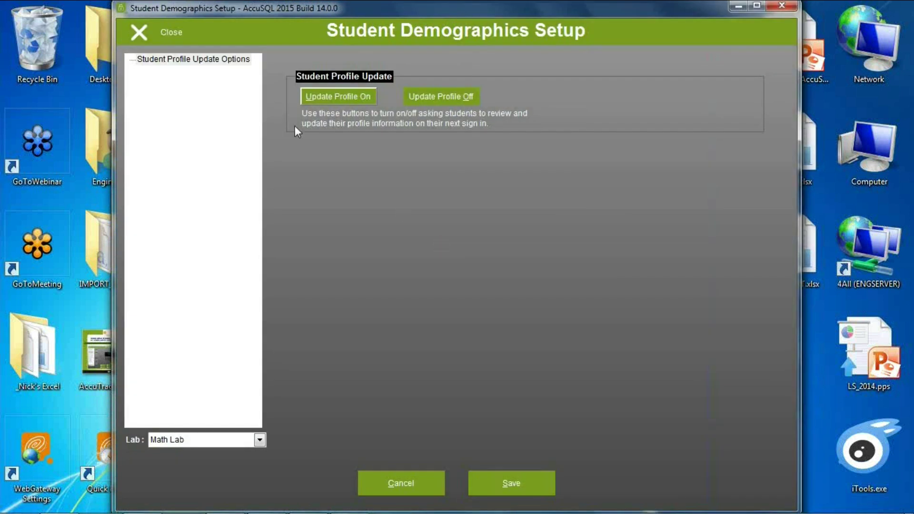
click(333, 98)
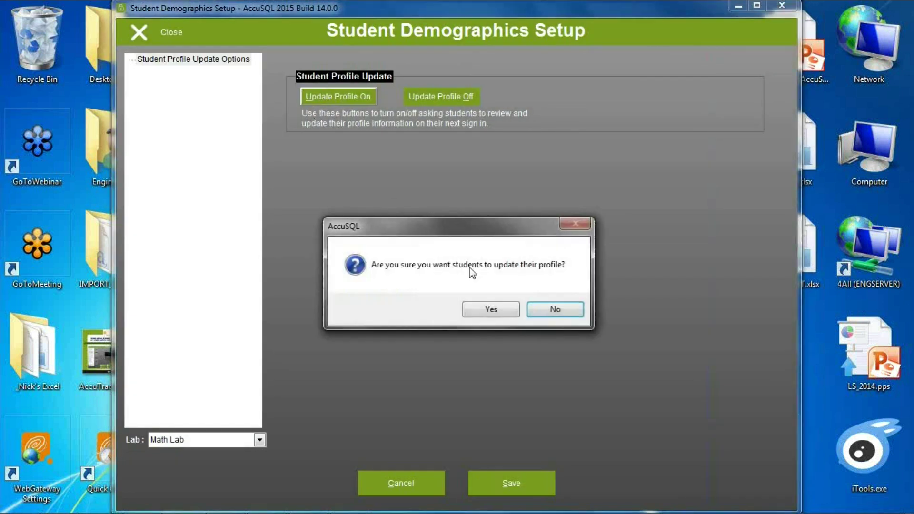
click(493, 310)
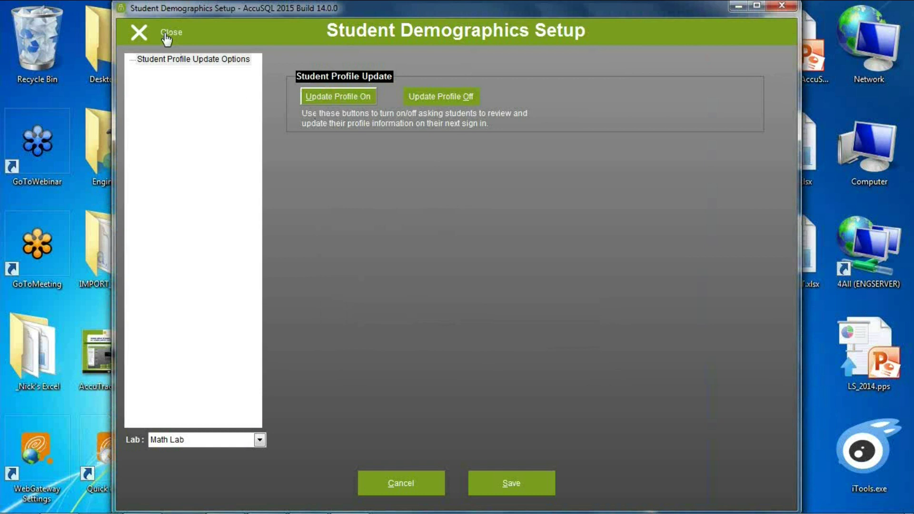
click(168, 33)
Sign in with the student's ID, submit updated info, save their Math Lab profile, skip service selection
click(351, 450)
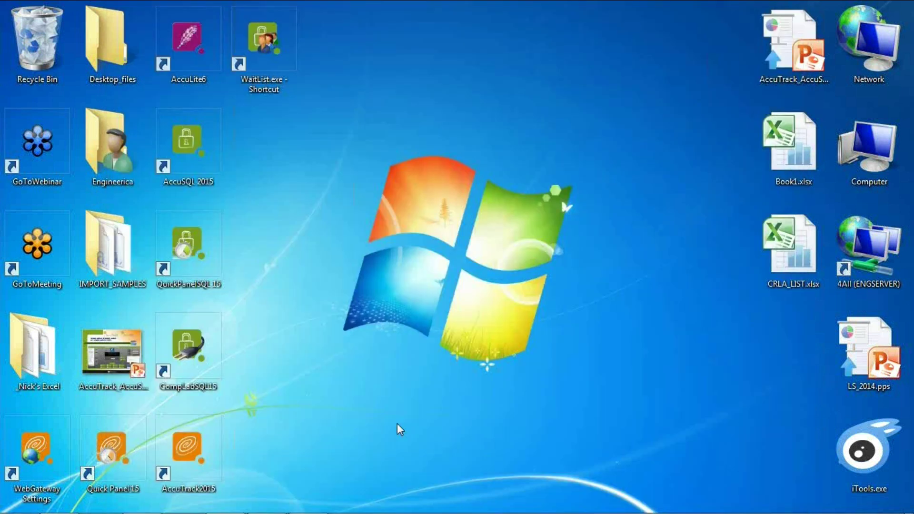
text(*******)
key(Return)
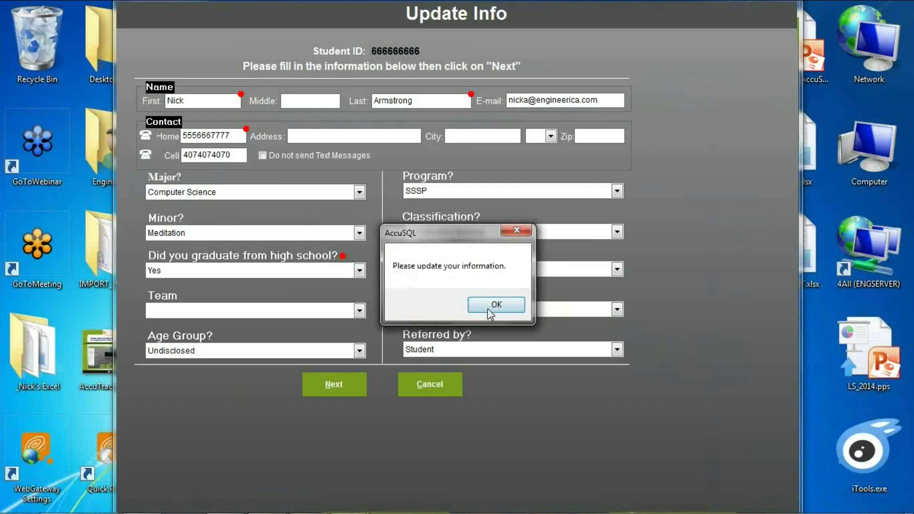
click(493, 307)
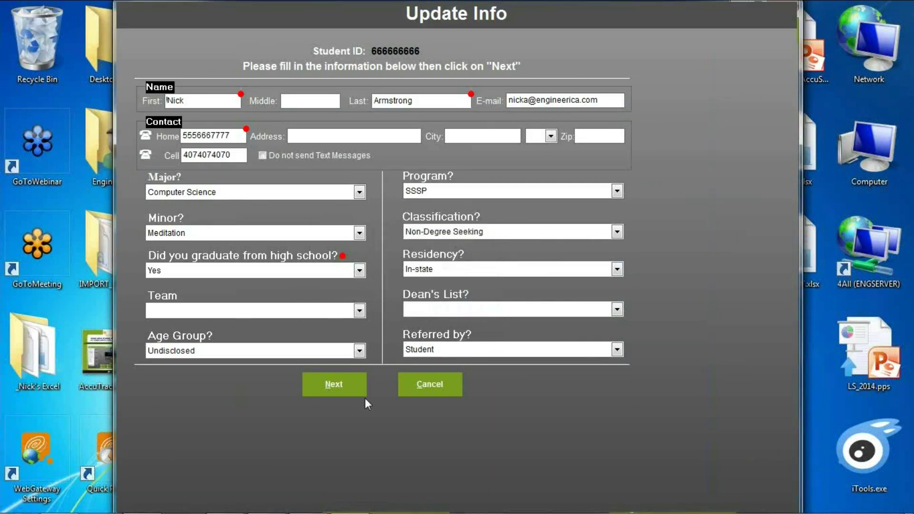
click(337, 386)
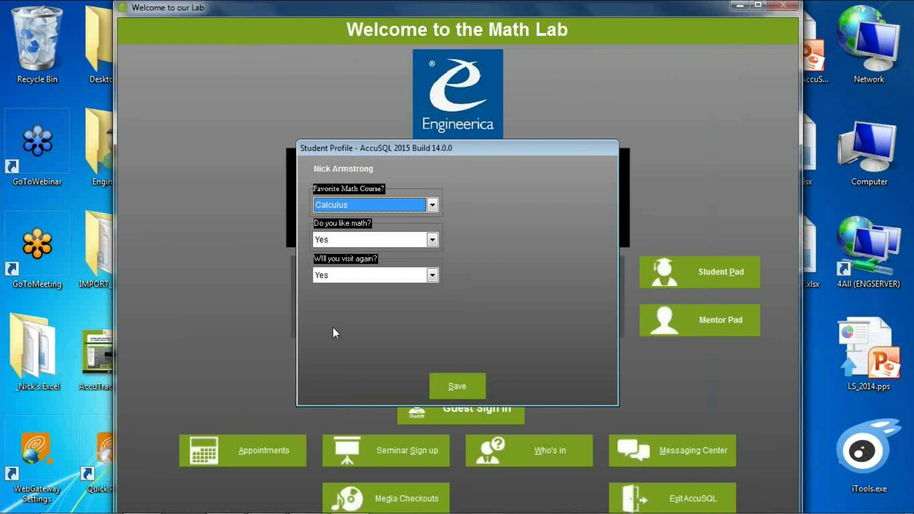
click(475, 386)
click(481, 312)
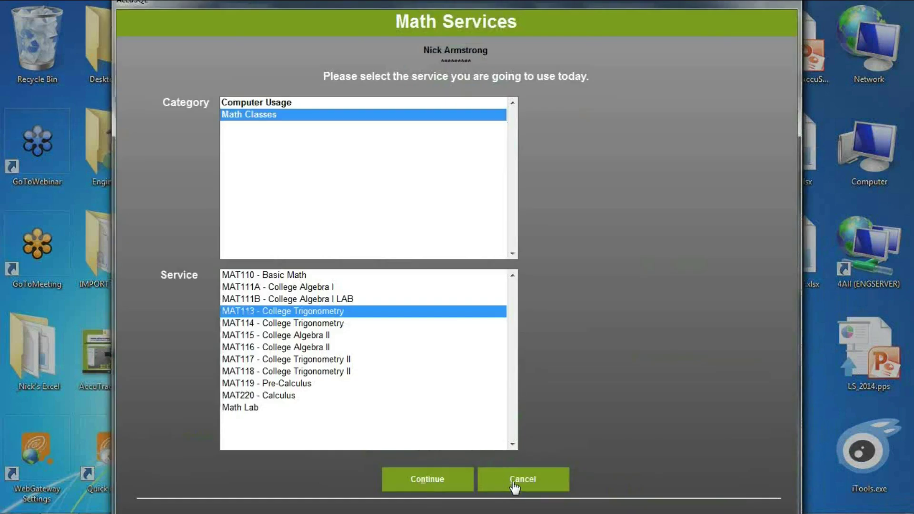
click(514, 481)
Sign in to administration with the admin ID and password and show Student Demographics
text(*********)
key(Return)
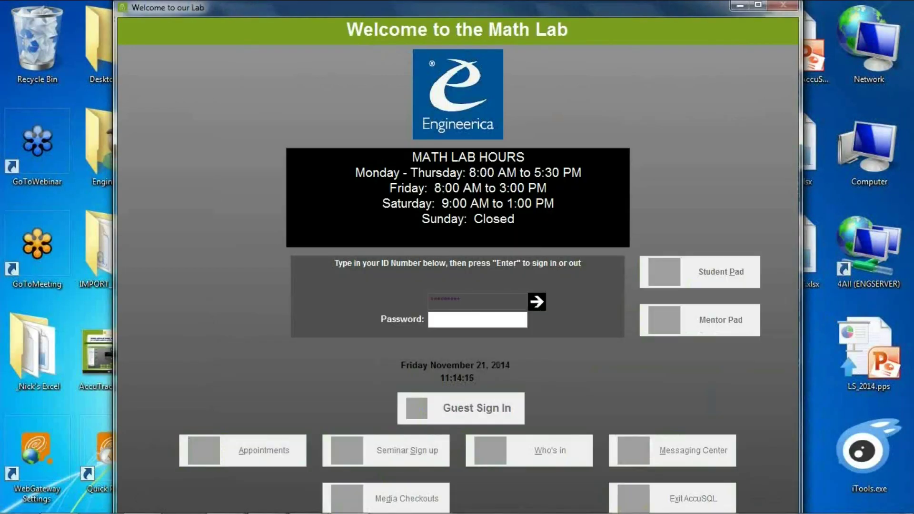
text(****)
key(Return)
click(202, 148)
Query Math Lab profiles requiring Favorite Math Course to be Calculus or Geometry
click(623, 121)
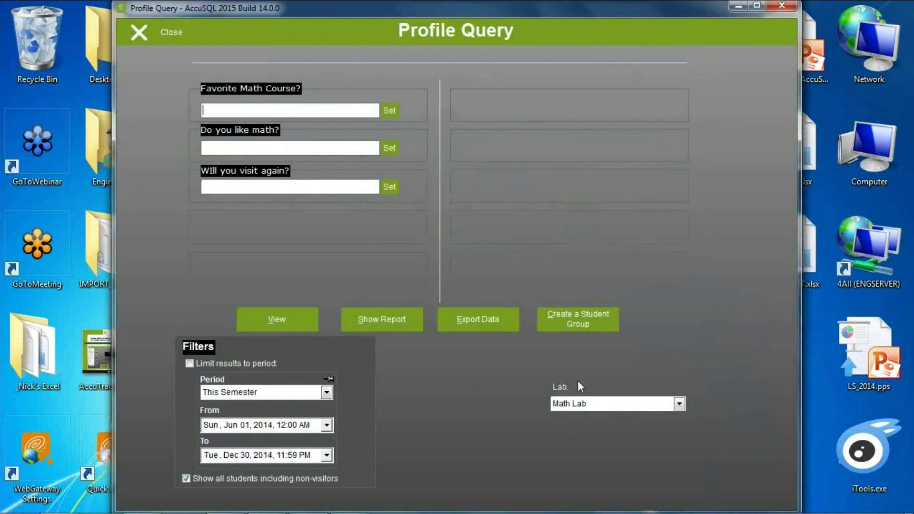
click(582, 407)
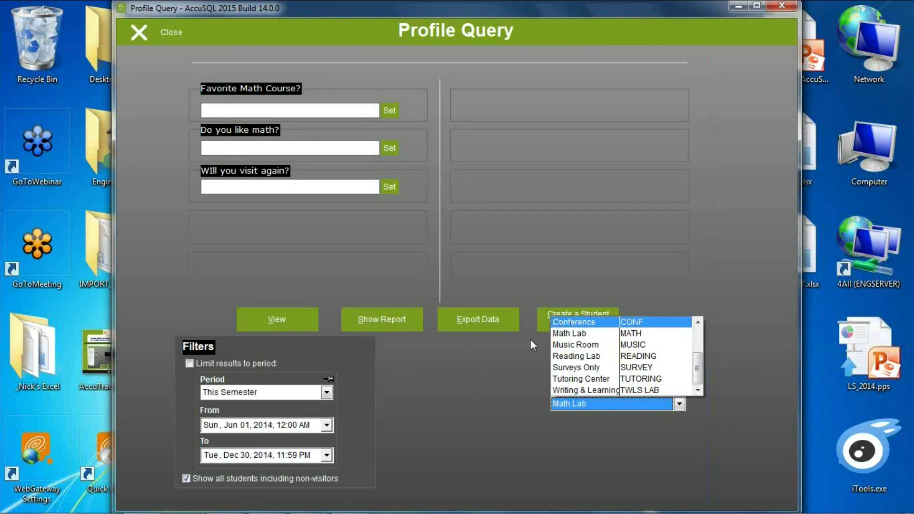
click(569, 421)
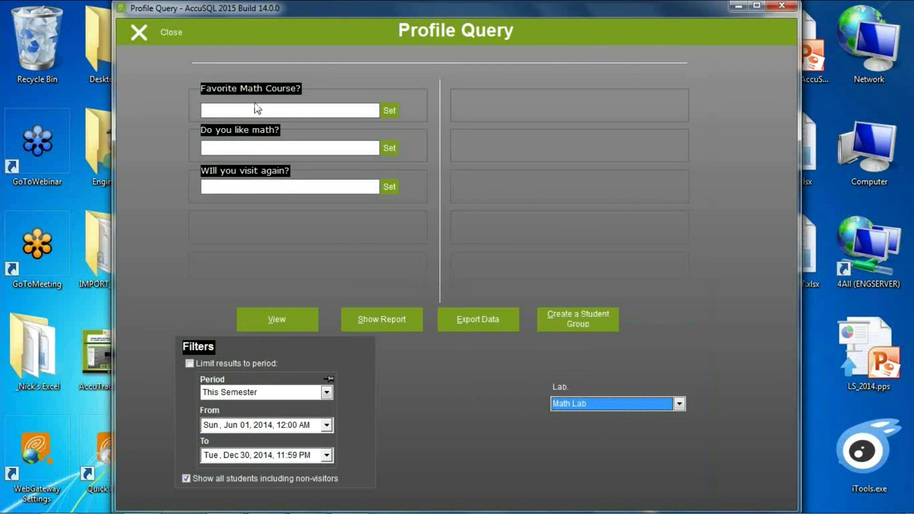
click(391, 114)
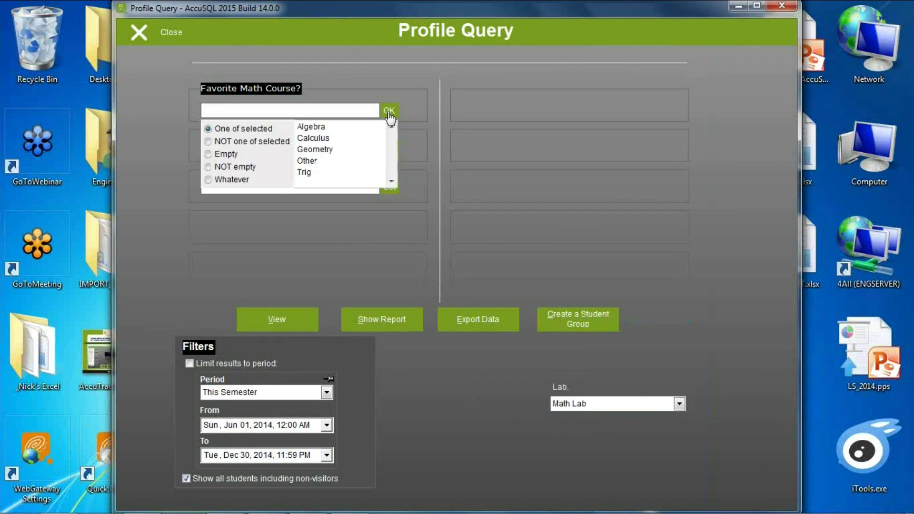
click(324, 138)
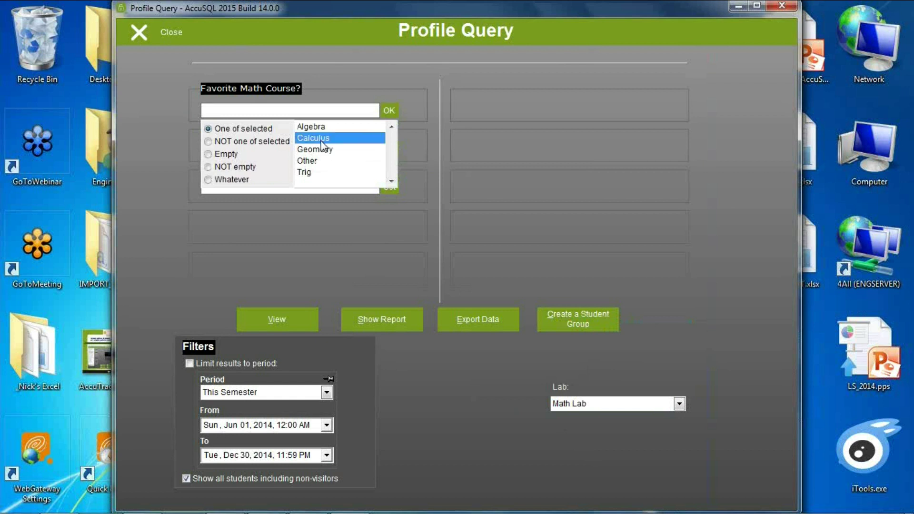
ctrl+click(319, 150)
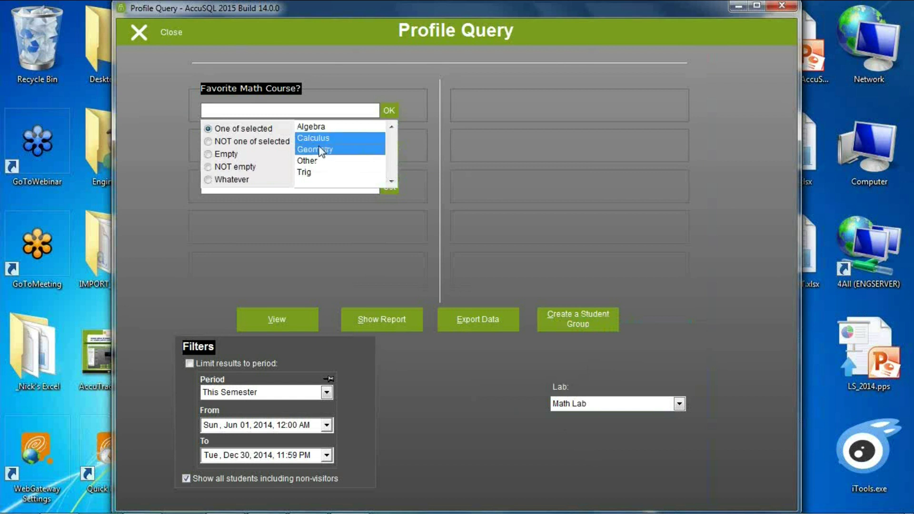
click(389, 111)
Add the Will you visit again? = Yes criterion and review the matching students
click(390, 190)
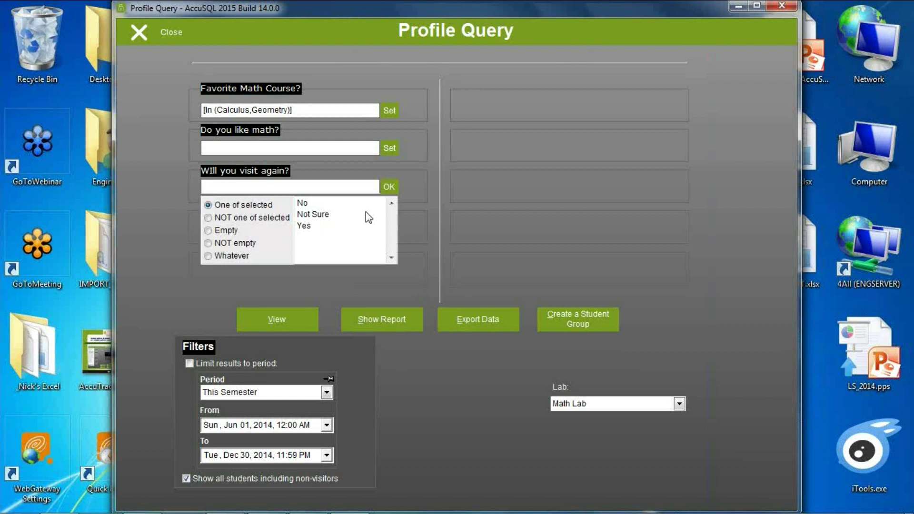
click(311, 226)
click(389, 187)
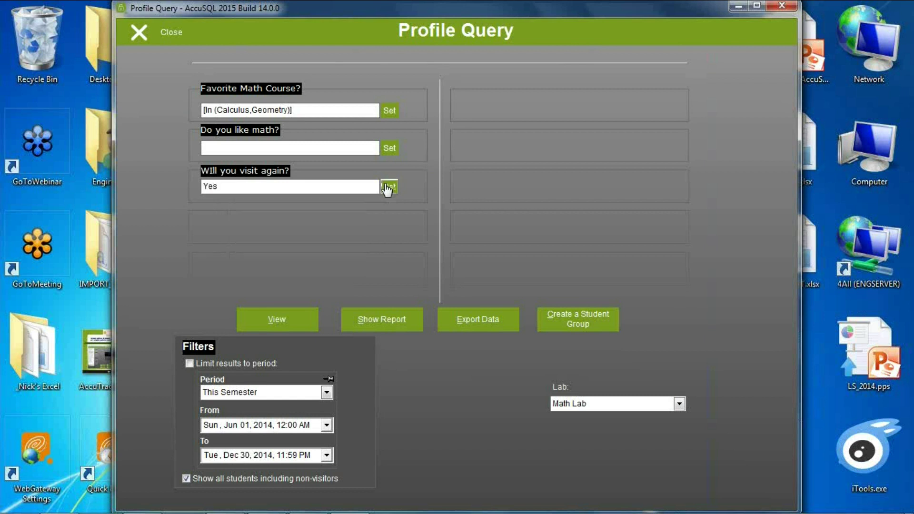
click(290, 319)
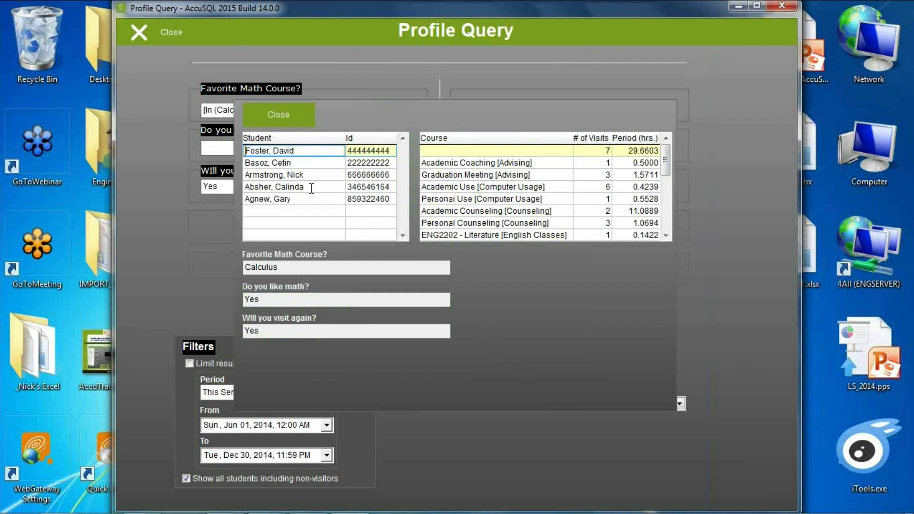
click(280, 118)
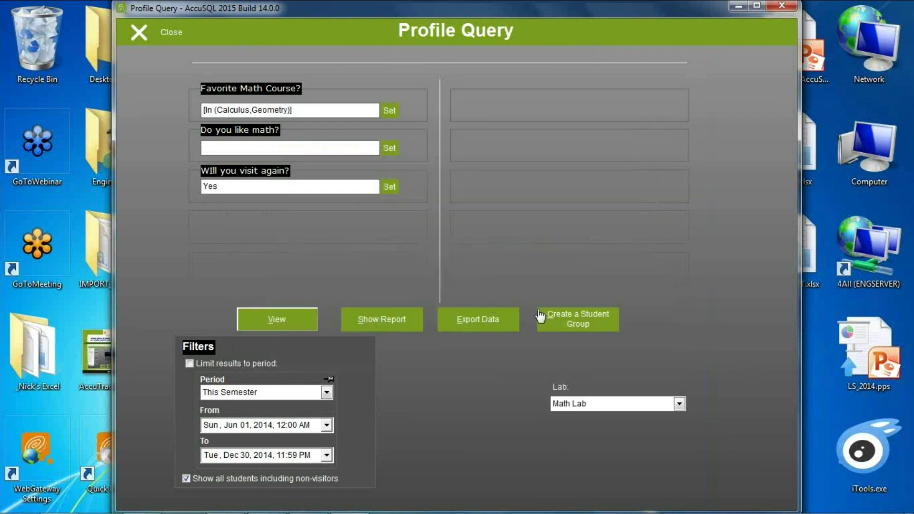
Create a student group named 'like calc' from the query results
click(563, 321)
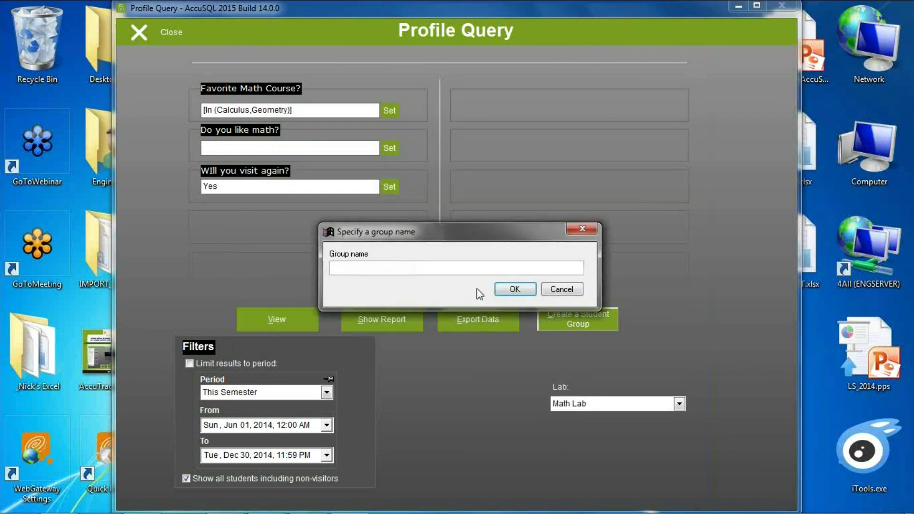
text(like cla)
key(BackSpace)
key(BackSpace)
text(alc)
click(515, 289)
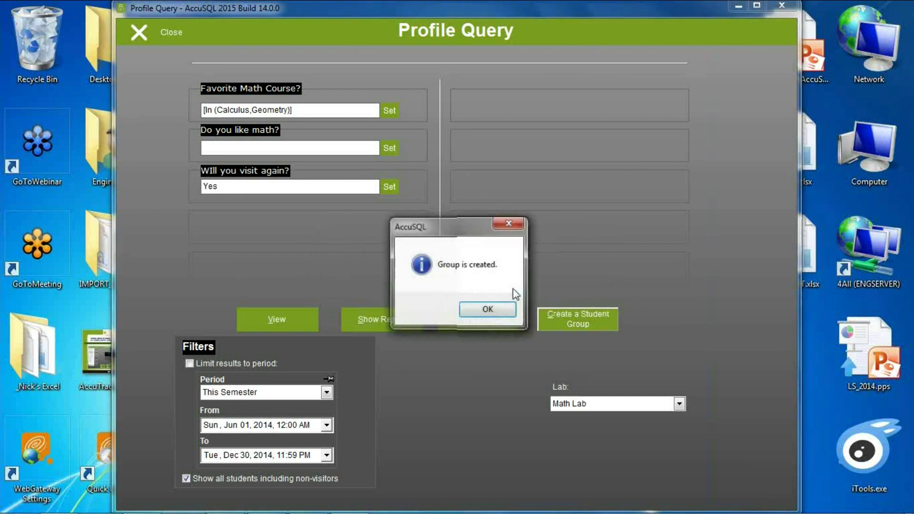
click(484, 310)
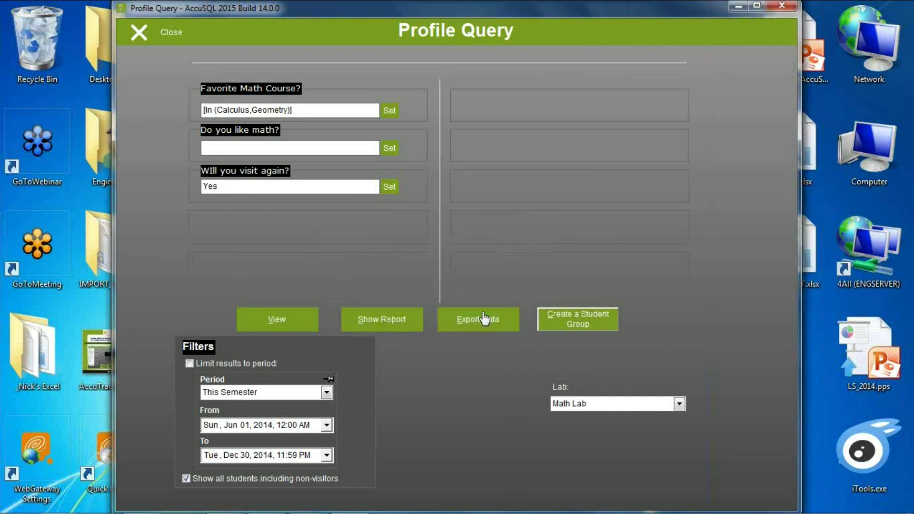
Close Profile Query and go to Feedback Surveys > Custom Surveys
click(169, 39)
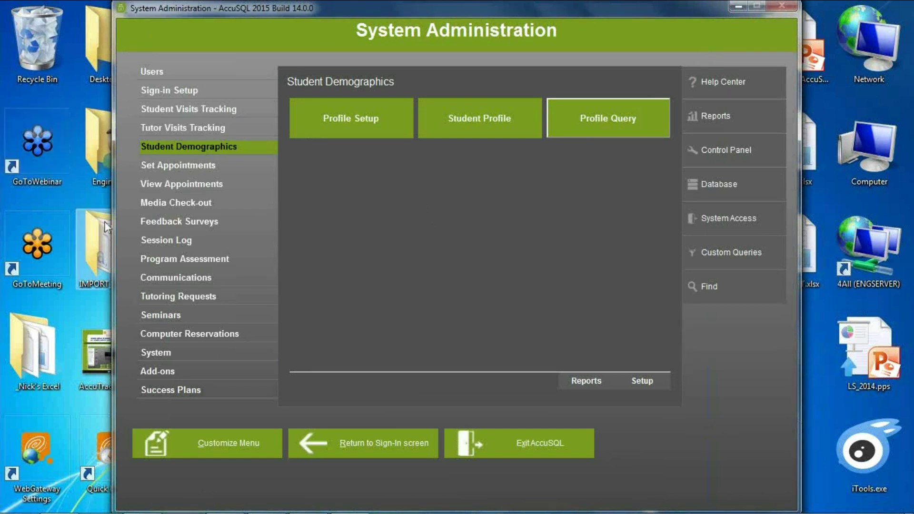
click(200, 221)
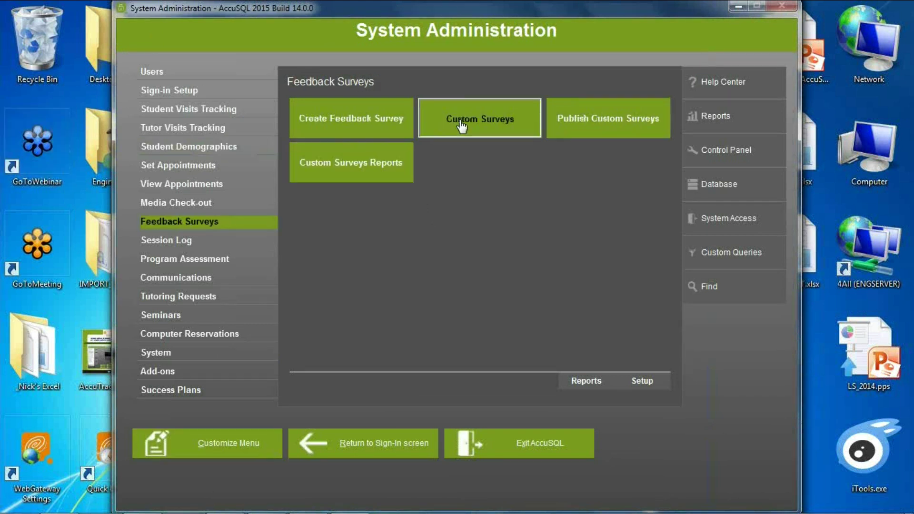
click(461, 124)
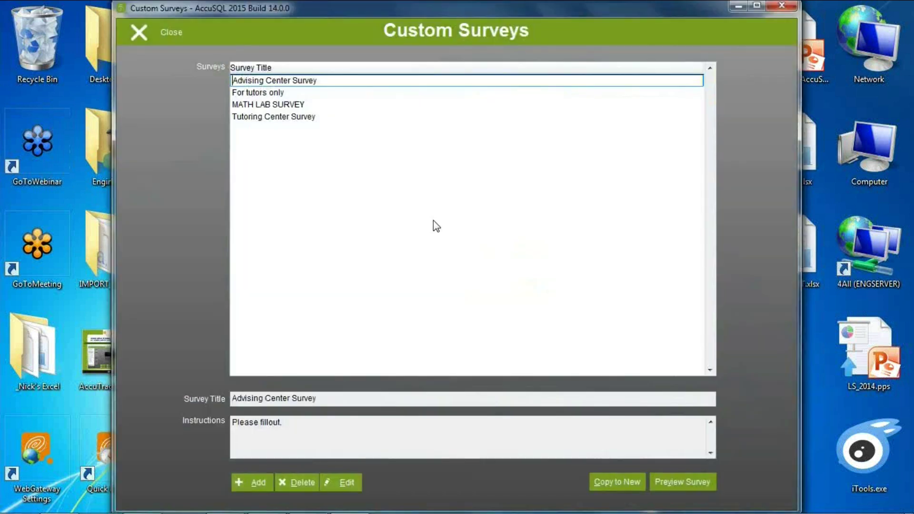
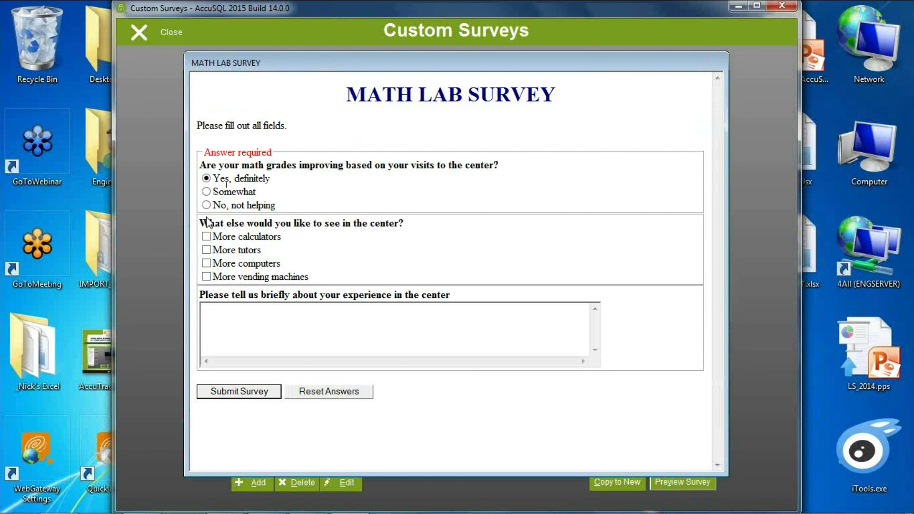
Close the survey preview and list, then add MATH LAB SURVEY as a new published survey
click(244, 393)
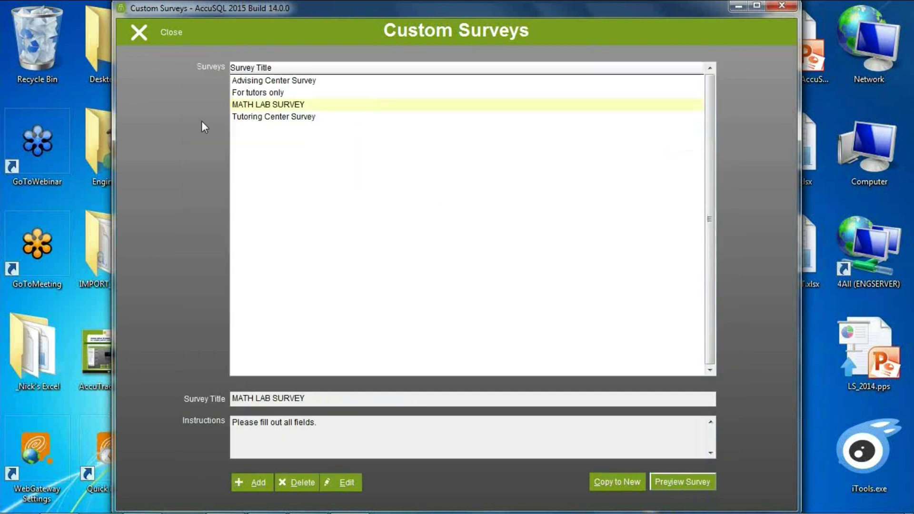
click(157, 37)
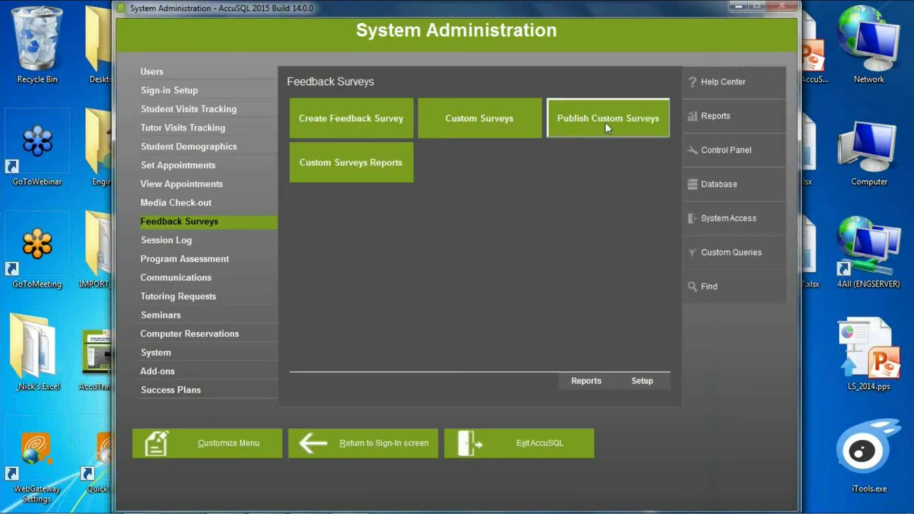
click(605, 122)
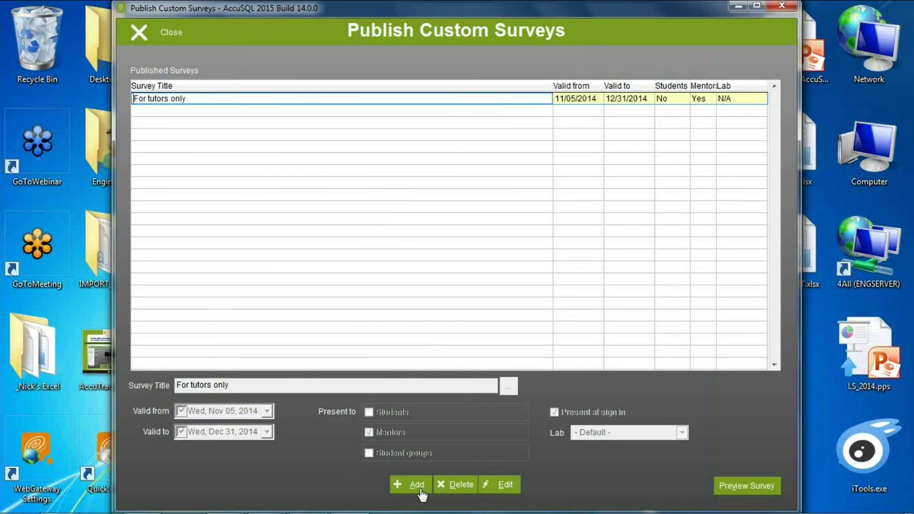
click(418, 484)
click(507, 390)
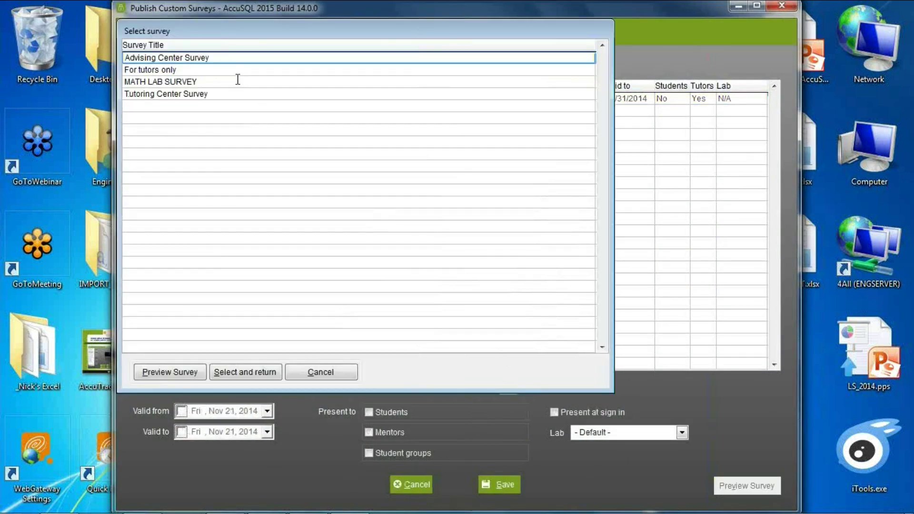
click(223, 82)
click(234, 372)
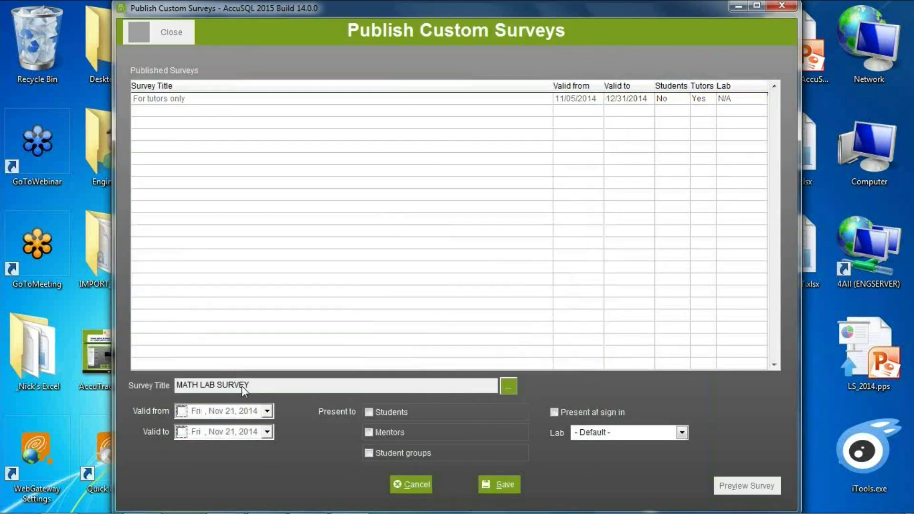
Make it valid 11/20/2014 to 11/30/2014, presented to students at sign in
click(181, 413)
click(266, 412)
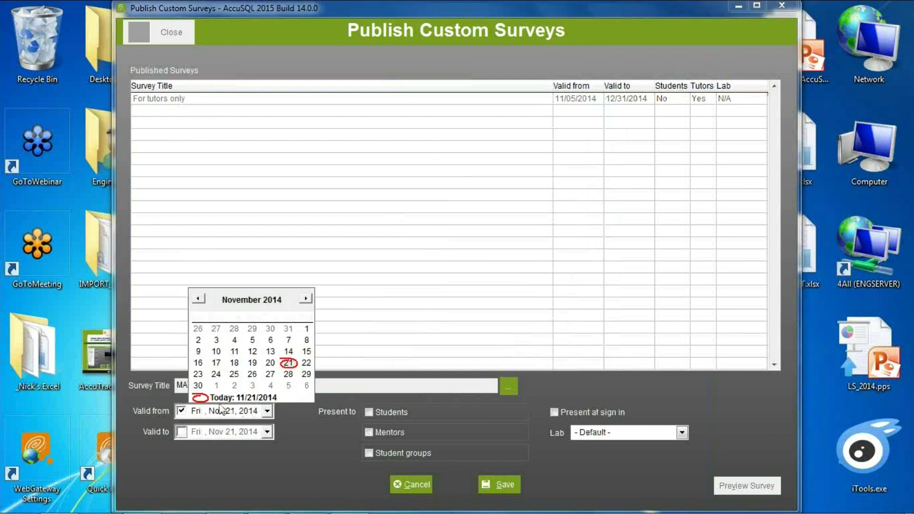
click(270, 363)
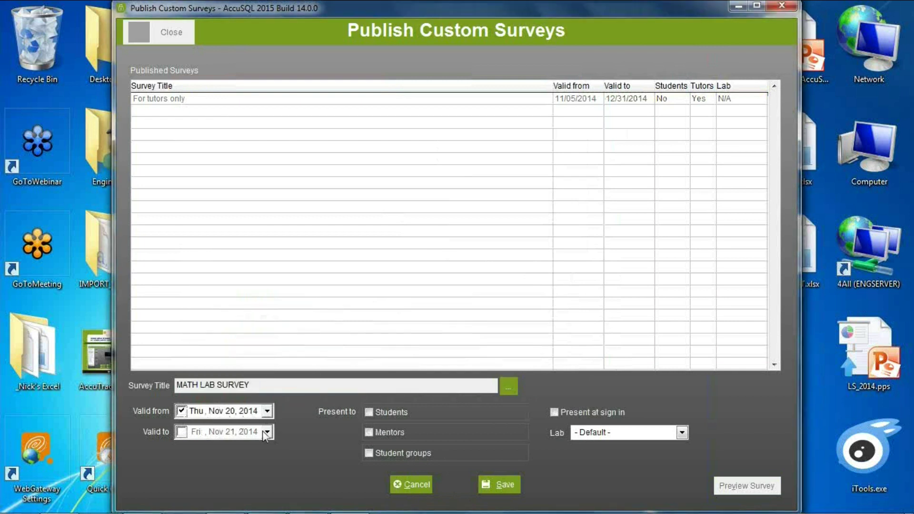
click(267, 432)
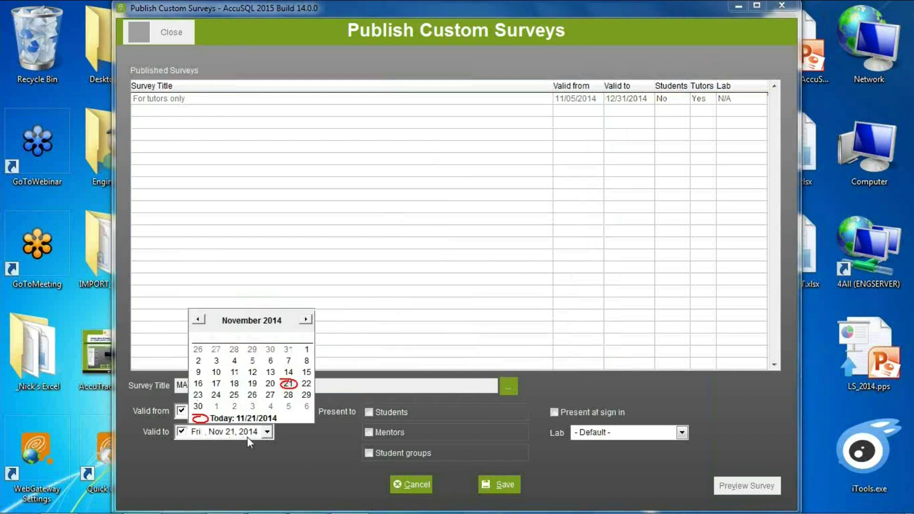
click(198, 406)
click(369, 412)
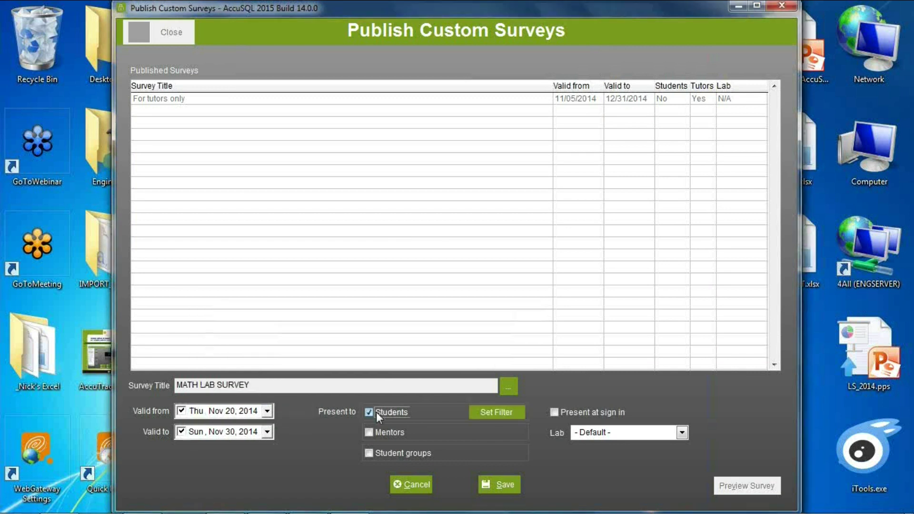
click(566, 413)
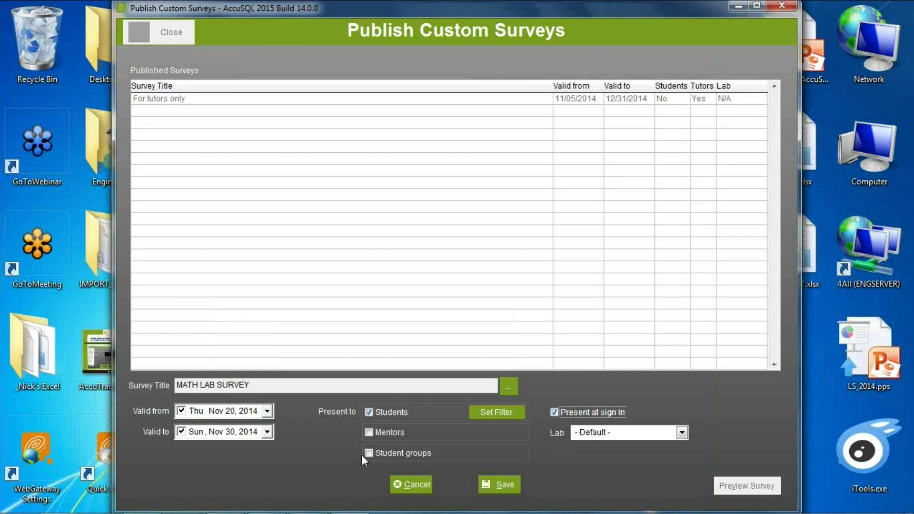
Enable student groups with none selected, assign the survey to Math Lab, and save
click(376, 455)
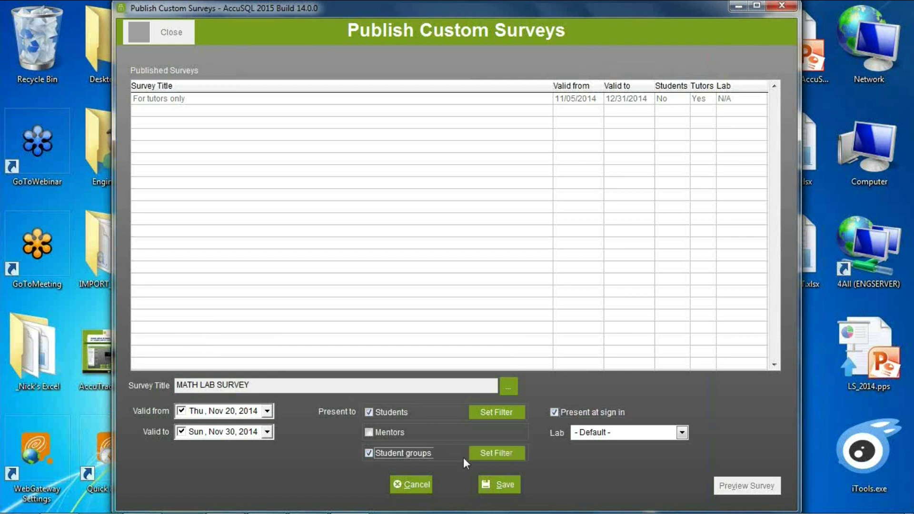
click(497, 453)
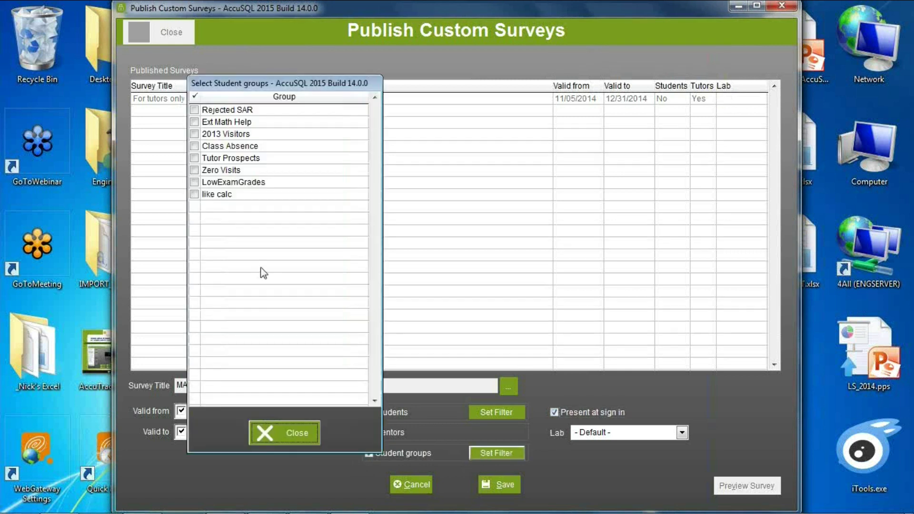
click(199, 195)
click(194, 195)
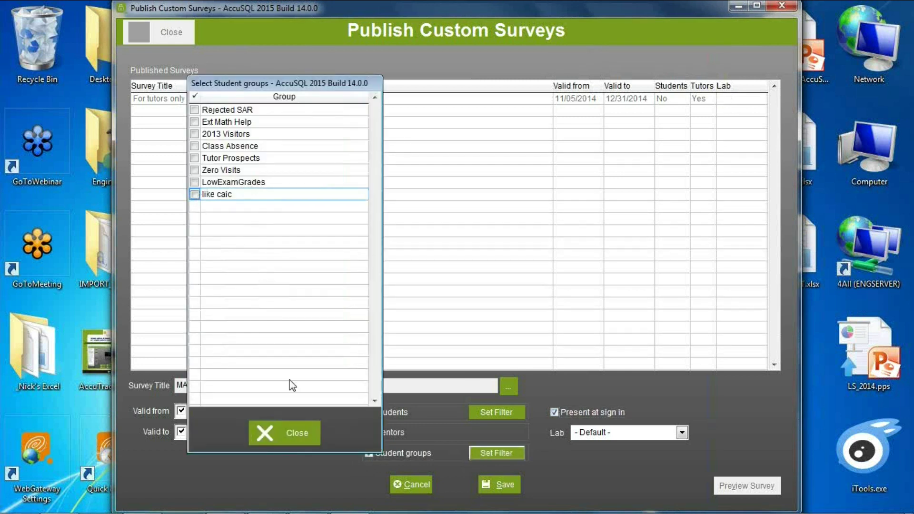
click(287, 442)
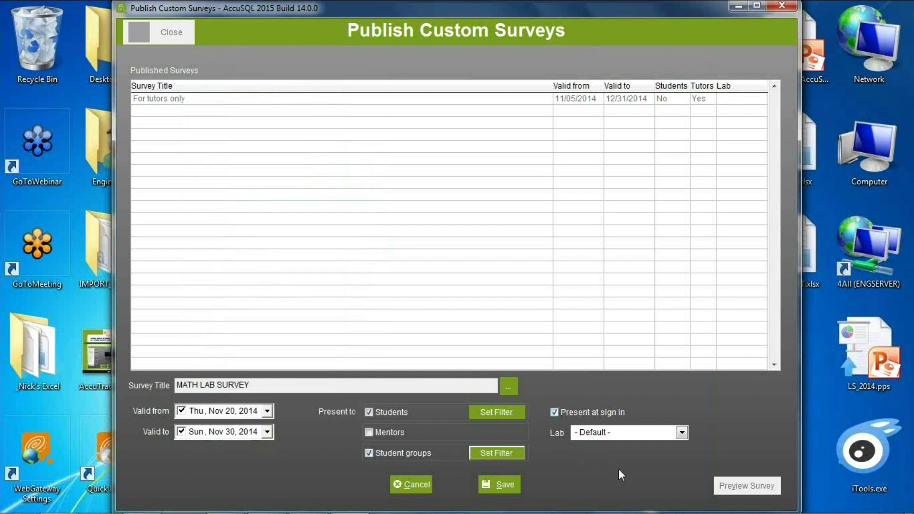
click(616, 431)
click(608, 422)
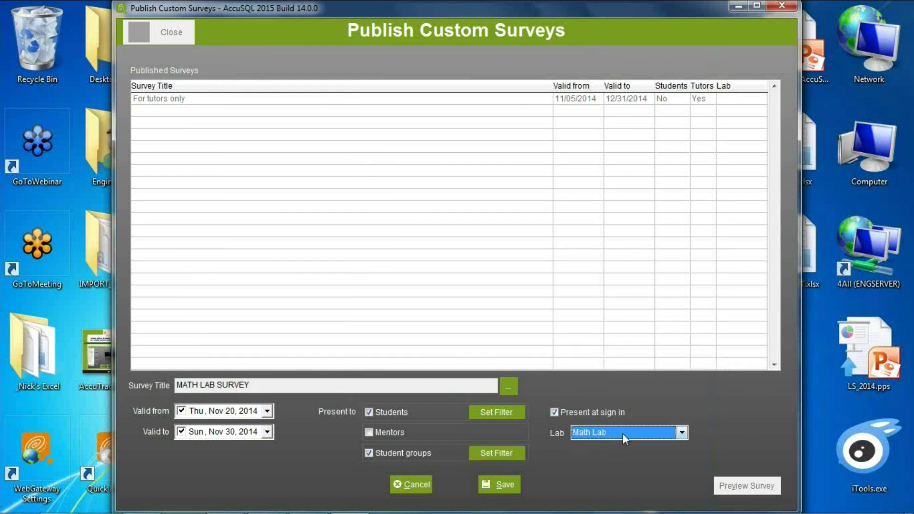
click(503, 488)
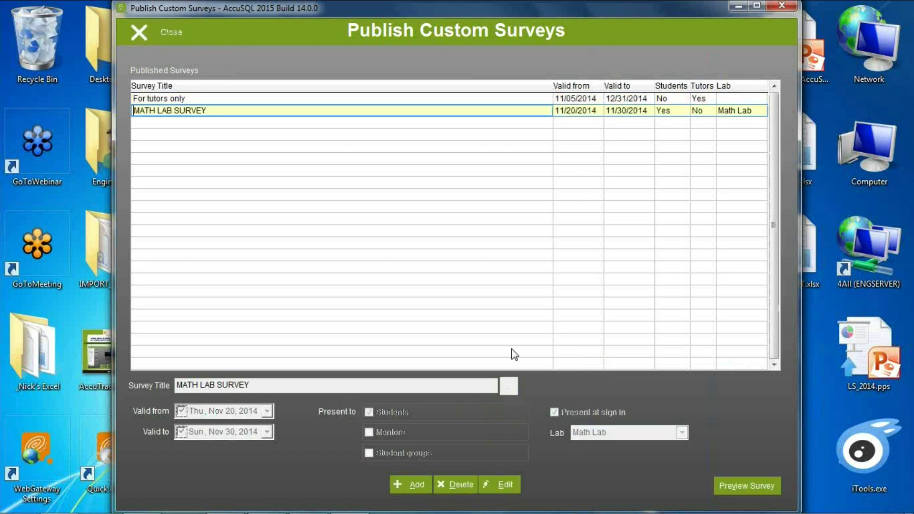
At the student sign-in screen, submit survey answers: Yes definitely, more calculators, comment 'thx'
click(155, 36)
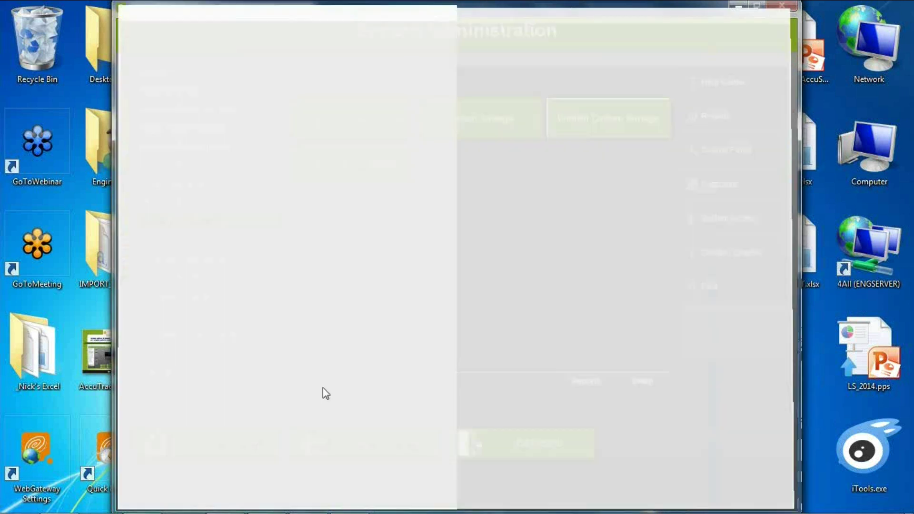
click(351, 437)
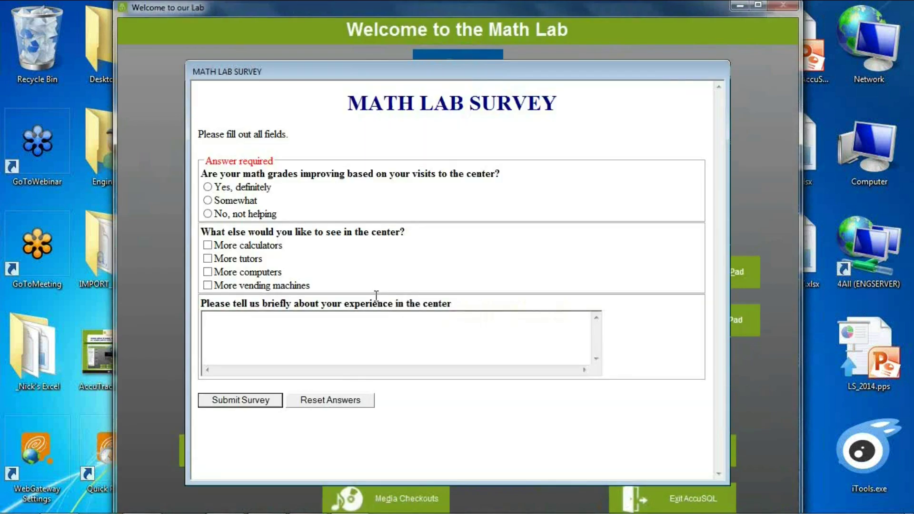
click(208, 187)
click(209, 246)
click(248, 323)
text(thx)
click(235, 400)
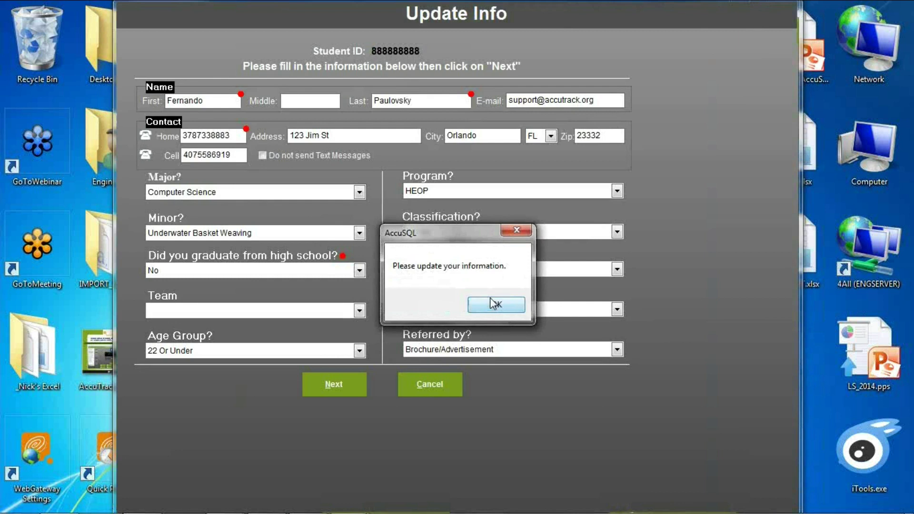
Dismiss the sign-in message, save the student profile, and skip choosing a service
click(495, 304)
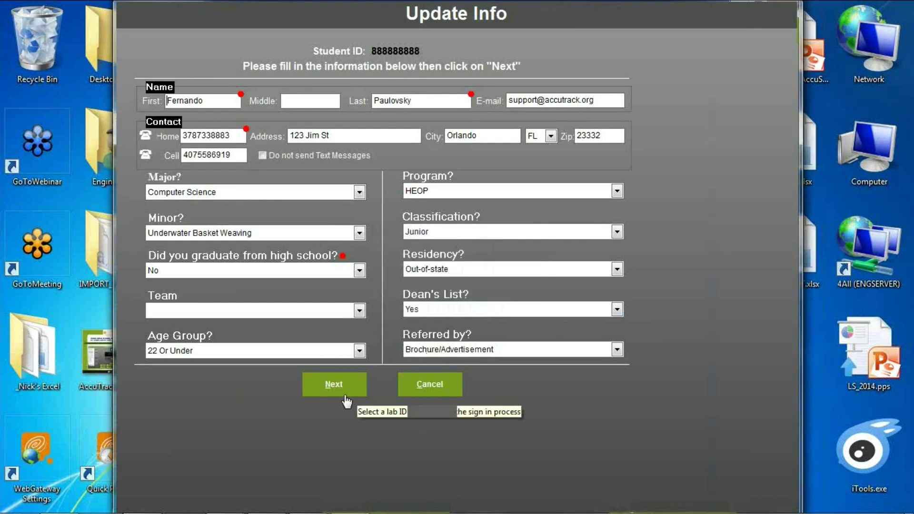
click(336, 386)
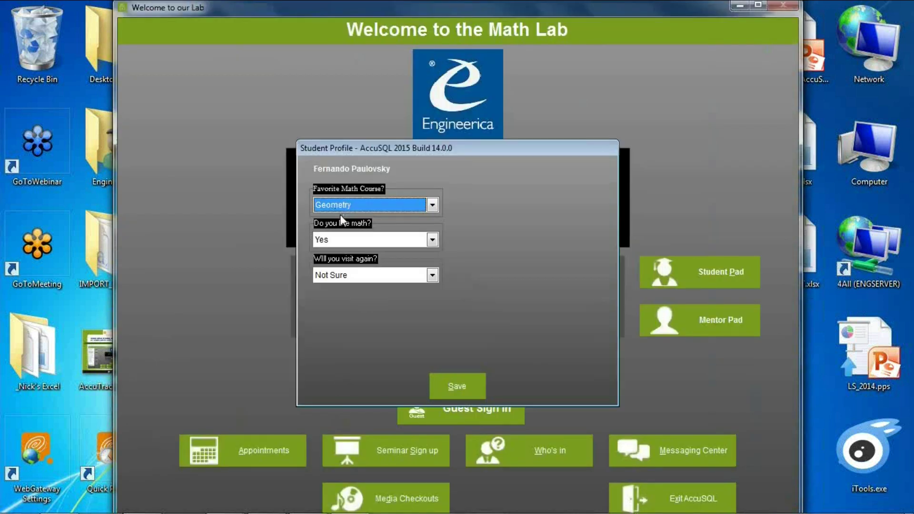
click(459, 390)
click(478, 310)
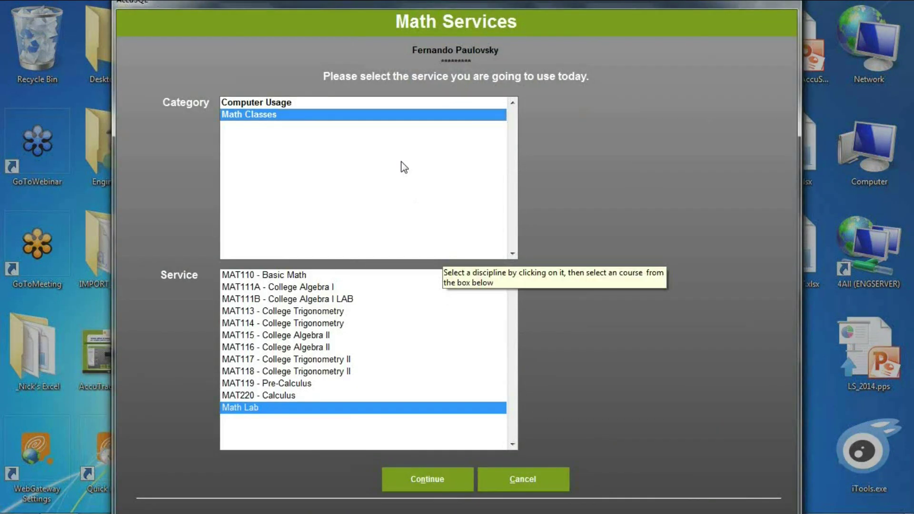
click(504, 481)
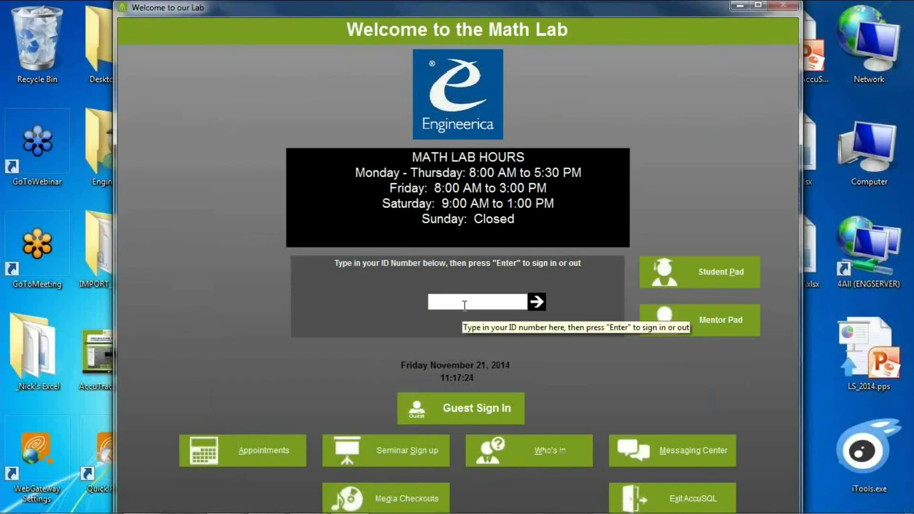
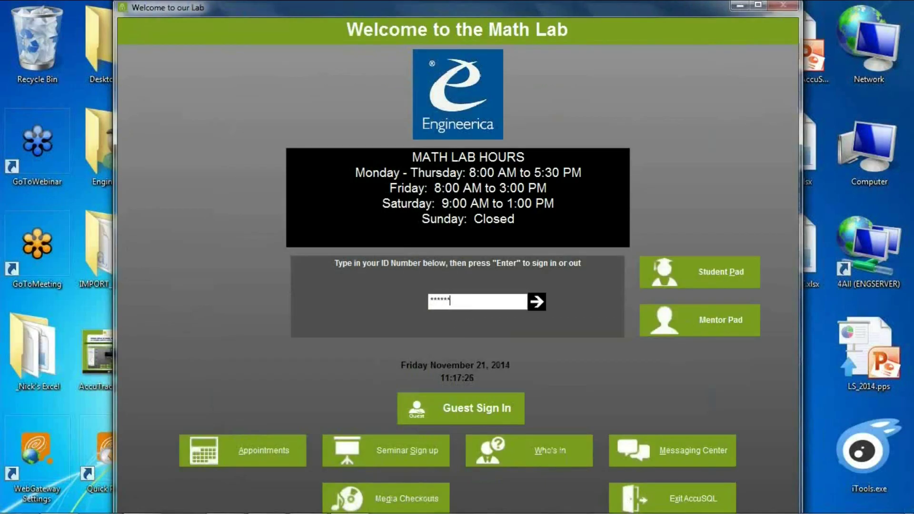
Sign back in with the administrator ID and password
key(Return)
key(Return)
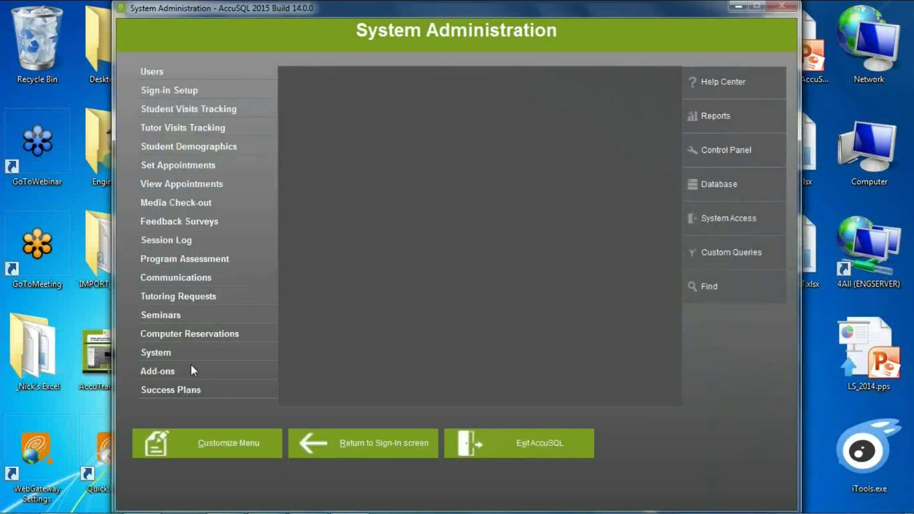
Change the station's local lab ID from MATH to '- All -', confirm, and close Lab IDs
click(186, 353)
click(365, 163)
click(478, 338)
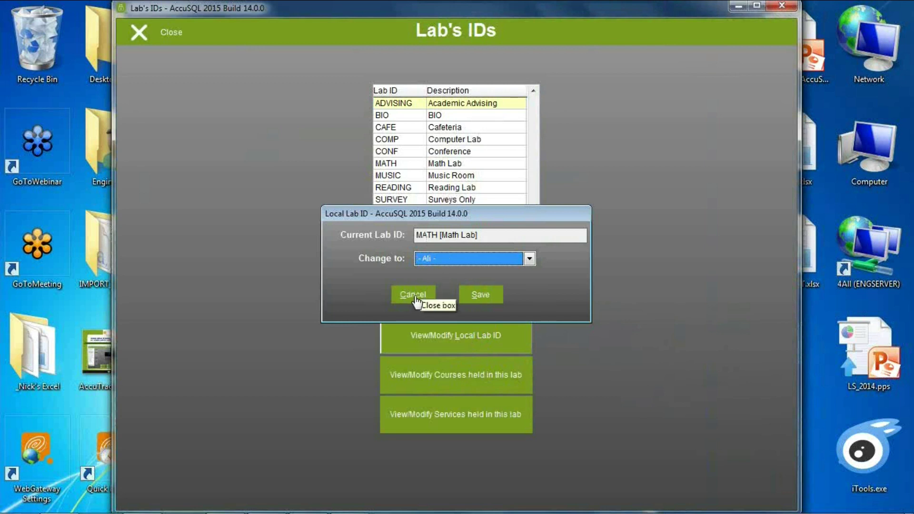
click(476, 292)
click(455, 311)
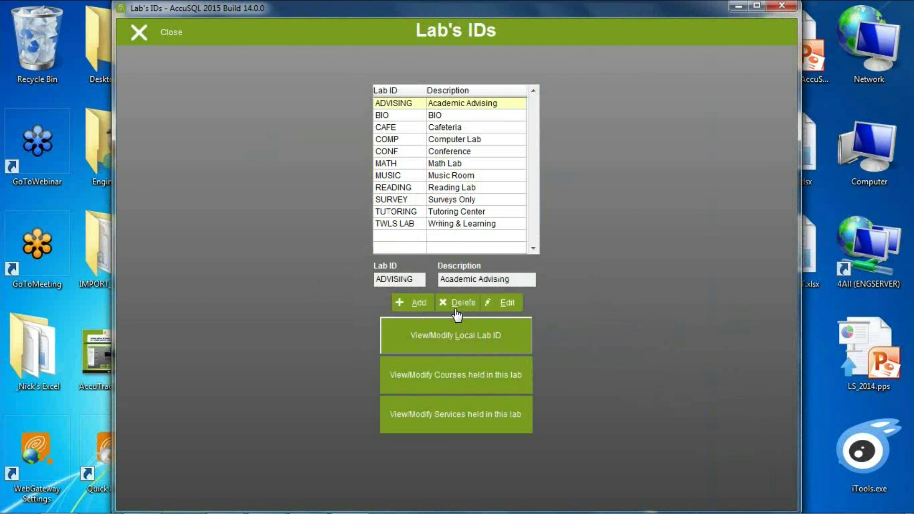
click(163, 31)
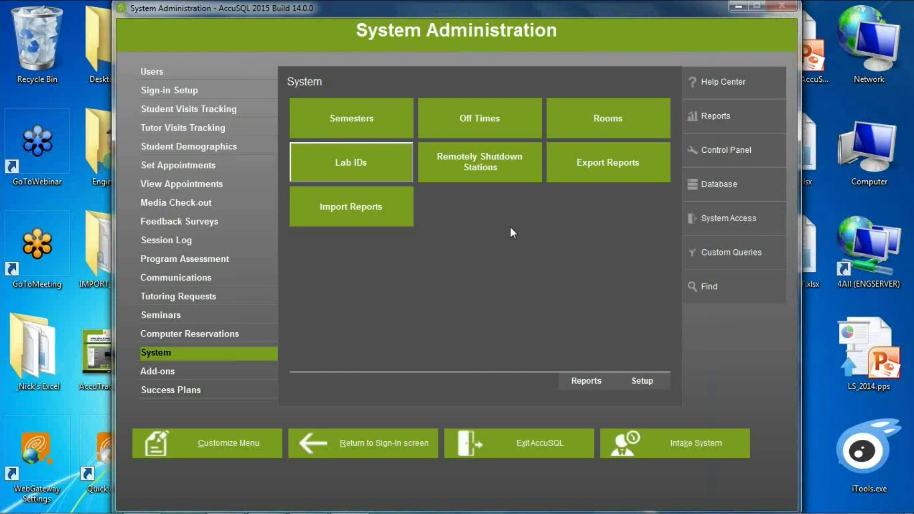
From Feedback Surveys, add the Tutoring Center Survey as a new published survey
click(204, 147)
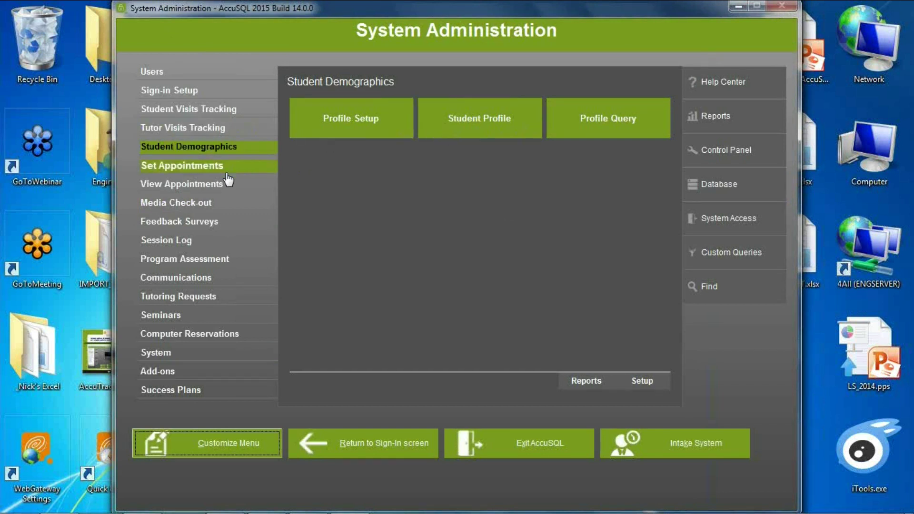
click(225, 223)
click(574, 134)
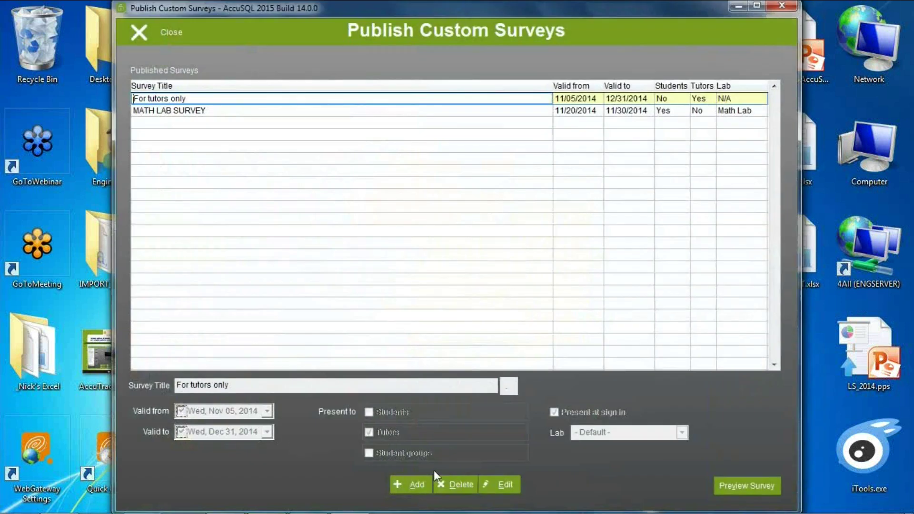
click(410, 484)
click(508, 387)
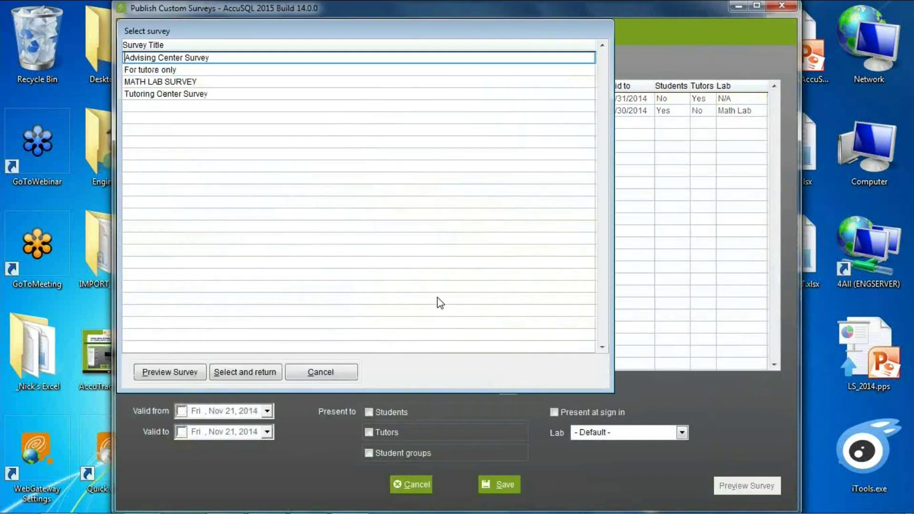
click(180, 94)
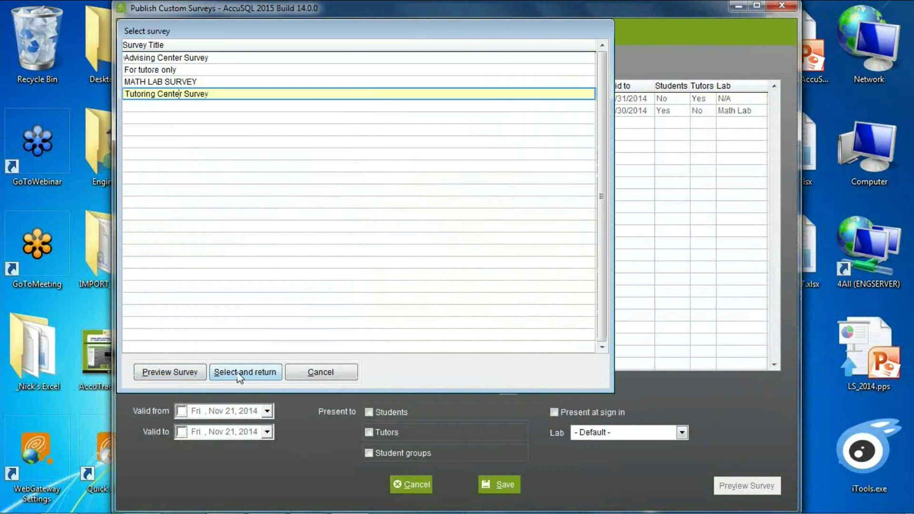
click(235, 373)
Make it valid Nov 20–30, 2014 for students at sign in, then save and close
click(180, 413)
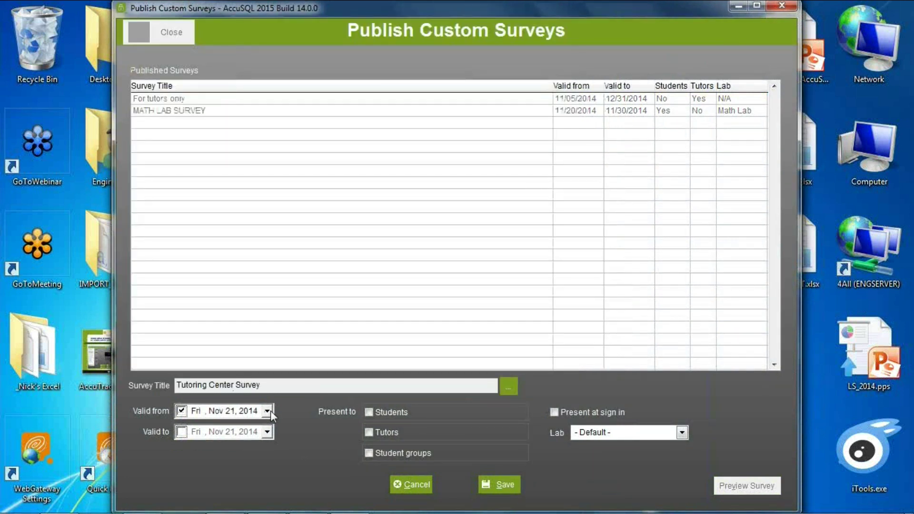
click(268, 411)
click(270, 362)
click(268, 432)
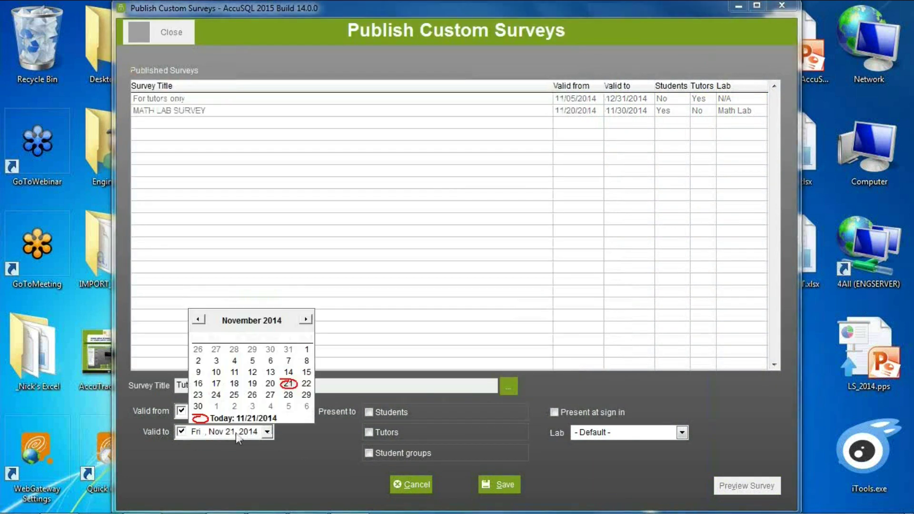
click(198, 407)
click(375, 413)
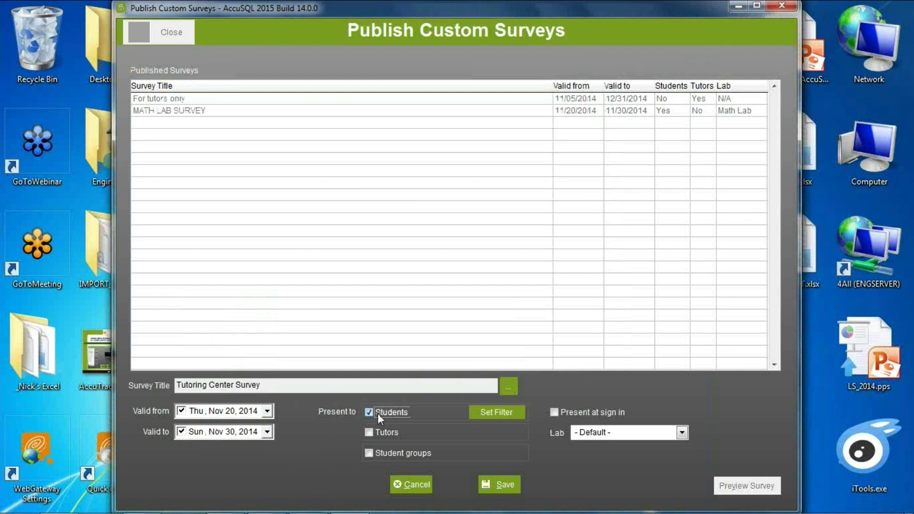
click(567, 411)
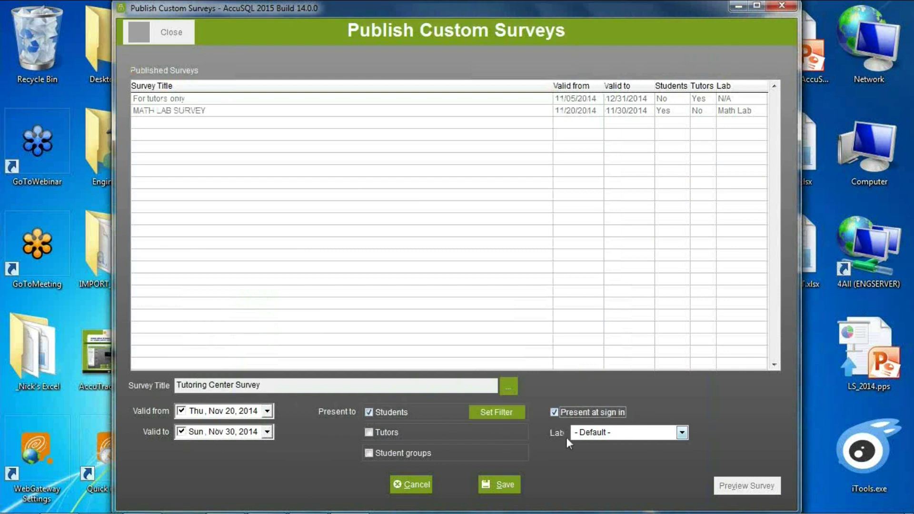
click(501, 486)
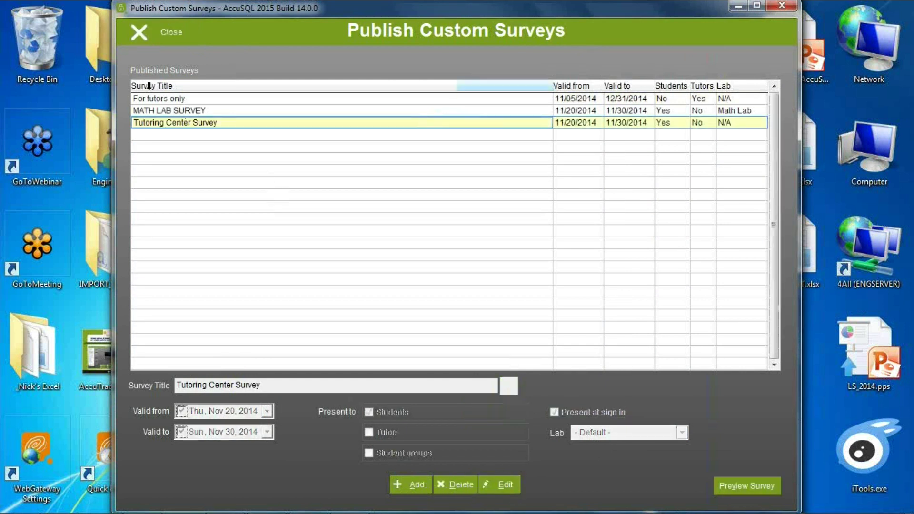
click(140, 32)
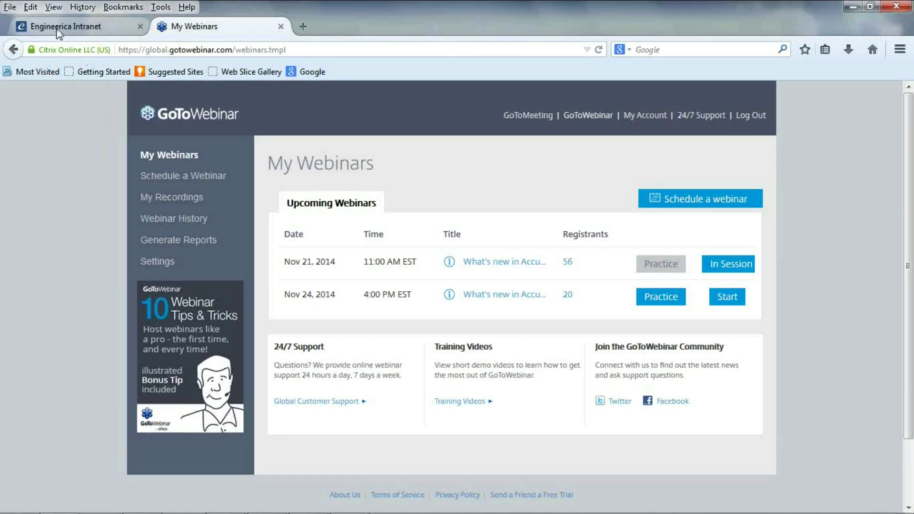
Log into Web Gateway from the Engineerica Intranet page with the student's ID and password
click(57, 30)
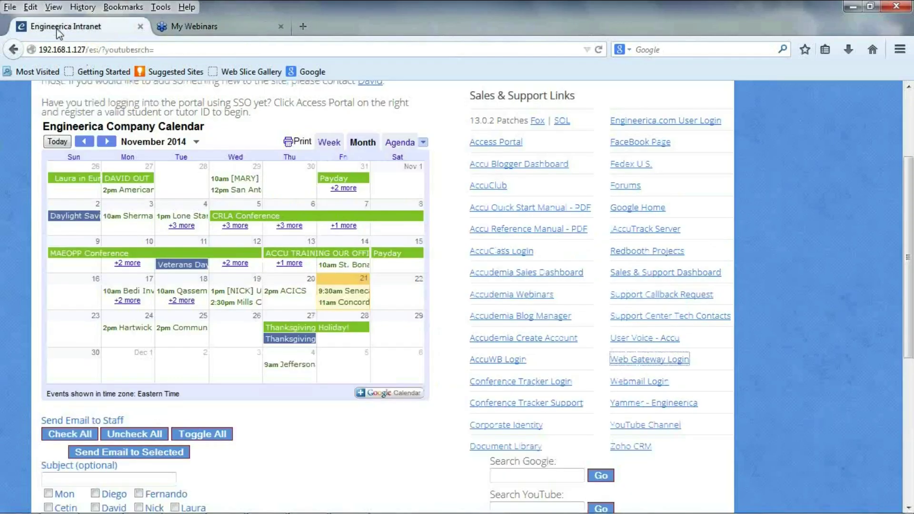
click(636, 361)
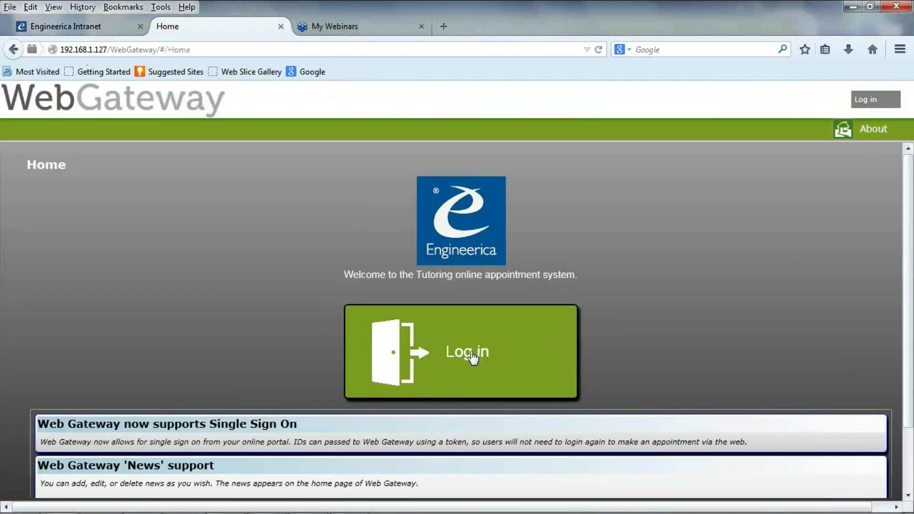
click(471, 352)
text(555555555)
click(423, 293)
text(555555555)
click(496, 345)
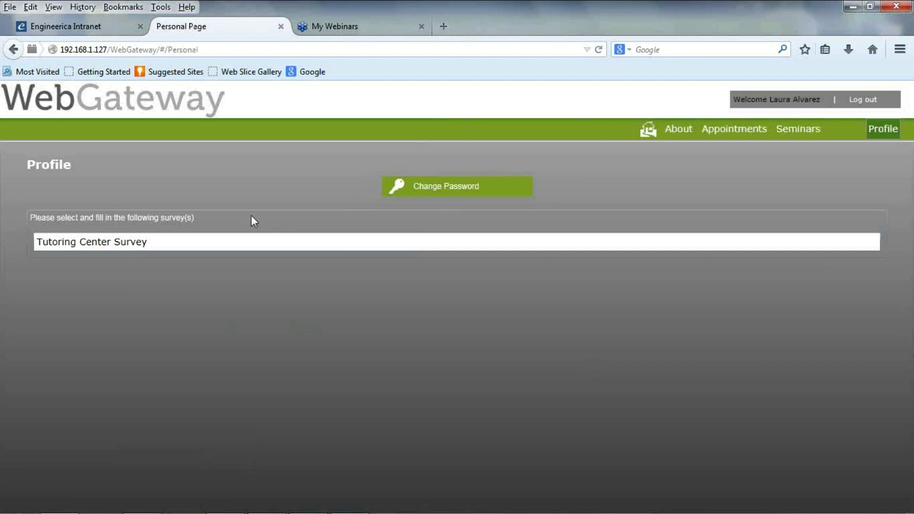
Submit the Tutoring Center Survey: Yes, Vending Machines, Yes, plus ID and name; minimize Firefox
click(174, 242)
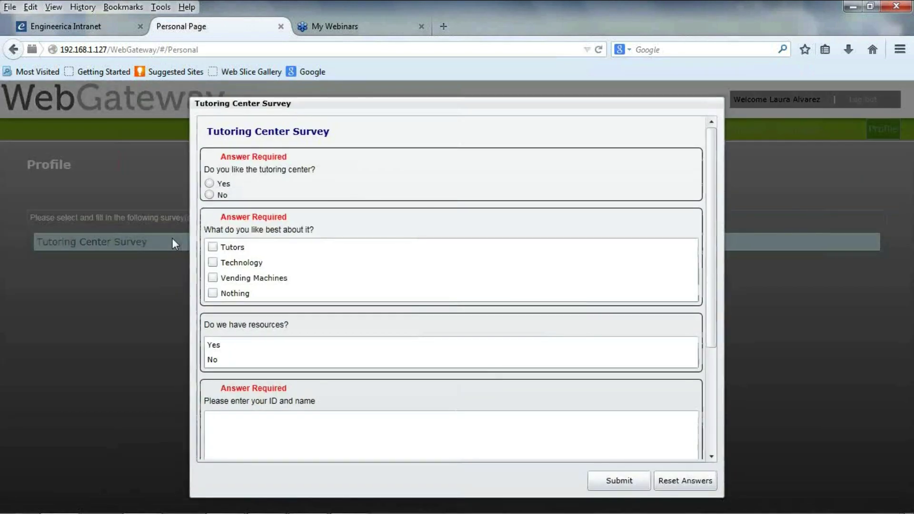
click(209, 183)
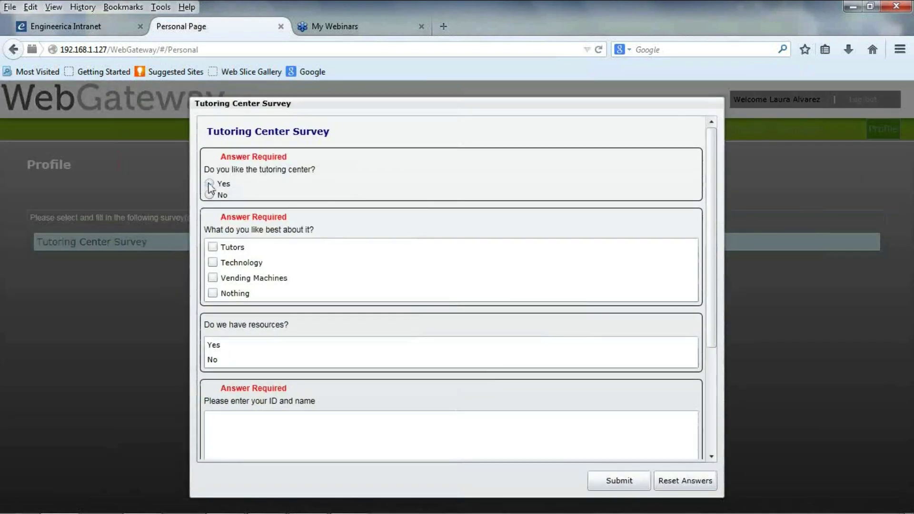
click(212, 278)
click(237, 345)
click(262, 425)
text(fr)
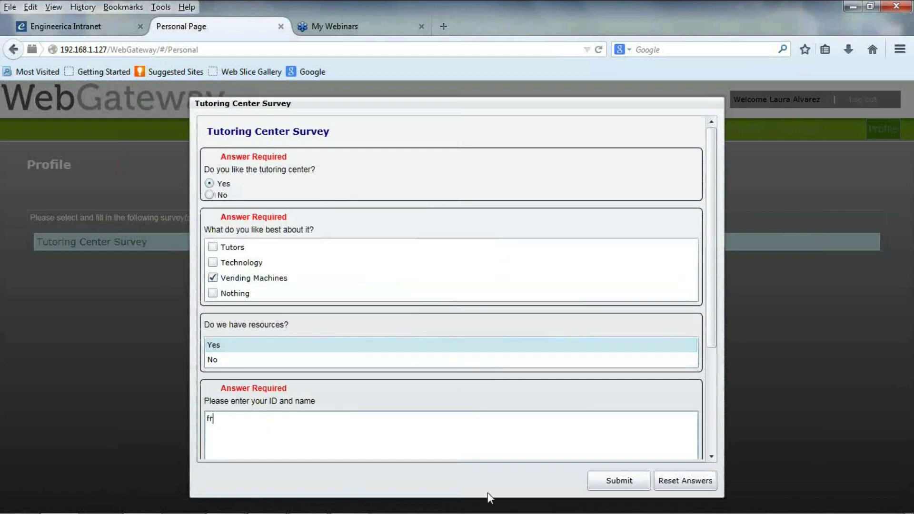
click(612, 479)
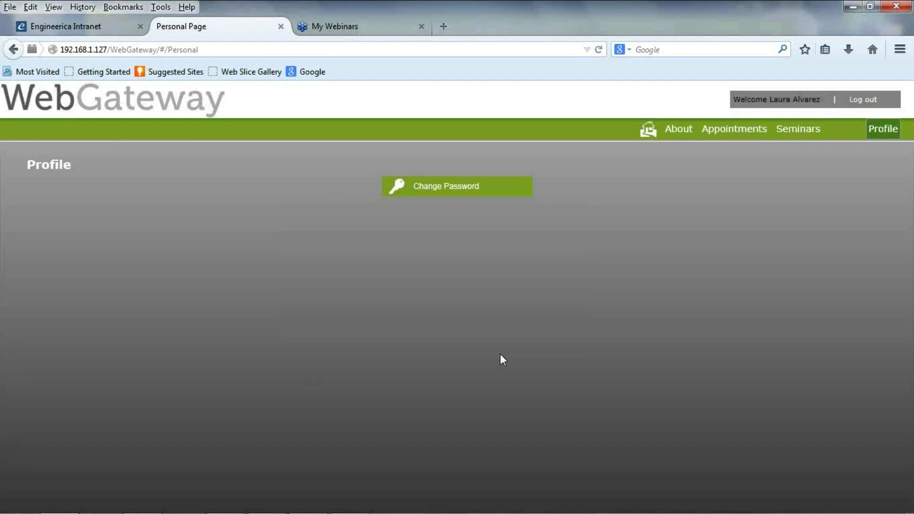
click(853, 6)
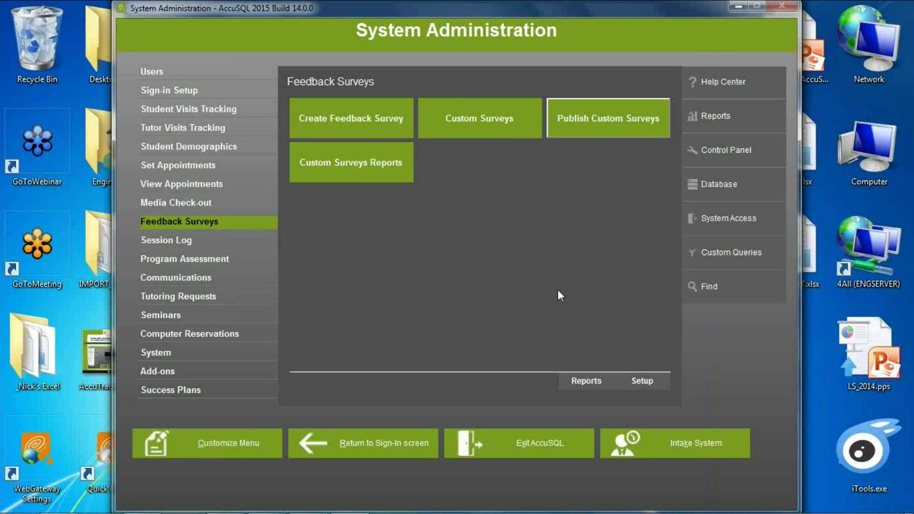
Review the Feedback Surveys reports tree, close it, and switch to Set Appointments
click(588, 384)
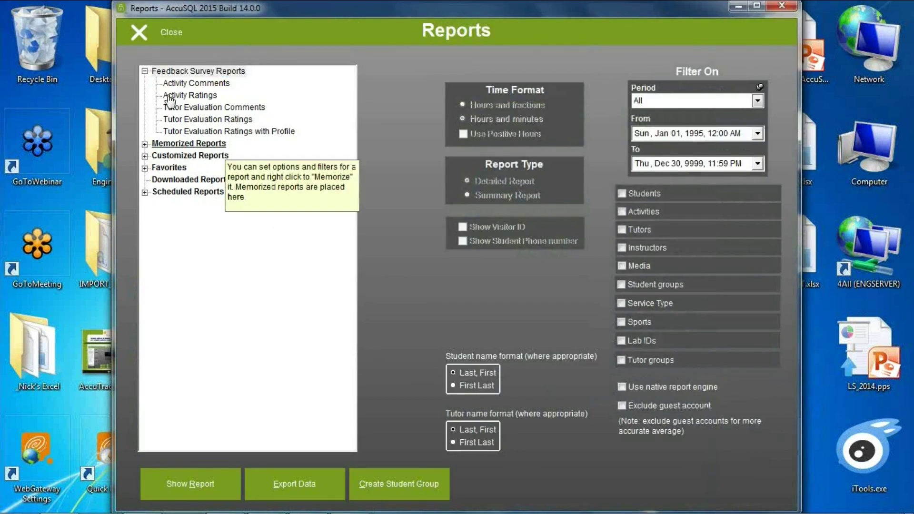
click(152, 34)
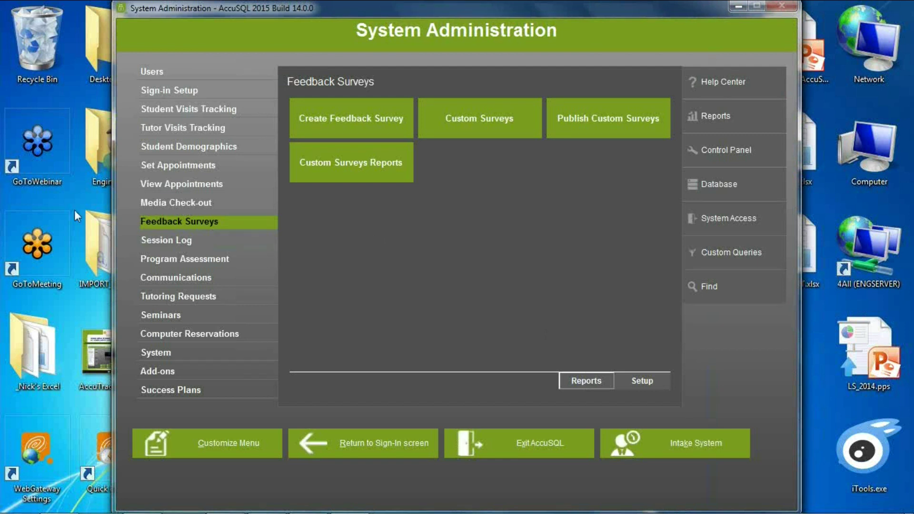
click(178, 165)
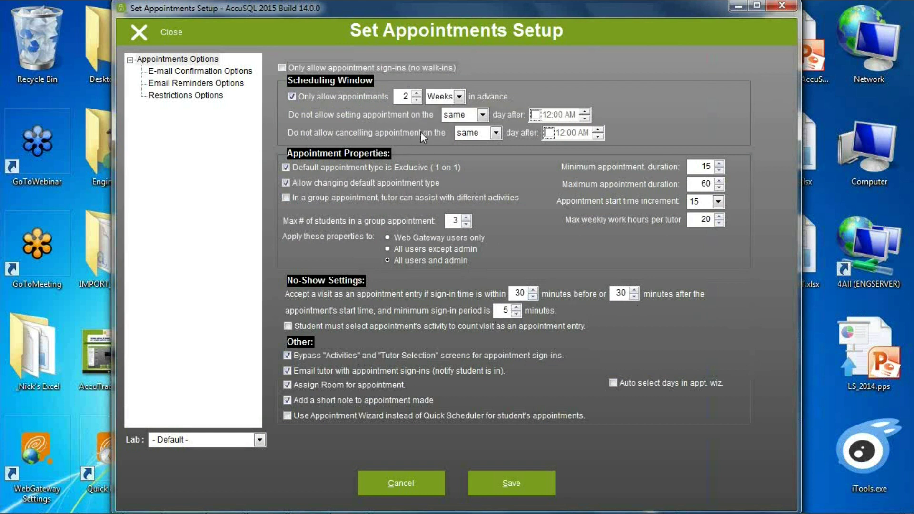
Close Set Appointments Setup and return to the student sign-in screen
click(155, 37)
click(373, 436)
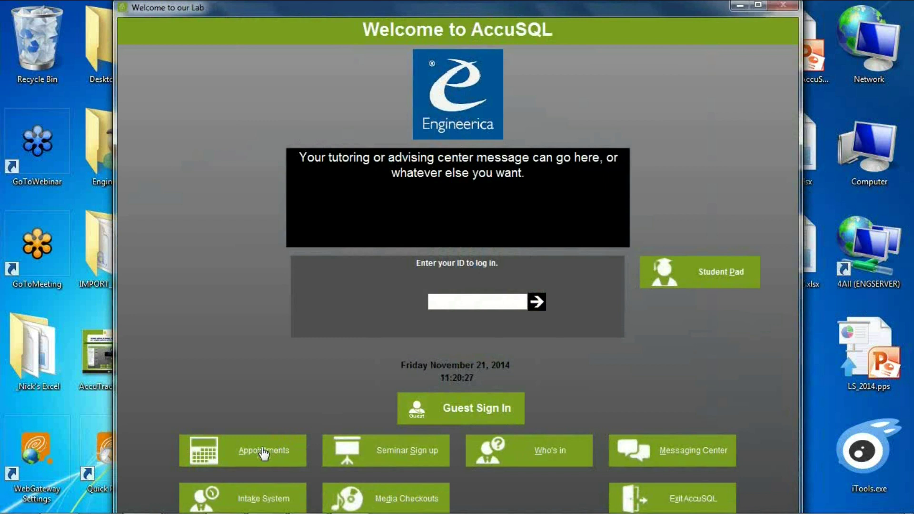
Start a new appointment under Appointments by entering the student's ID
click(264, 454)
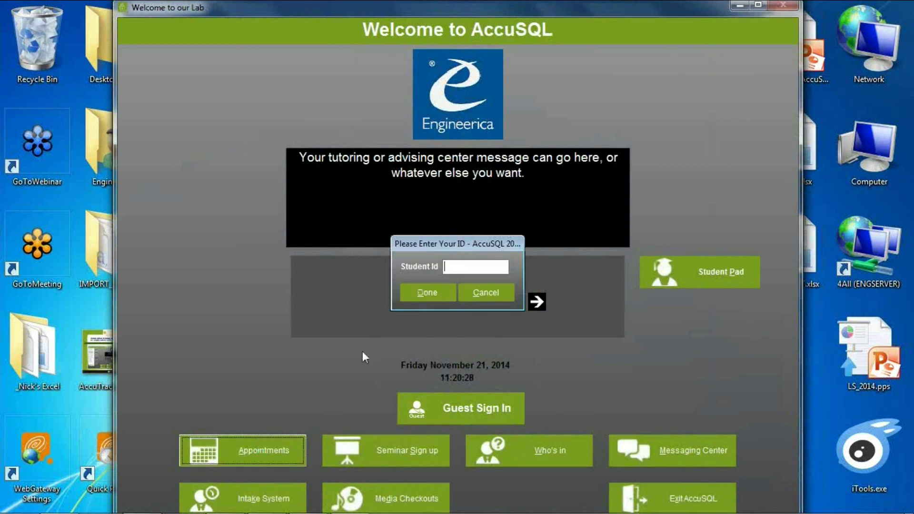
text(77777777)
click(448, 294)
click(452, 305)
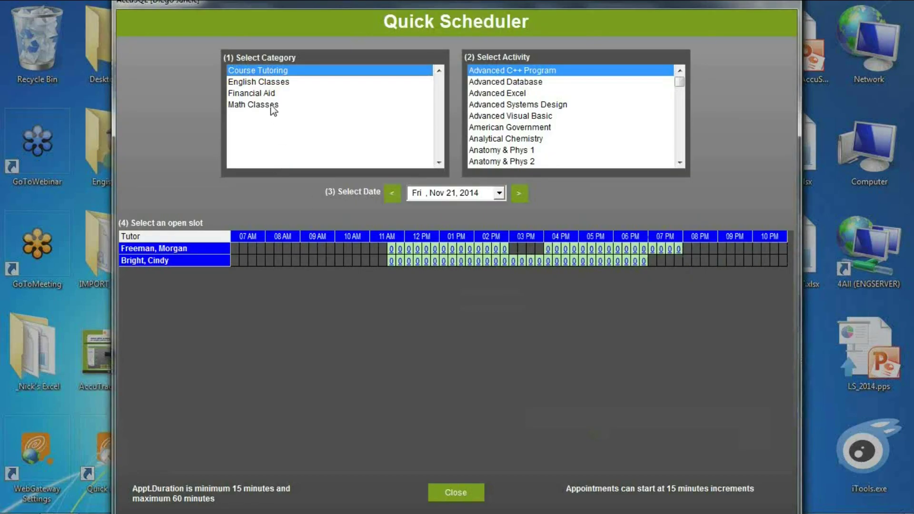
Schedule a 30-minute MAT111A - College Algebra I slot at 11:45 AM with the second tutor
click(275, 106)
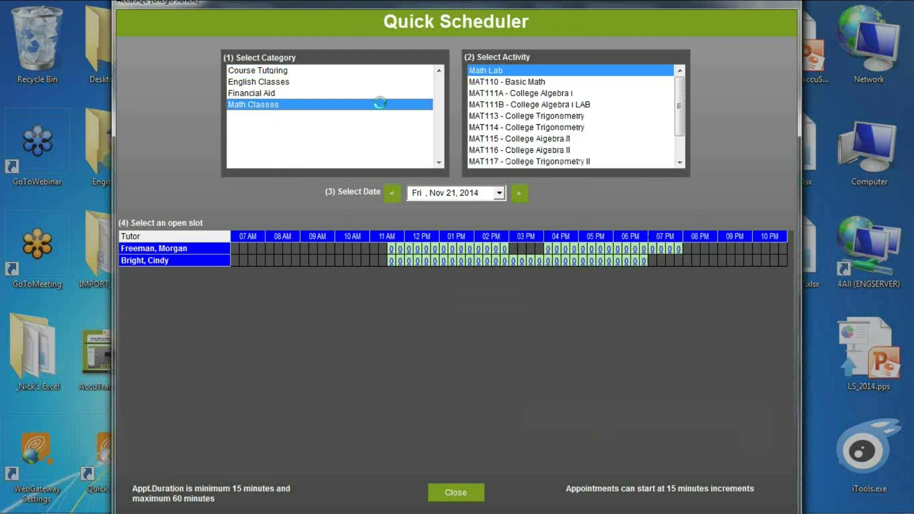
click(533, 95)
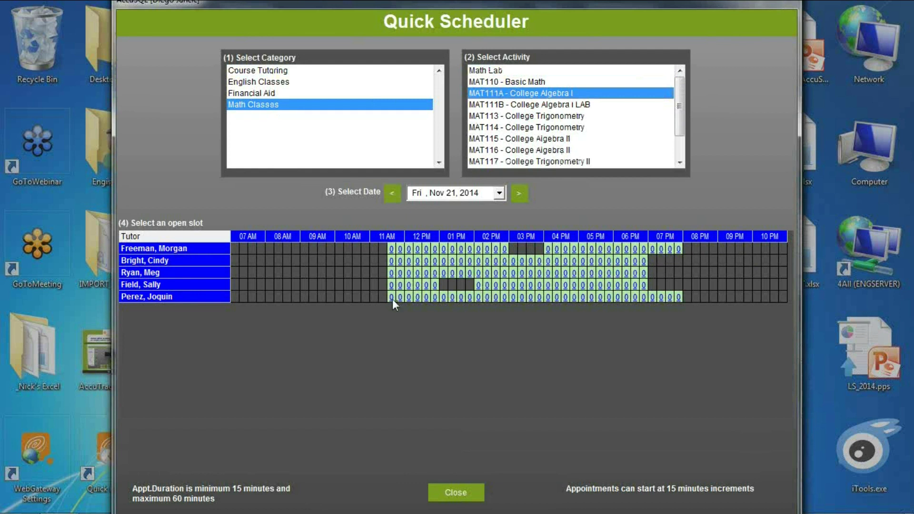
click(400, 262)
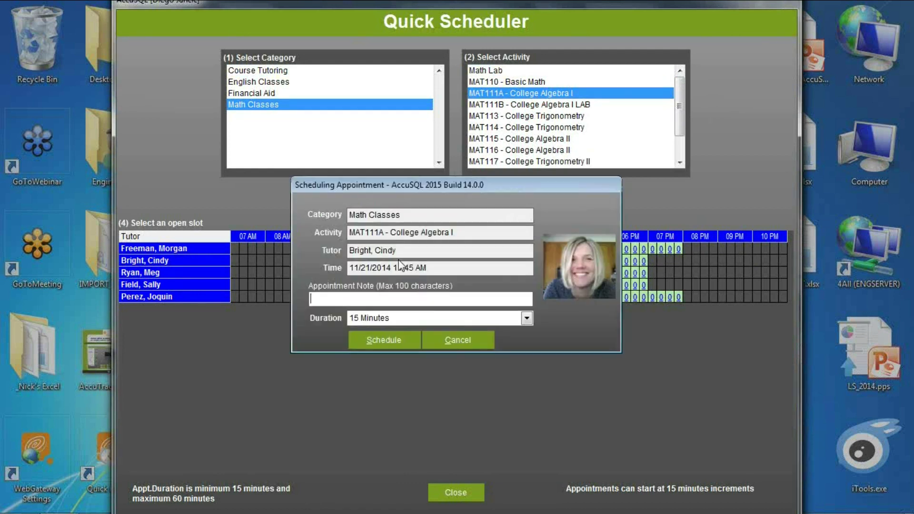
click(429, 318)
click(377, 367)
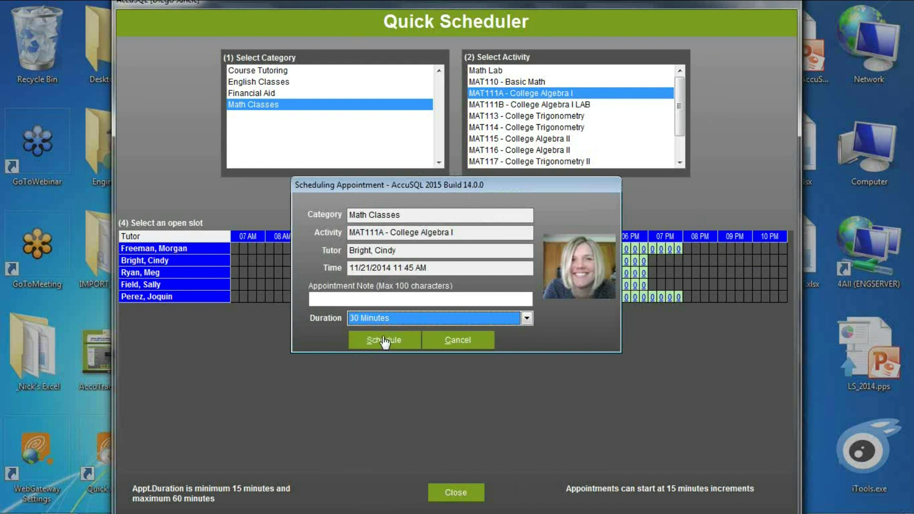
click(381, 342)
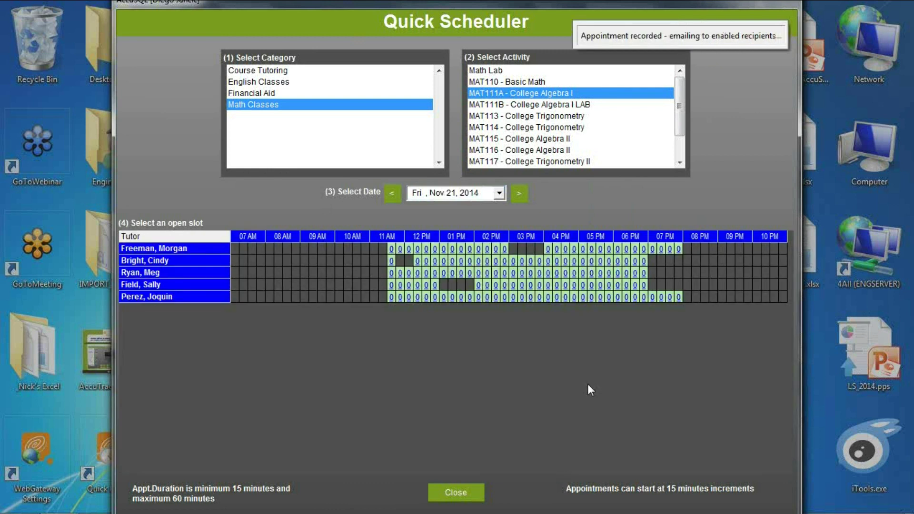
click(524, 308)
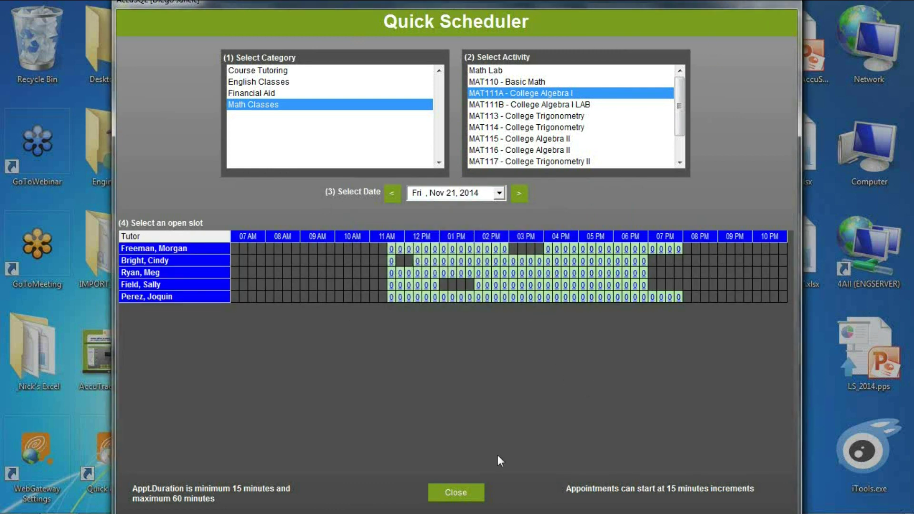
click(456, 496)
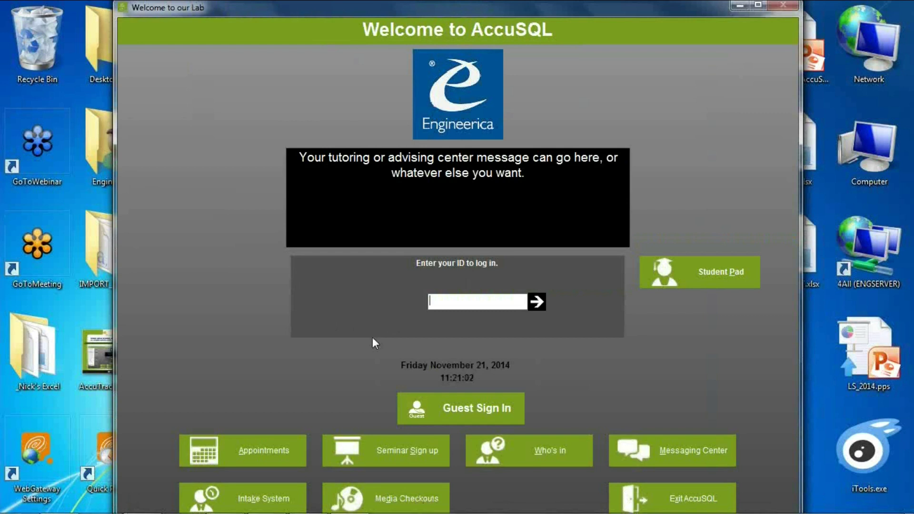
Sign in with the student ID and submit the Tutoring Center Survey: Yes, Vending Machines, Yes, plus name
text(777777777)
key(Return)
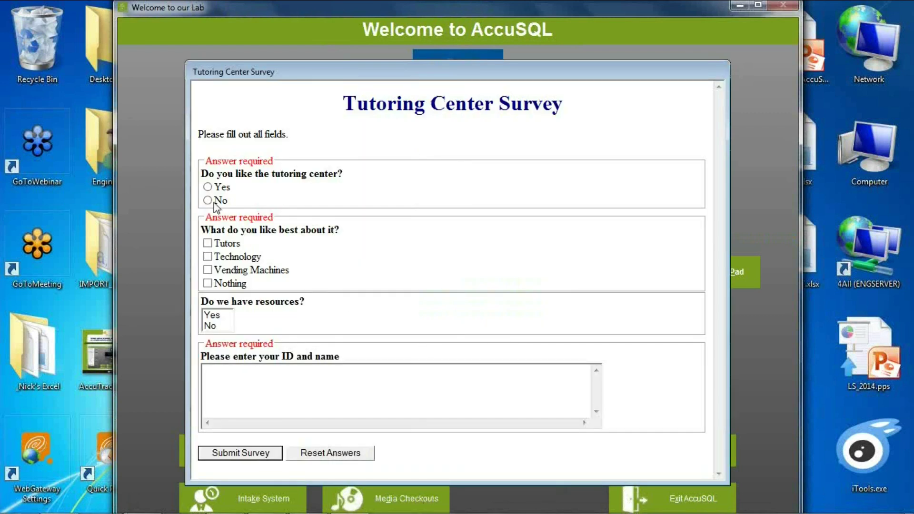
click(207, 187)
click(207, 269)
click(210, 315)
click(226, 454)
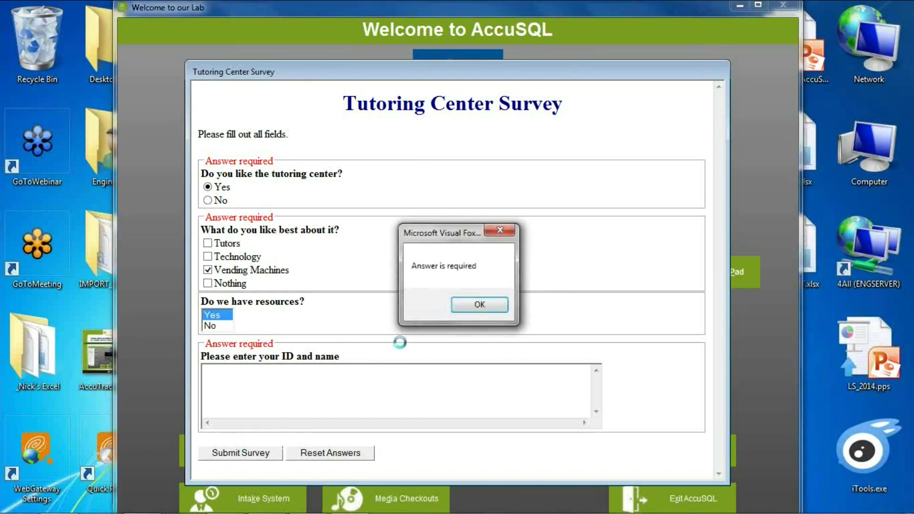
click(476, 304)
click(340, 384)
text(Lisa)
click(240, 453)
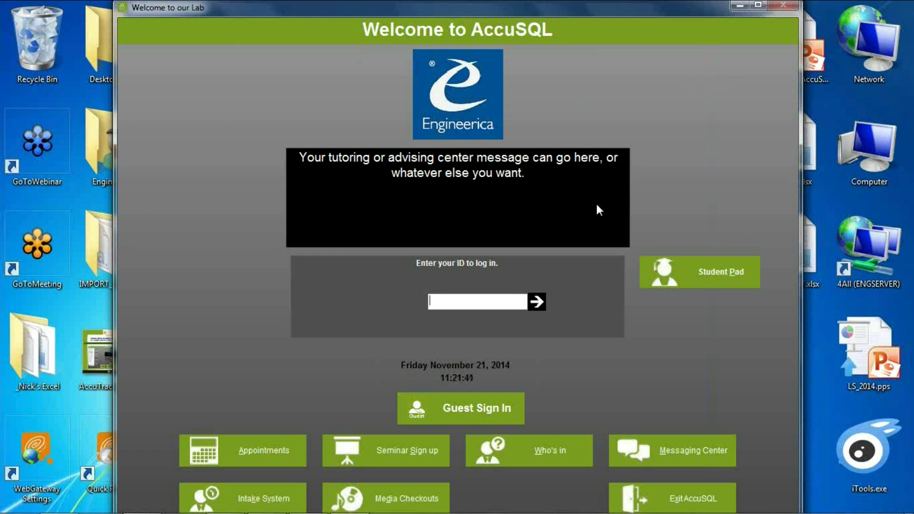
Log in with the administrator ID and password
text(111111111)
key(Return)
text(****)
key(Return)
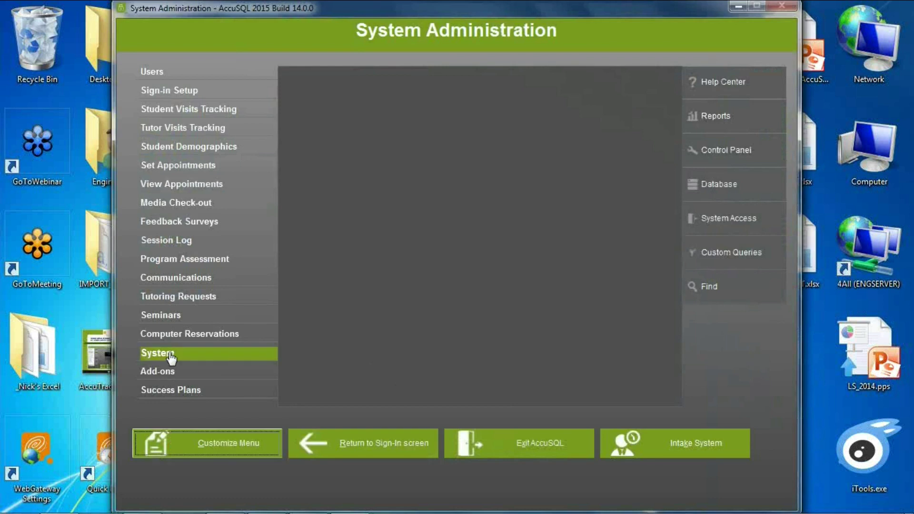
Set this station's local lab ID to Math Lab, confirm, and close Lab IDs
click(170, 360)
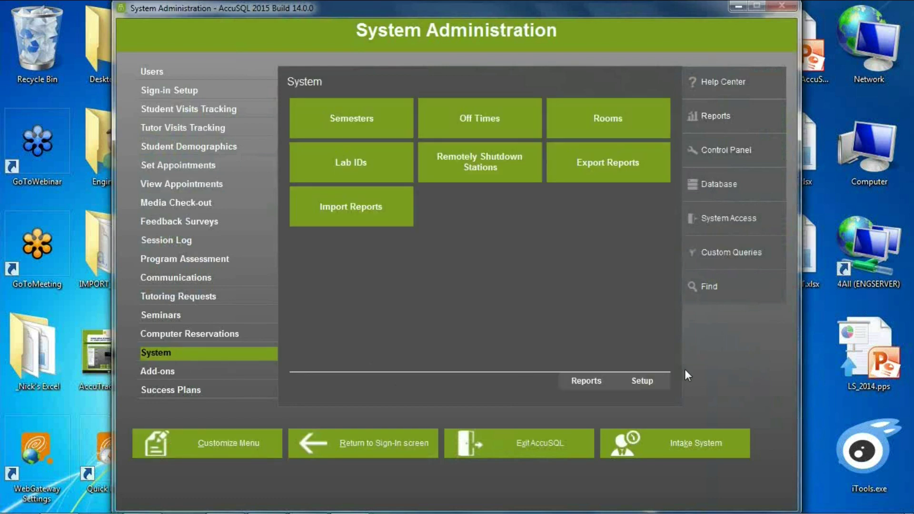
click(339, 160)
click(463, 332)
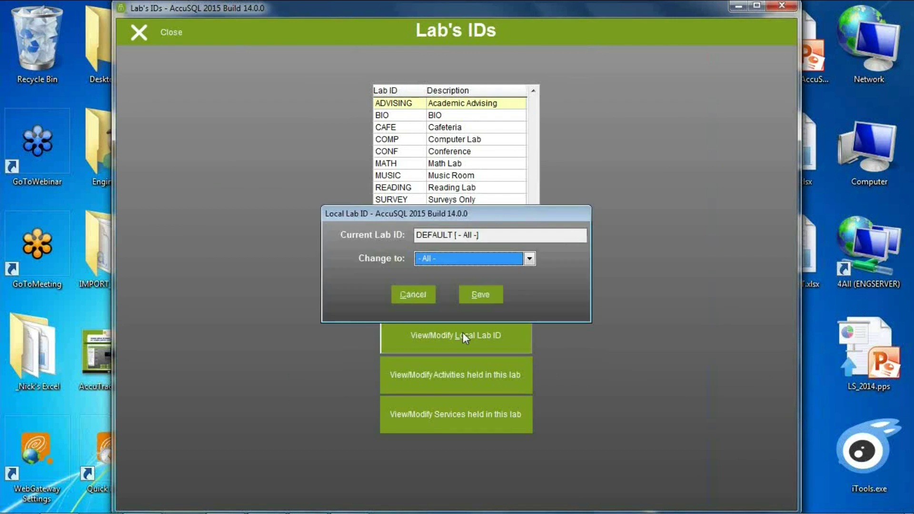
key(m)
click(475, 293)
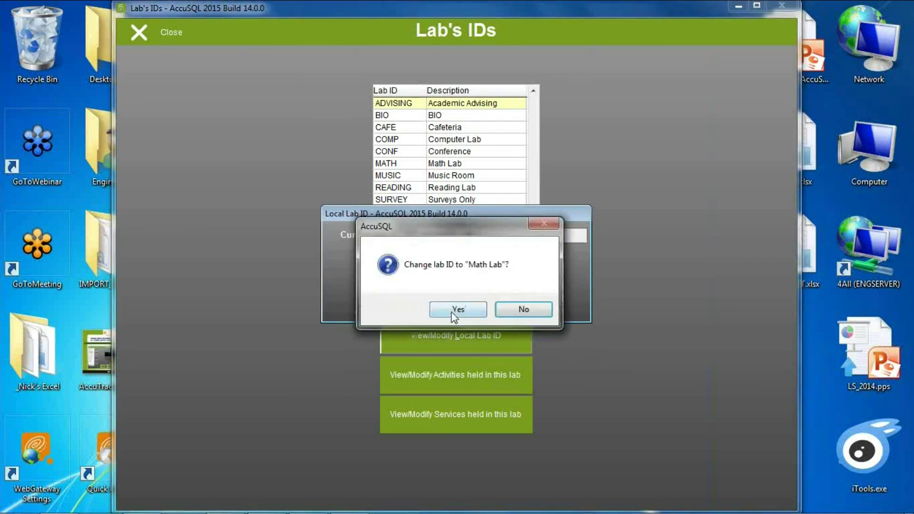
click(451, 314)
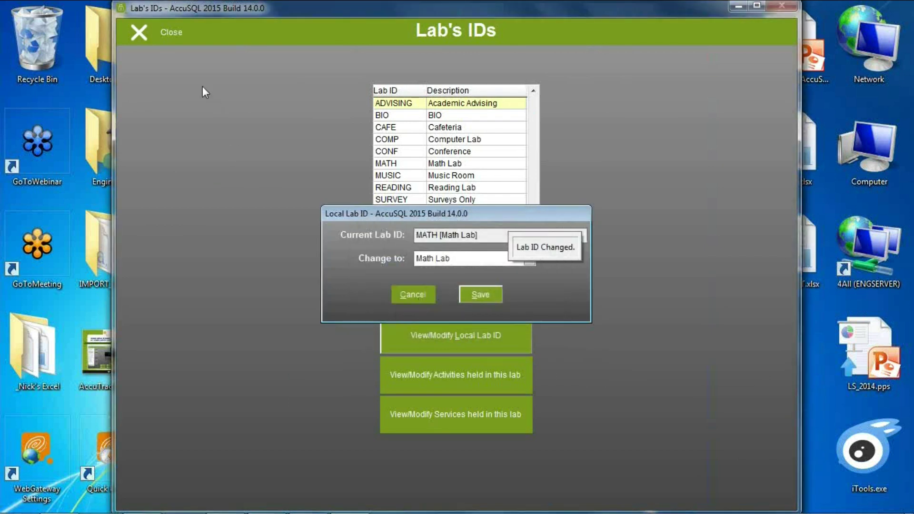
click(167, 32)
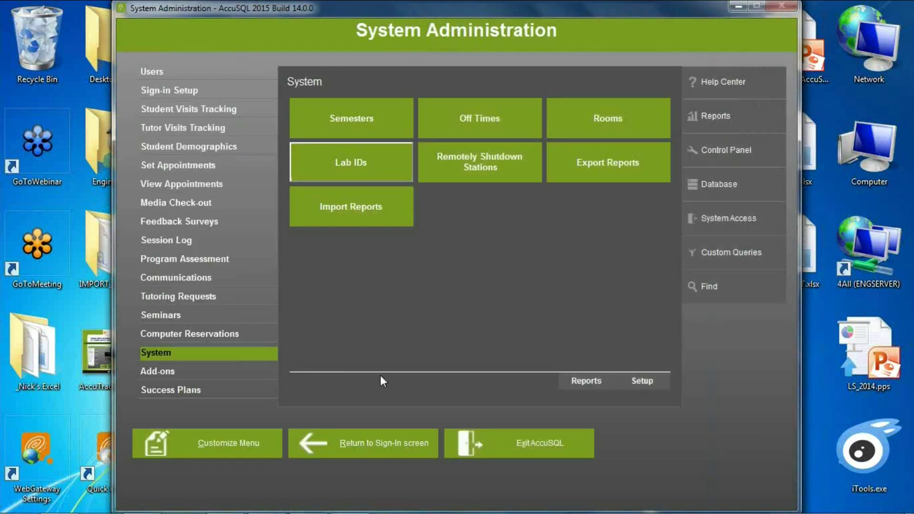
click(648, 384)
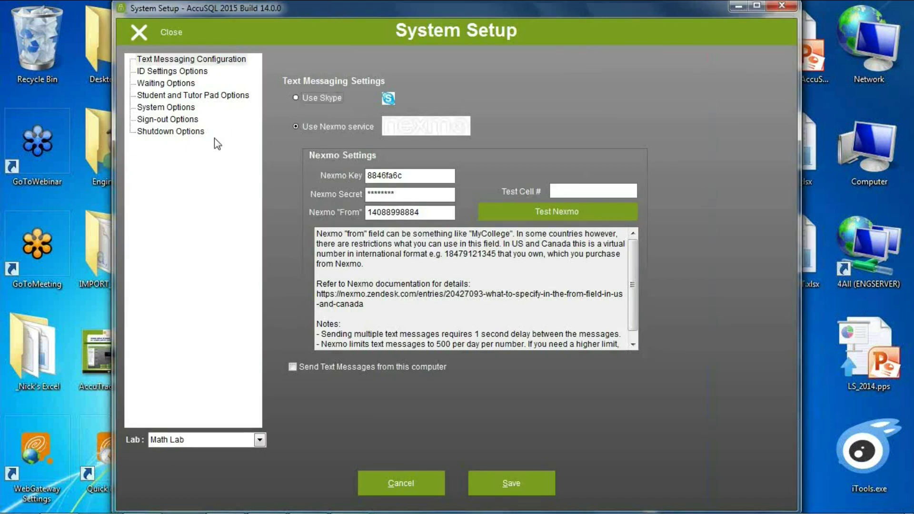
click(190, 107)
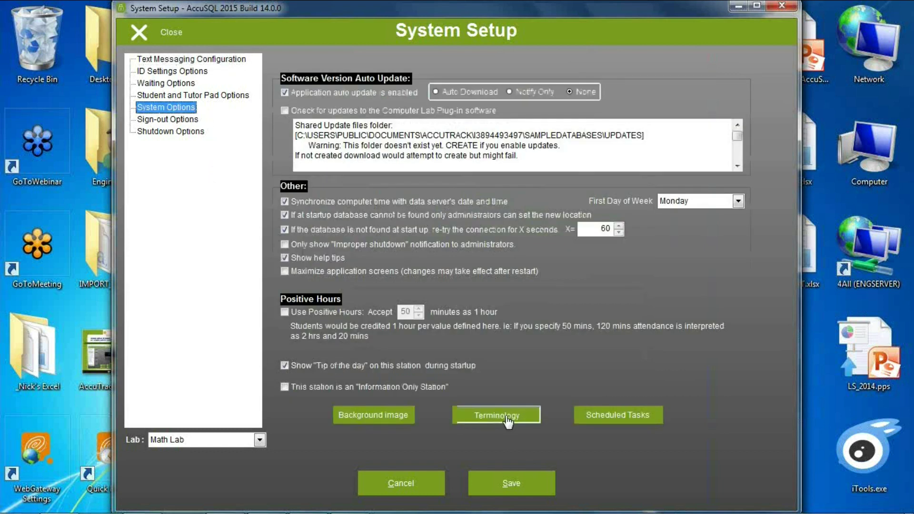
click(508, 417)
click(495, 228)
scroll(562, 233, up, 1)
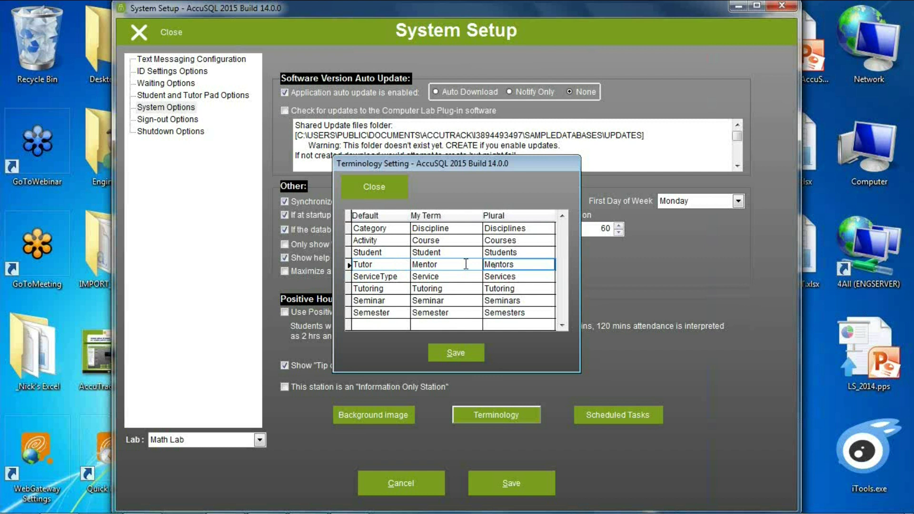
click(388, 186)
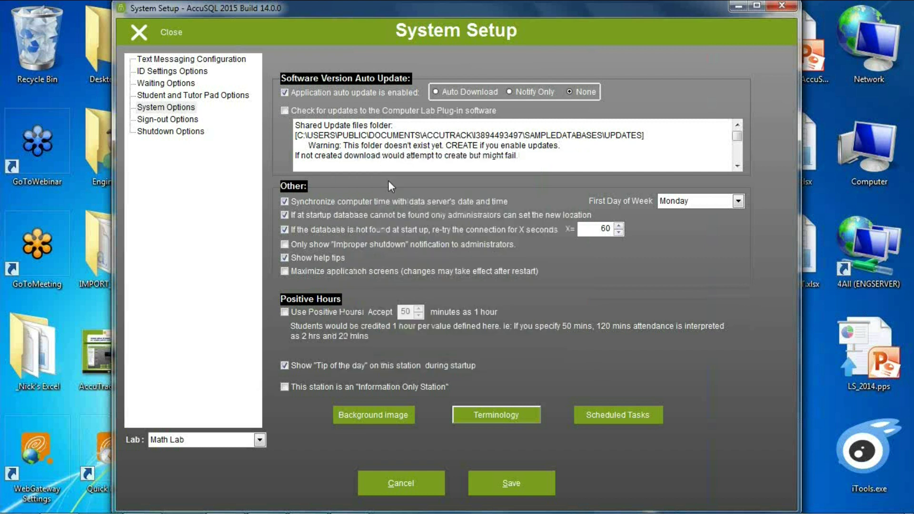
click(171, 35)
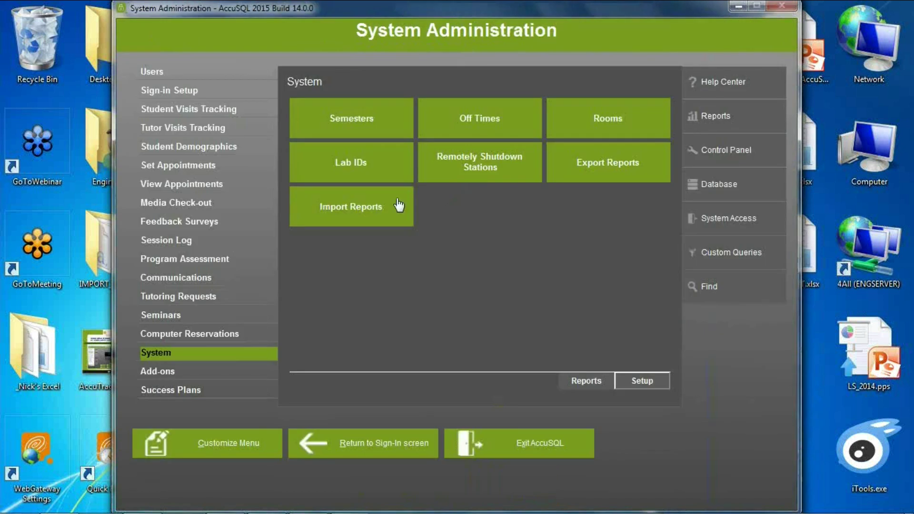
click(215, 75)
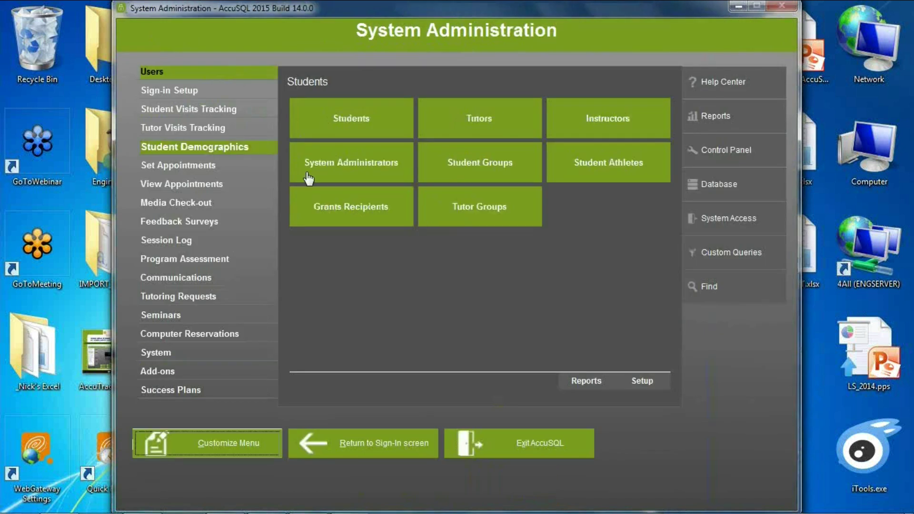
Open Sign-in Setup registration and choose the Math Lab course under Math Classes
click(209, 95)
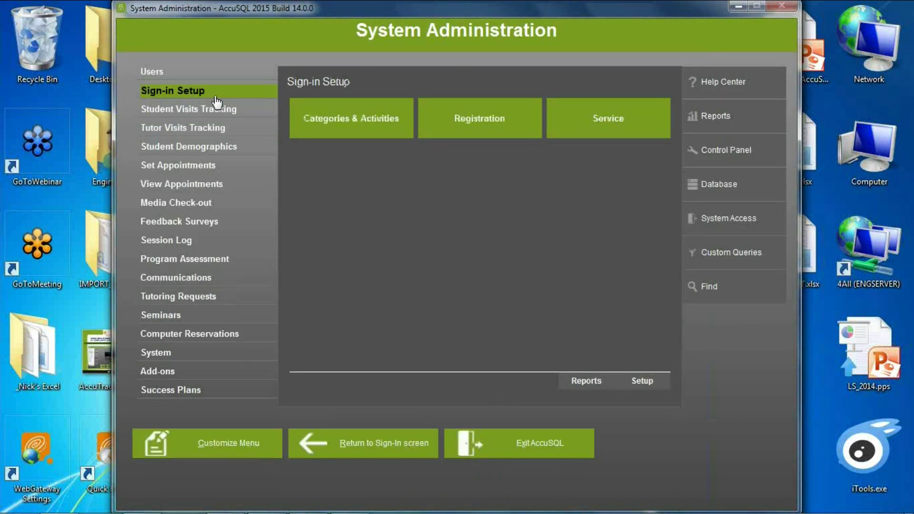
click(450, 115)
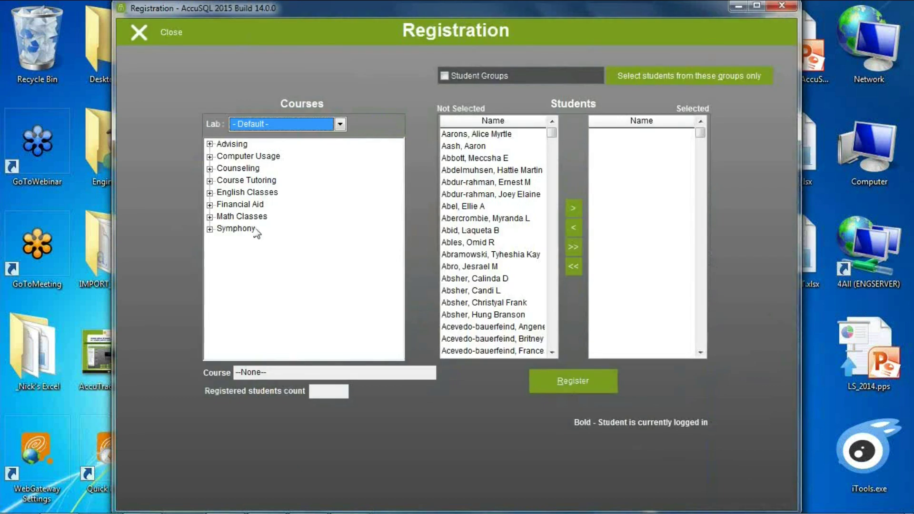
click(210, 216)
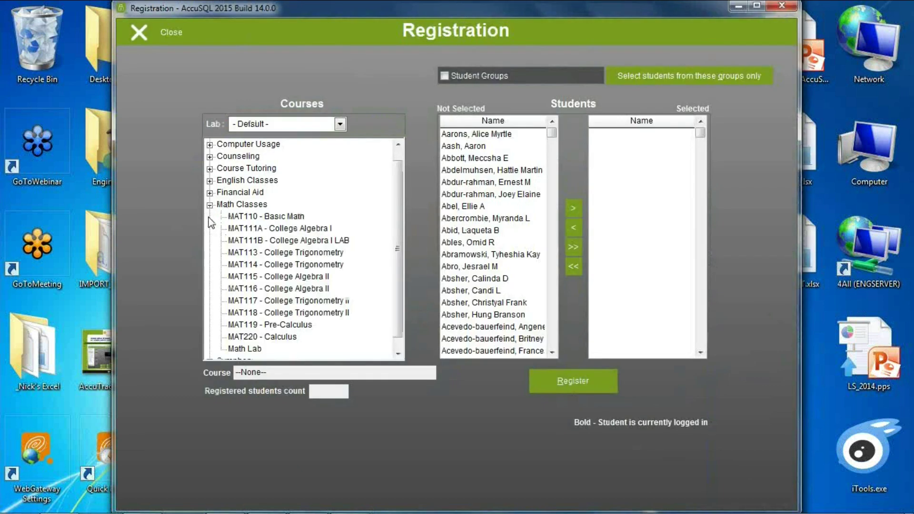
click(243, 349)
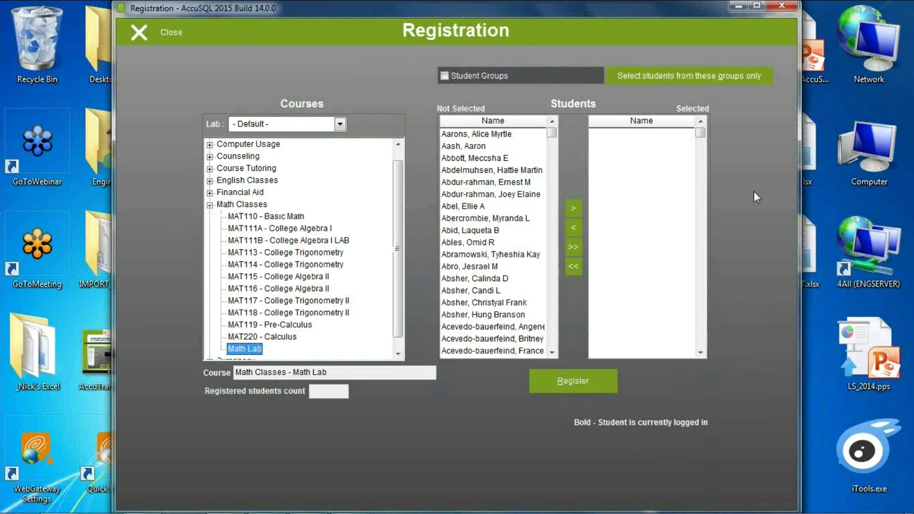
Filter the registration student list by the Ext Math Help student group
click(460, 74)
click(566, 76)
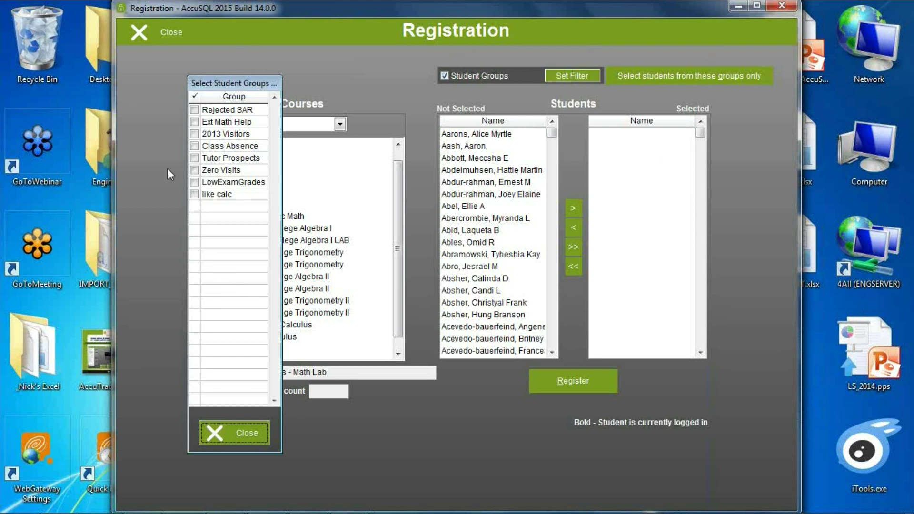
click(194, 122)
click(213, 437)
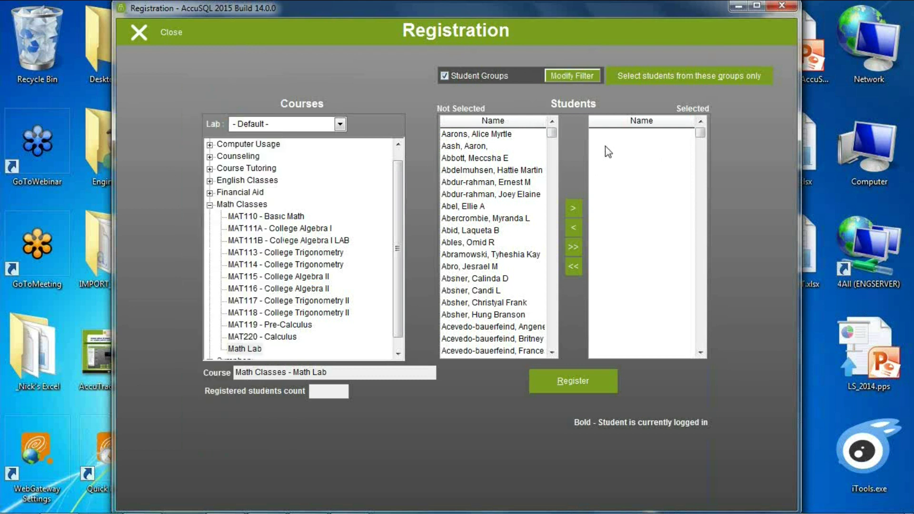
click(562, 75)
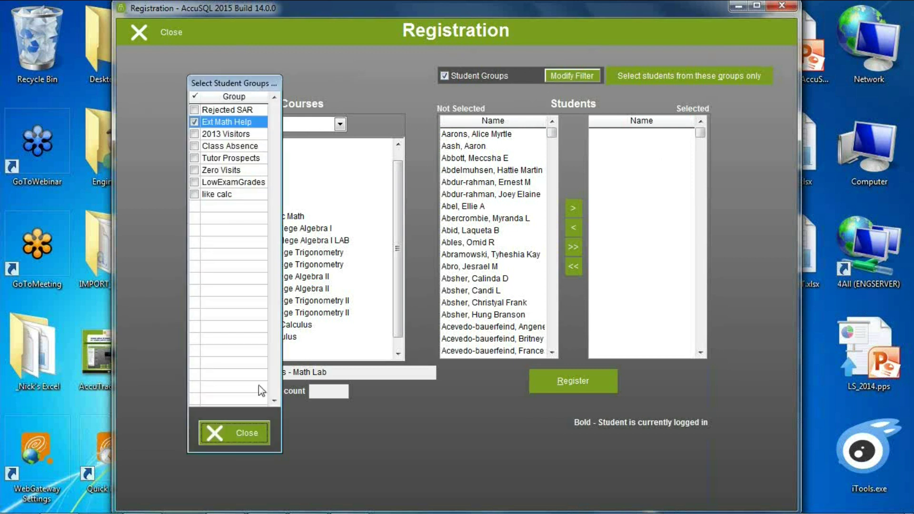
click(236, 434)
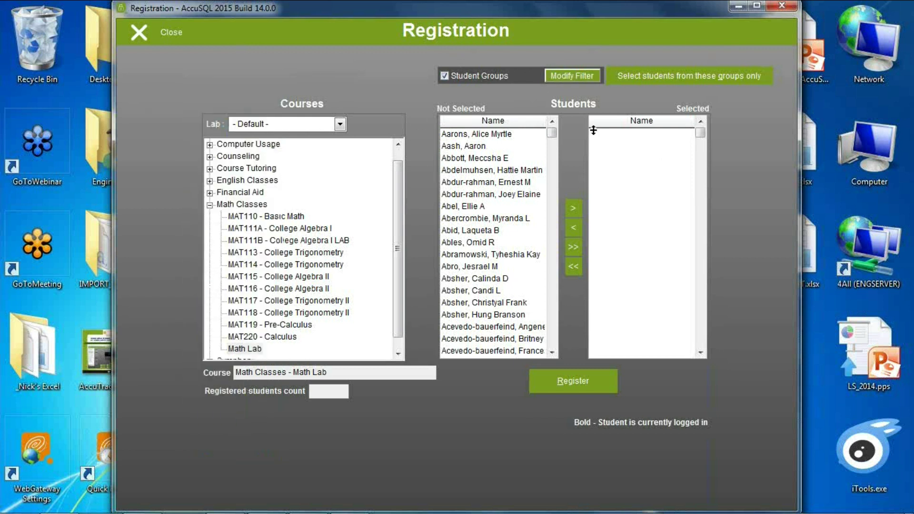
Move the Ext Math Help group's students into Math Lab's selected list
click(711, 81)
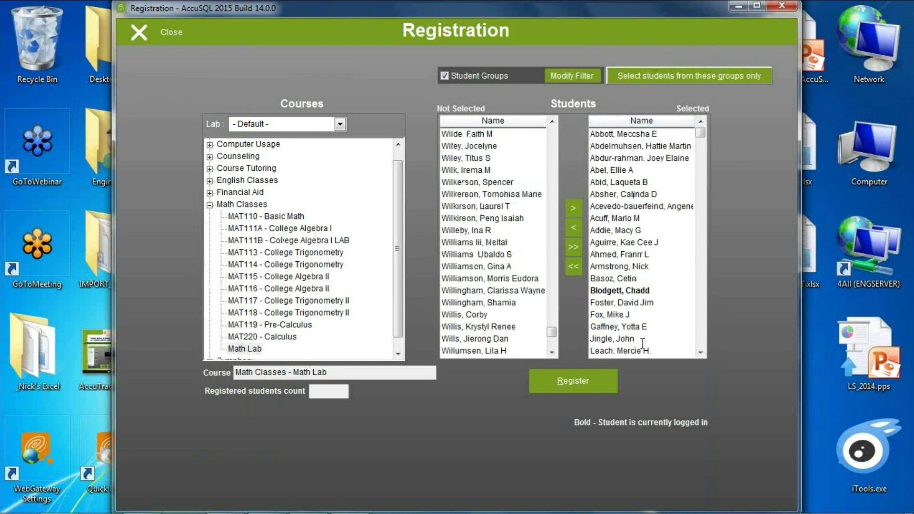
click(577, 77)
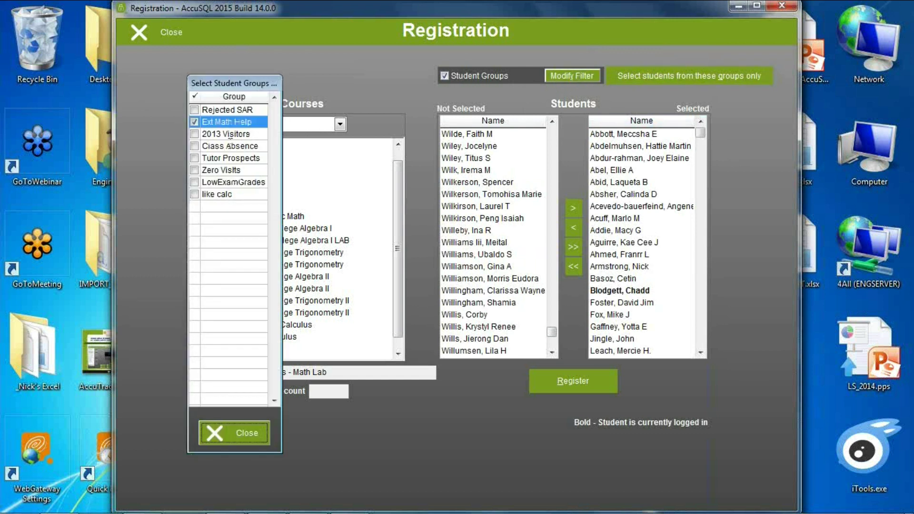
click(244, 434)
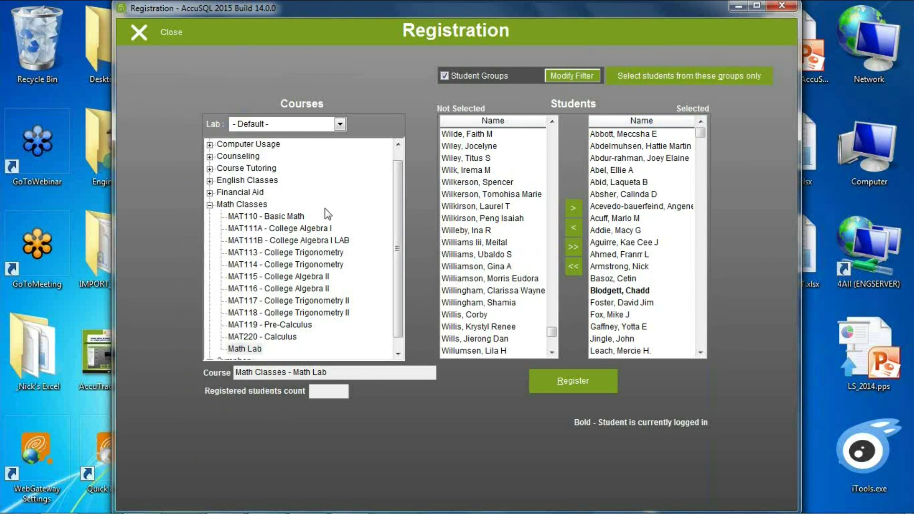
click(246, 349)
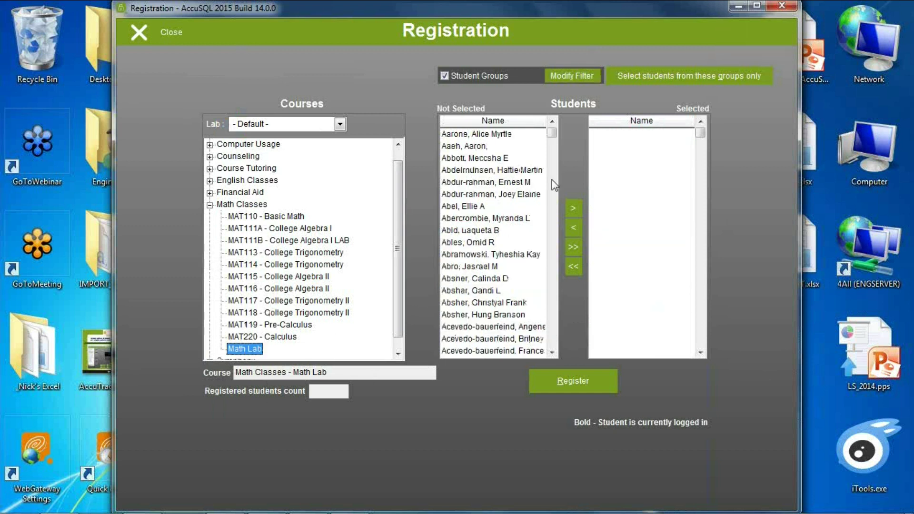
click(651, 78)
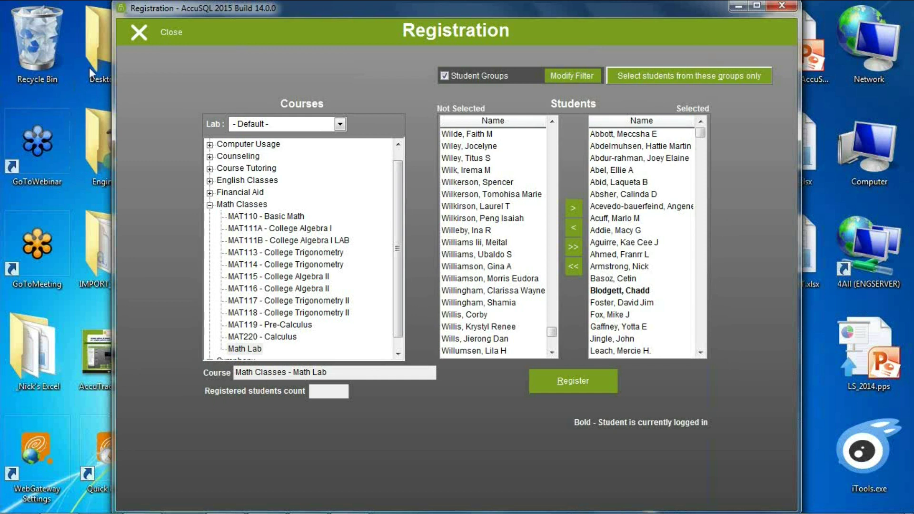
Close registration and bring up the Seminars list
click(151, 32)
click(188, 315)
click(351, 118)
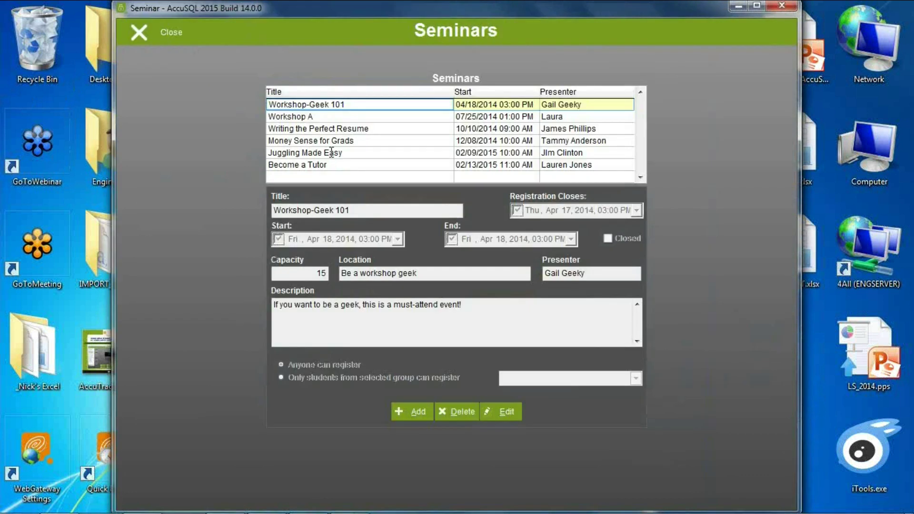
click(497, 414)
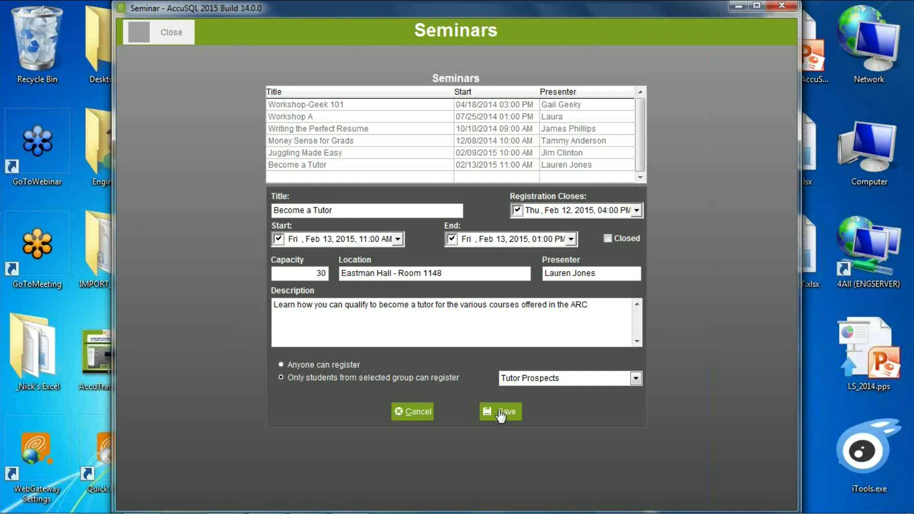
click(412, 420)
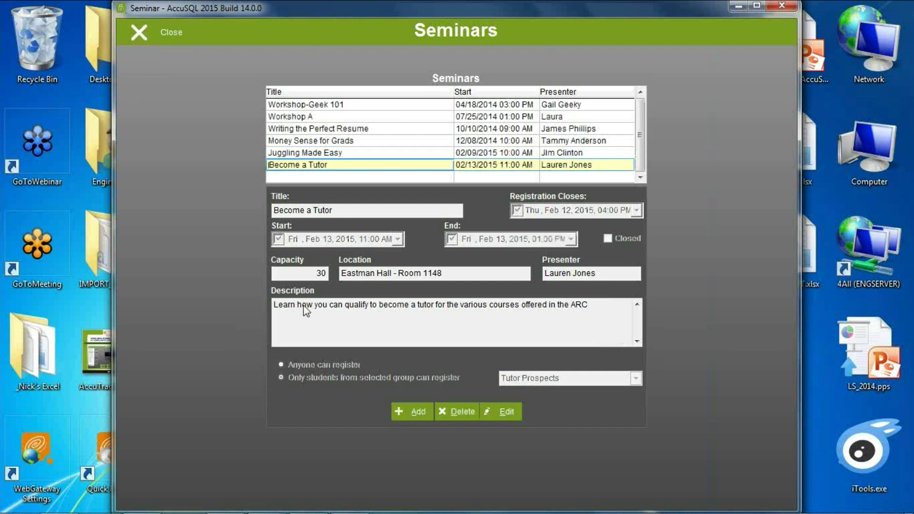
click(149, 34)
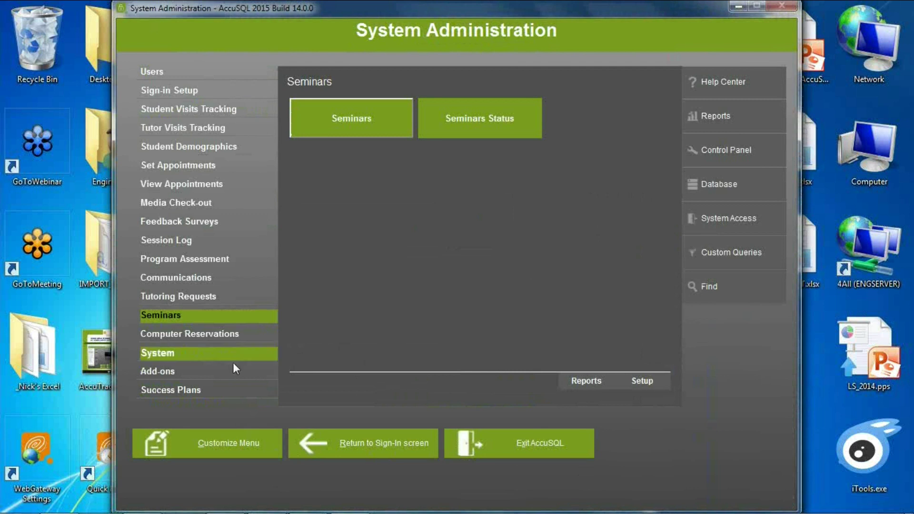
In System > Local Lab ID, change this station to '- All -', save, confirm, and close
click(205, 355)
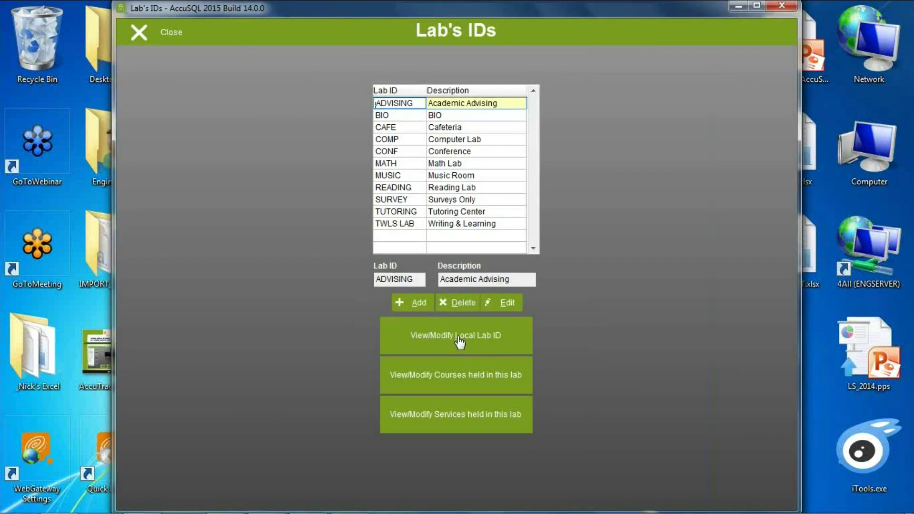
click(459, 336)
key(Home)
click(487, 293)
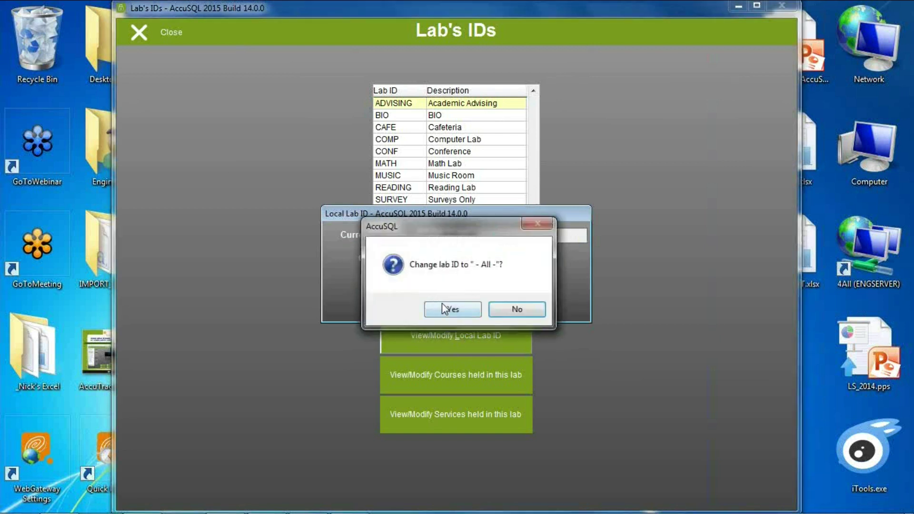
click(453, 308)
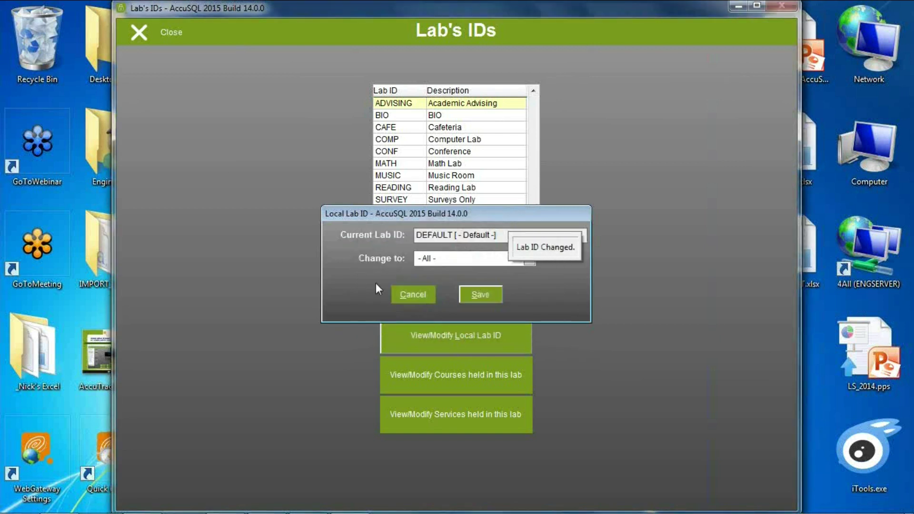
click(156, 33)
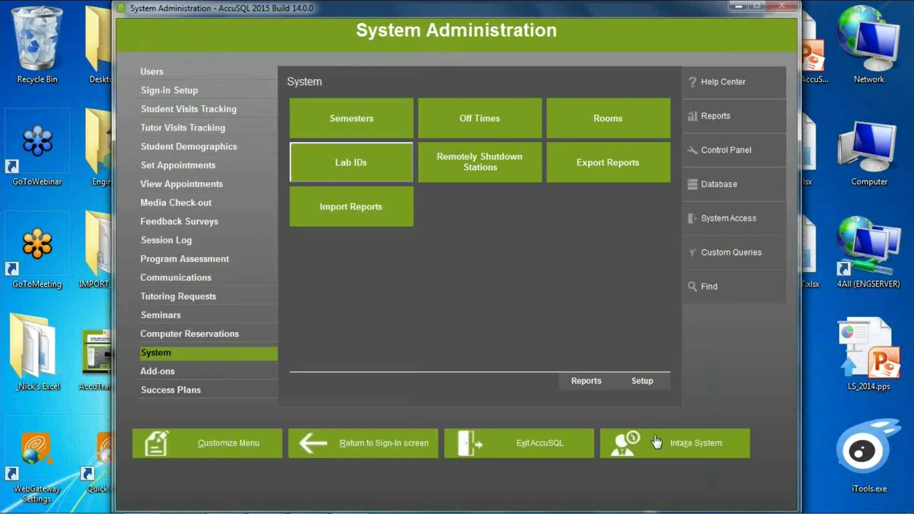
Go back to the Welcome to AccuSQL screen and launch the Intake System queue
click(385, 443)
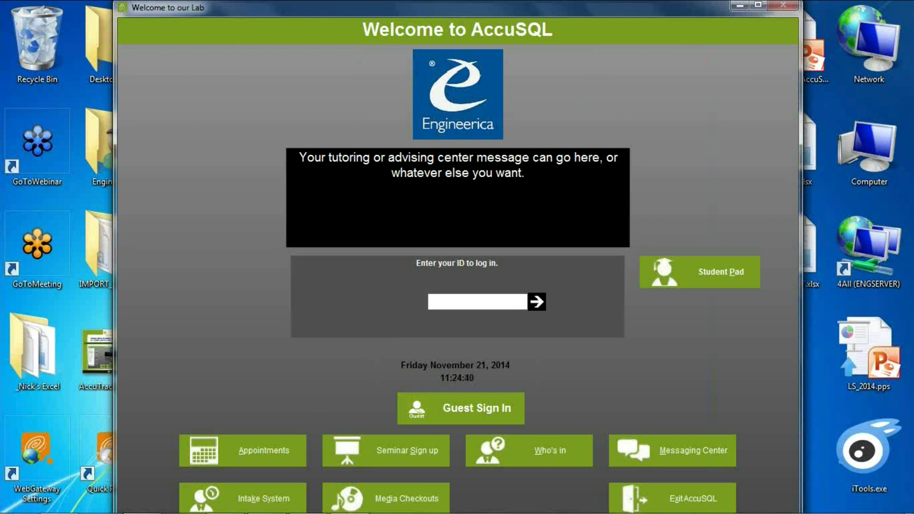
mouse_move(195, 512)
click(248, 498)
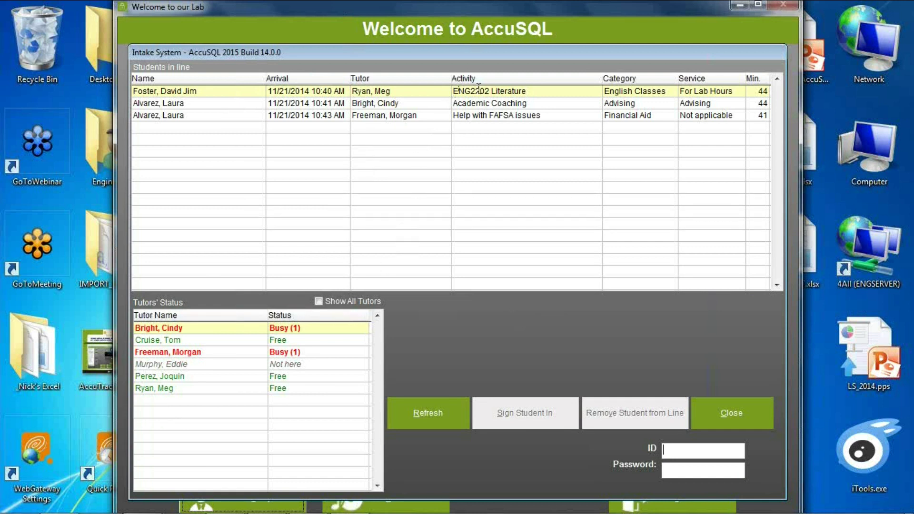
click(557, 91)
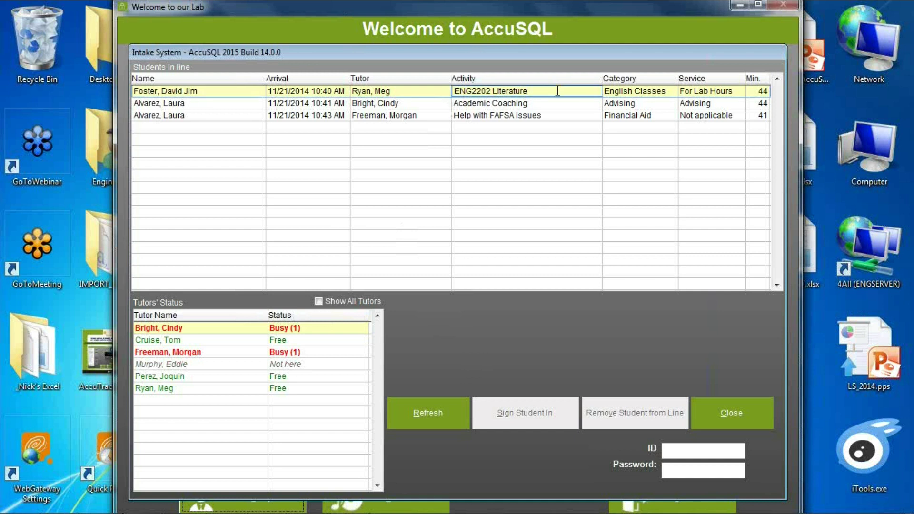
click(319, 303)
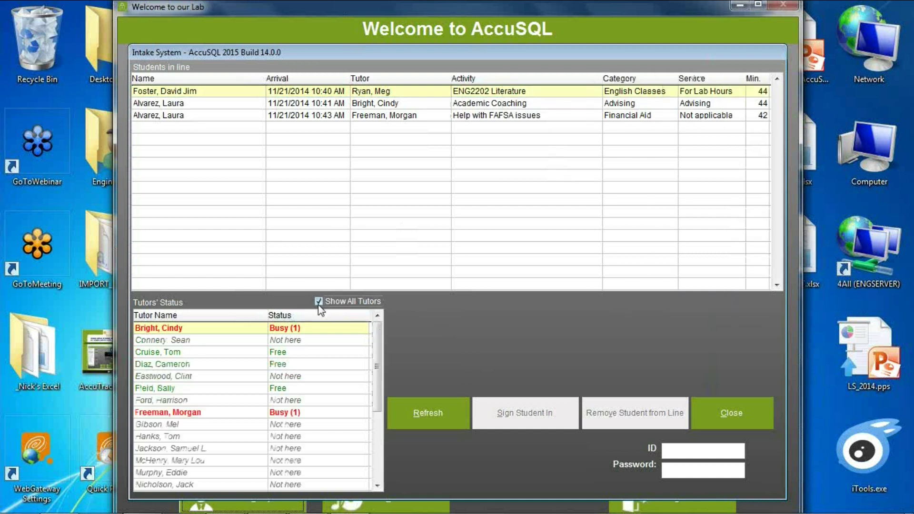
scroll(262, 370, down, 5)
scroll(262, 370, up, 4)
click(404, 103)
click(319, 301)
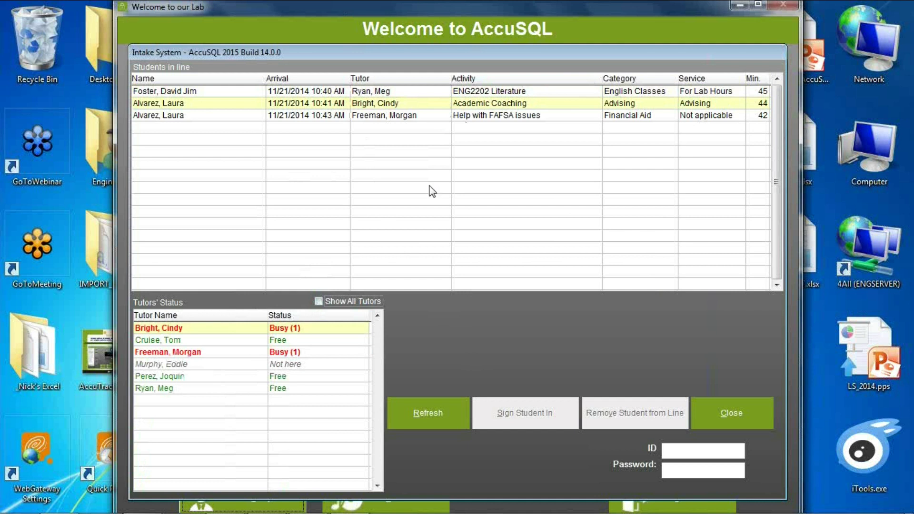
click(495, 115)
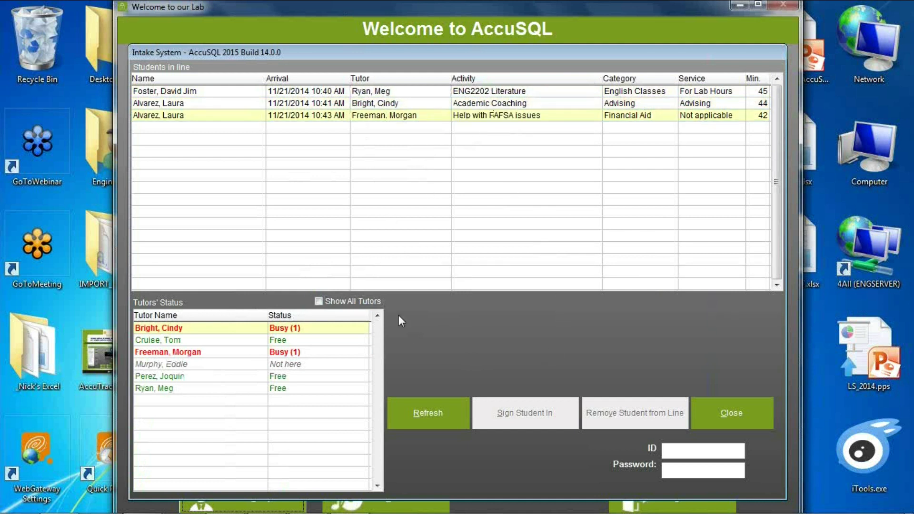
click(319, 300)
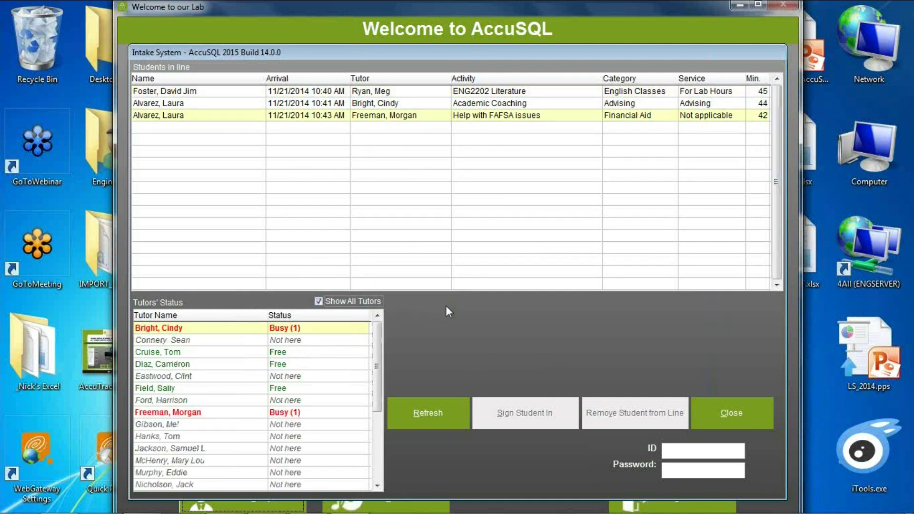
click(319, 301)
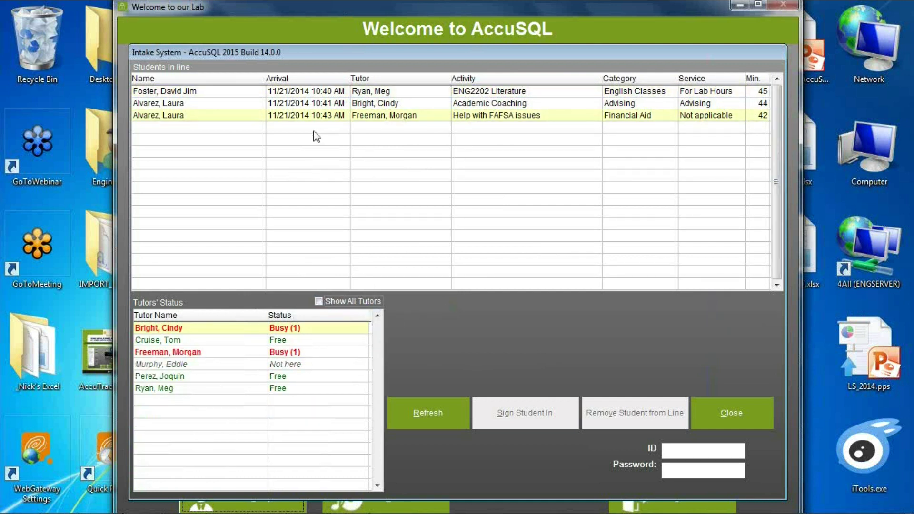
click(392, 104)
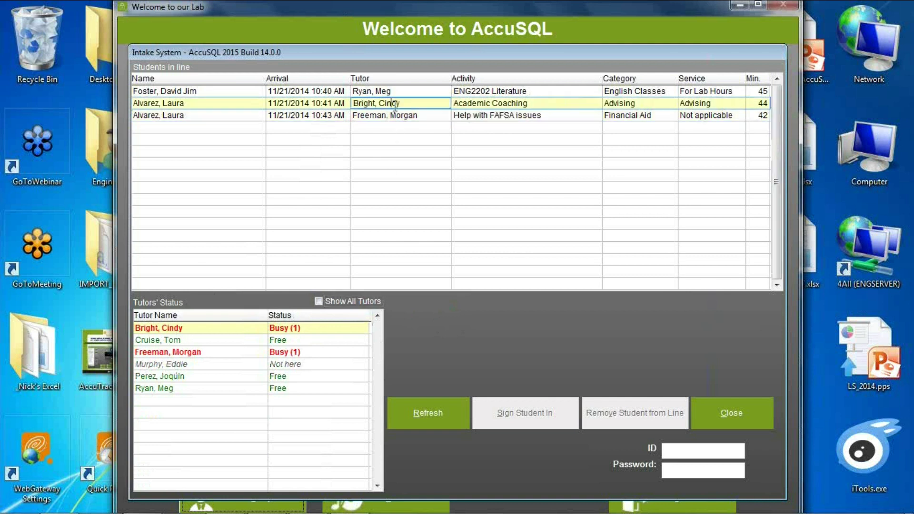
click(726, 413)
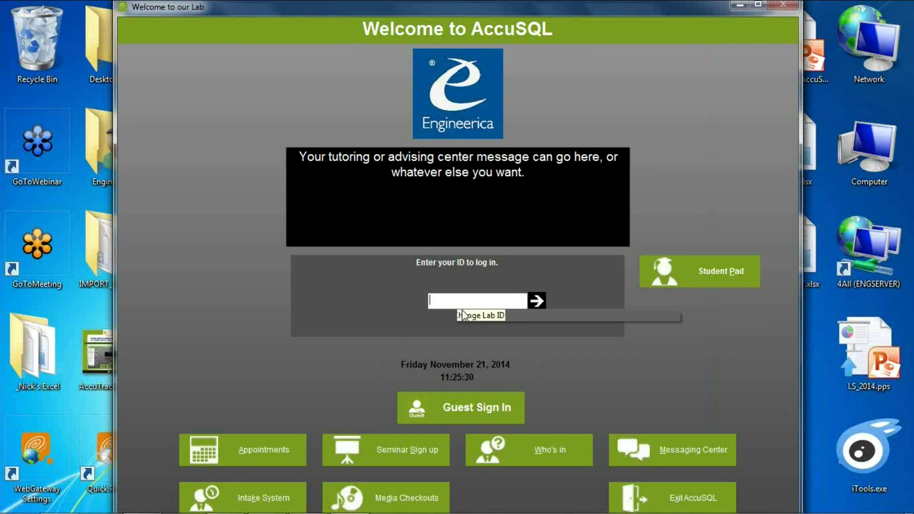
Log in to System Administration with the administrator ID and password
text(111111111)
key(Return)
text(****)
key(Return)
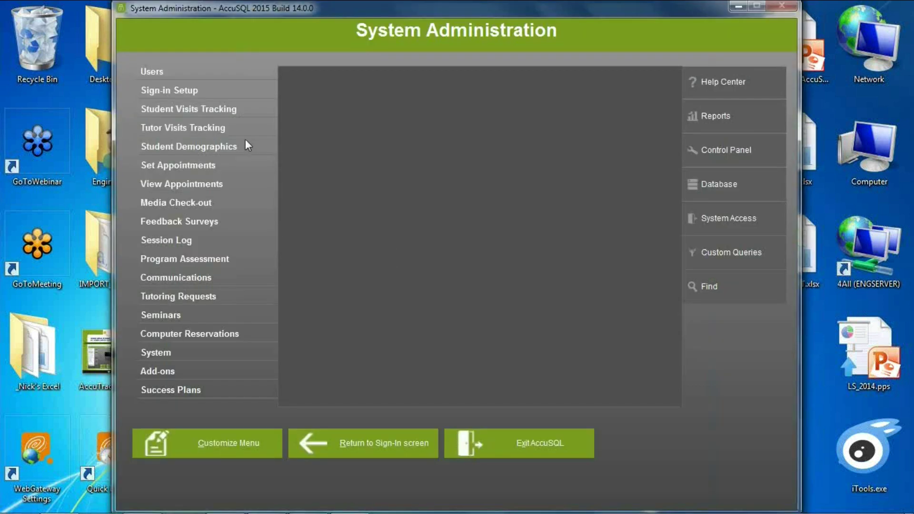
Review the Student Visits Tracking setup options, then close them
click(234, 112)
click(644, 382)
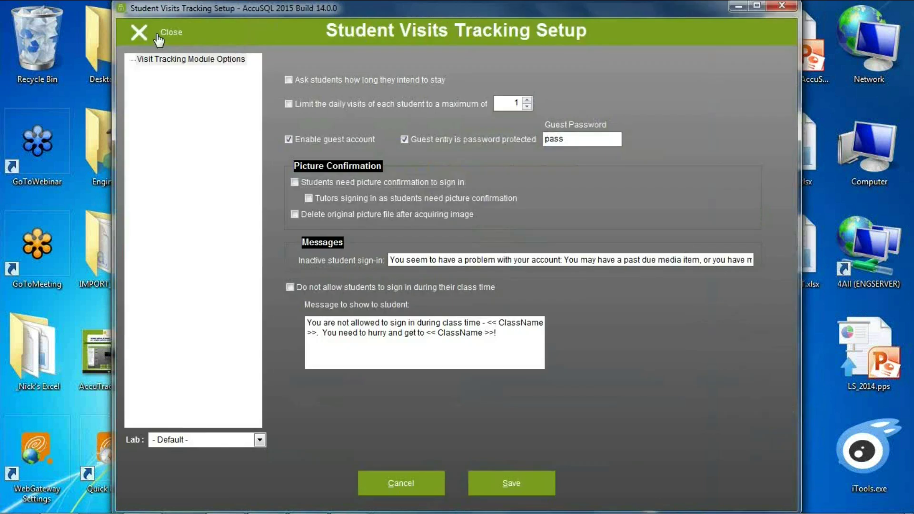
click(155, 33)
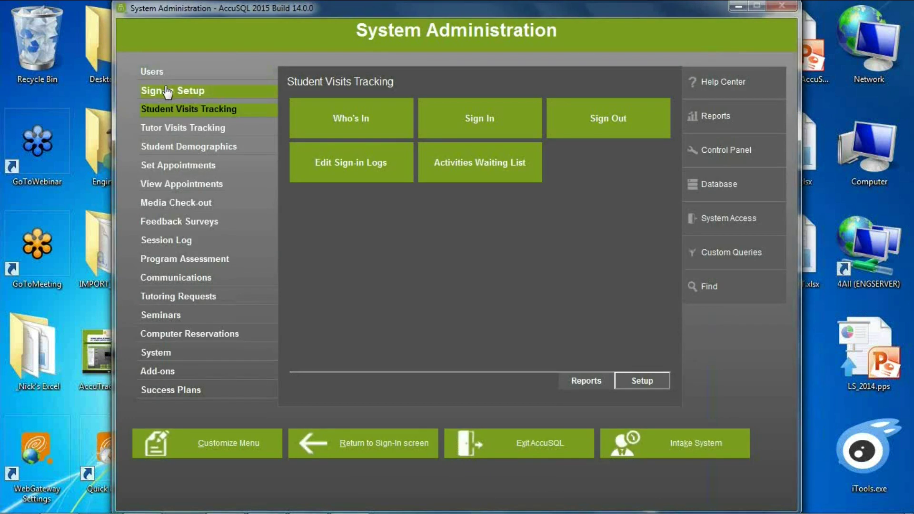
Check Sign-in Setup's Waiting Options, close, and return to Student Visits Tracking
click(170, 90)
click(639, 381)
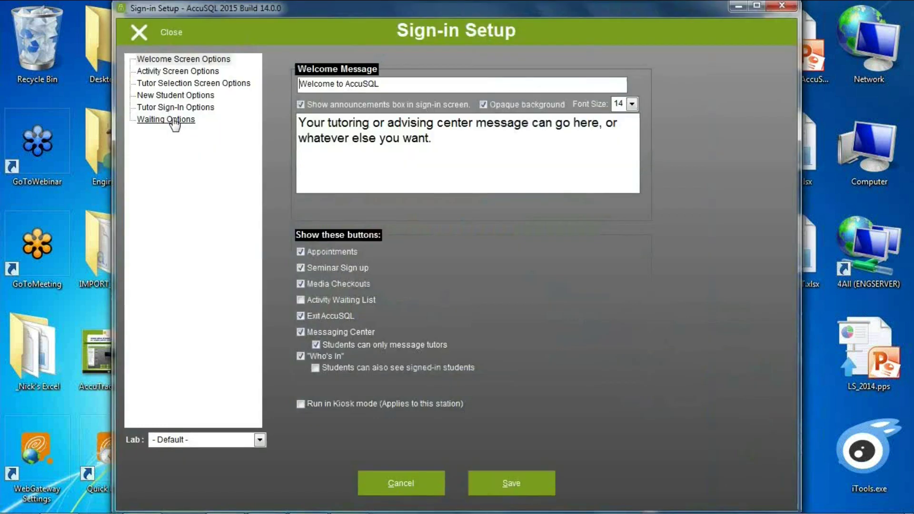
click(166, 119)
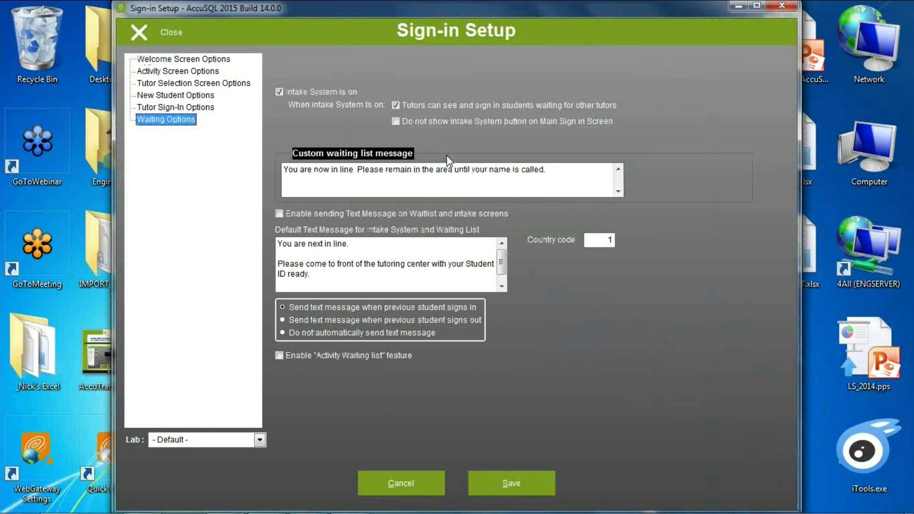
click(141, 34)
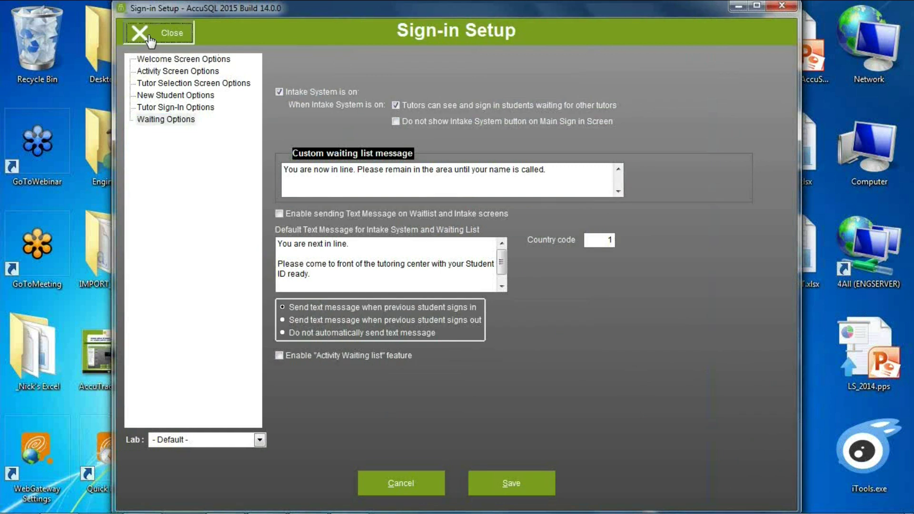
click(204, 114)
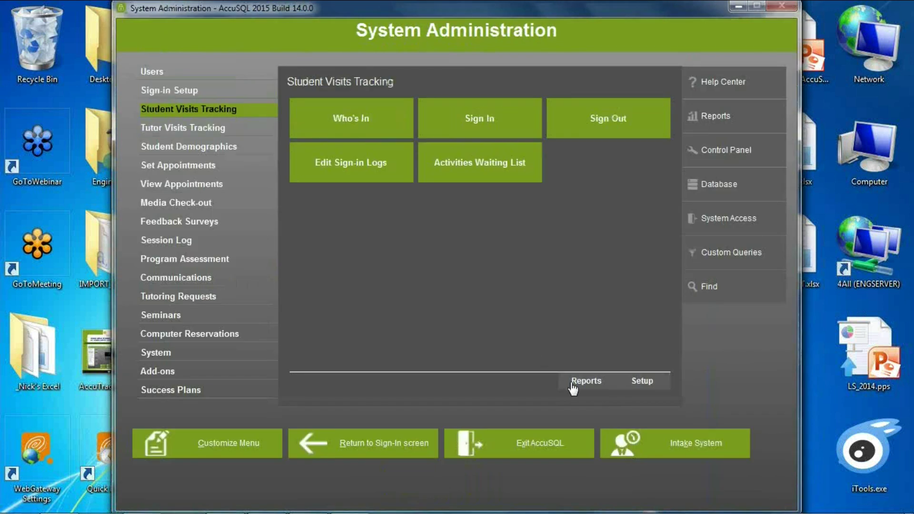
click(577, 379)
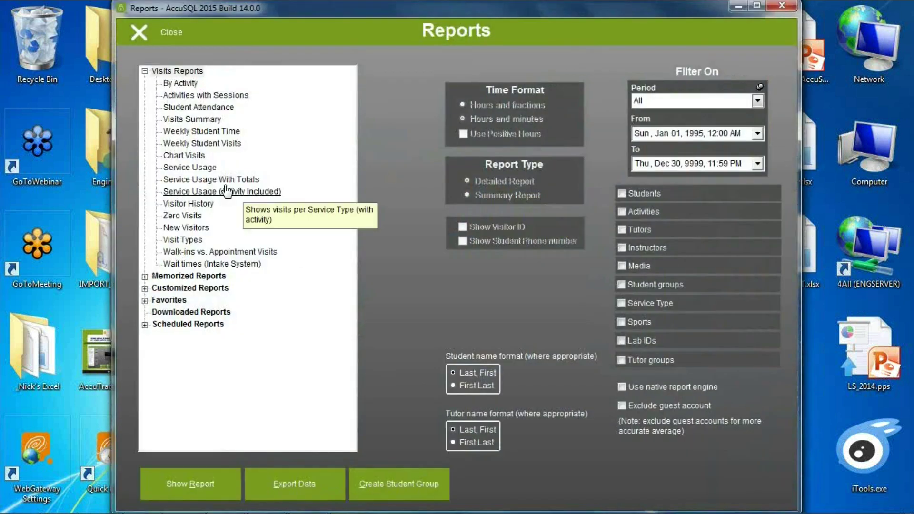
click(193, 111)
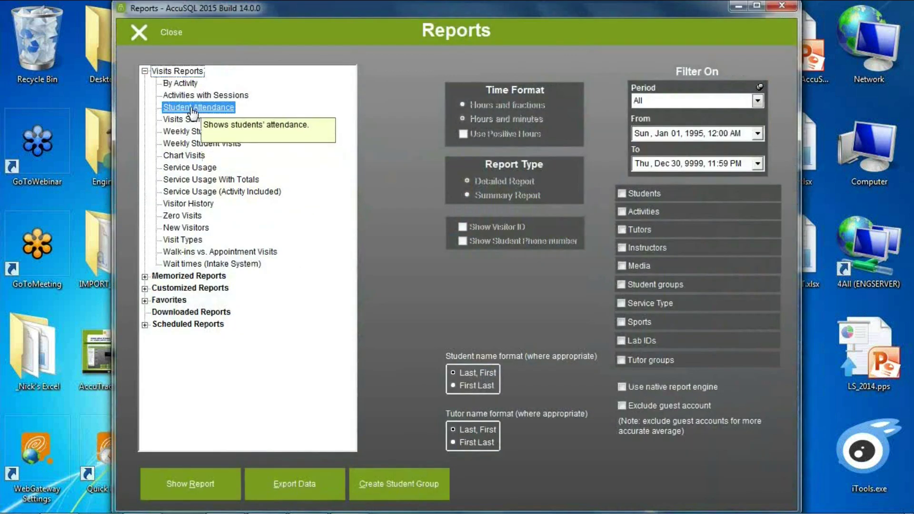
click(212, 488)
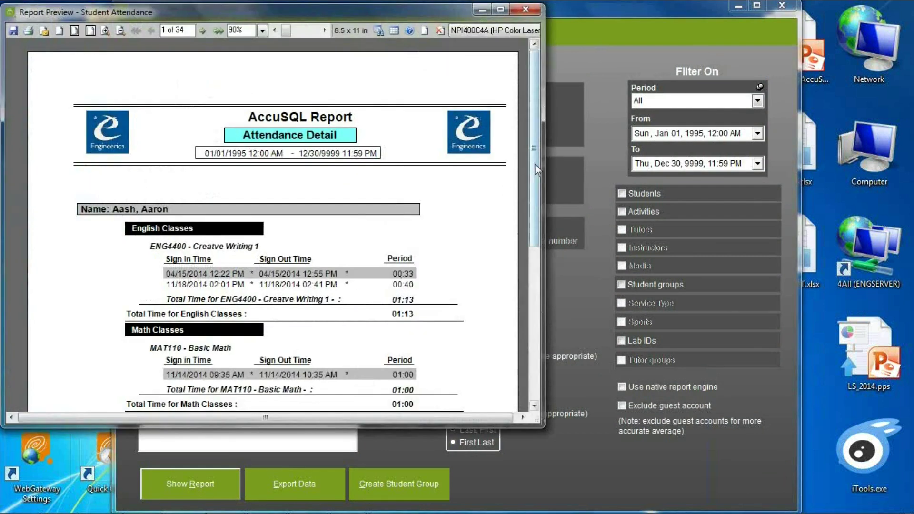
scroll(539, 179, down, 1)
drag(539, 179, 533, 200)
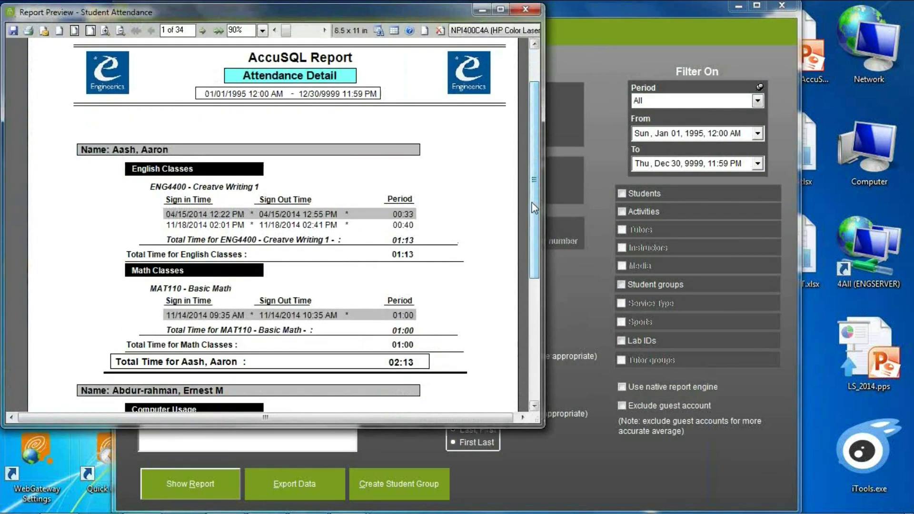
click(526, 9)
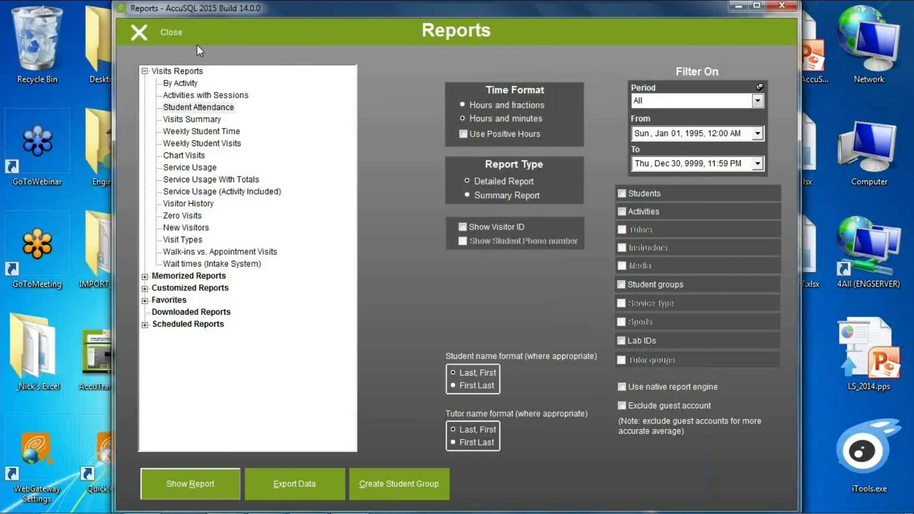
click(171, 32)
click(167, 240)
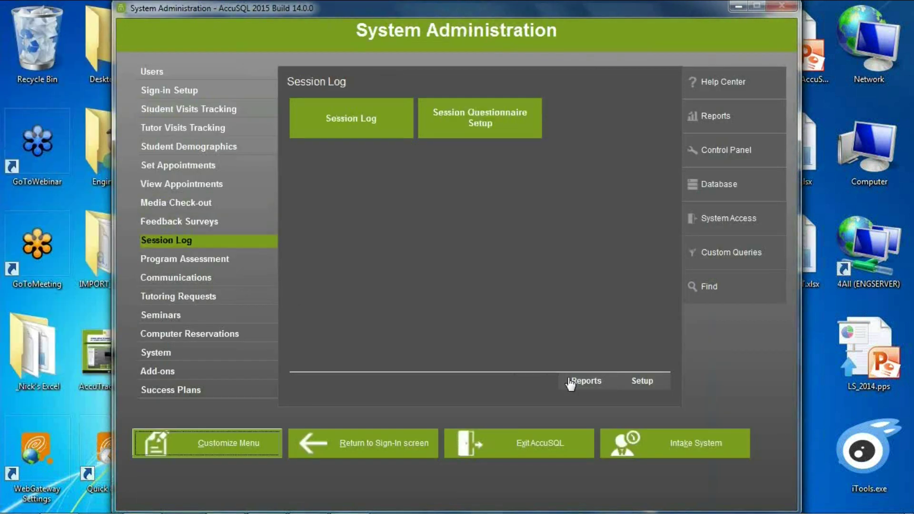
click(562, 380)
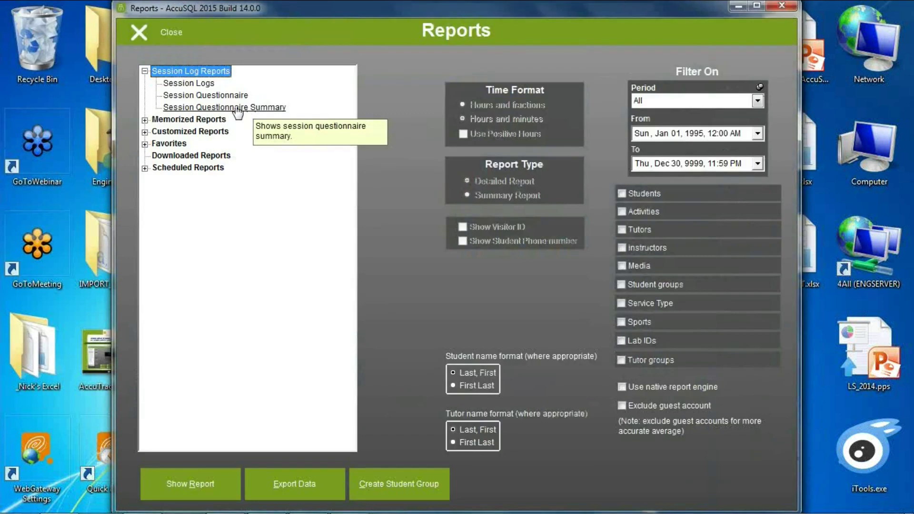
click(200, 83)
click(214, 482)
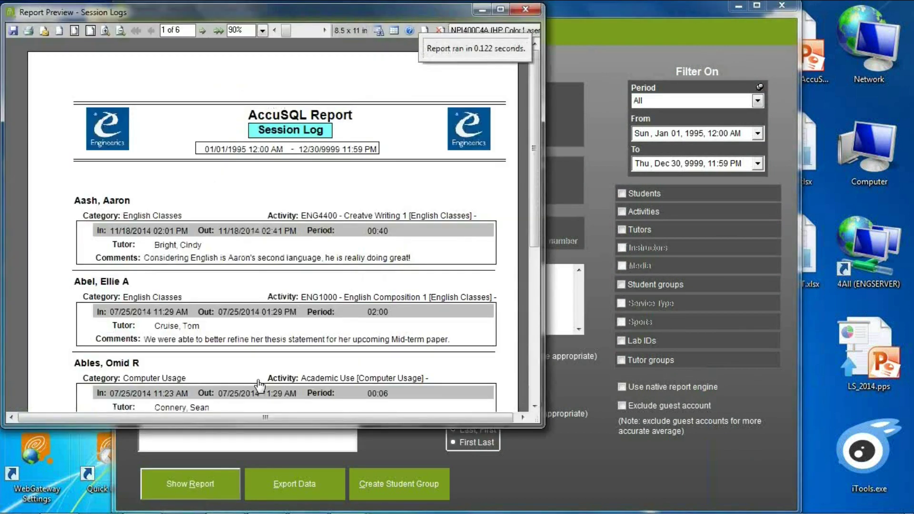
mouse_move(534, 137)
mouse_down()
mouse_move(534, 154)
mouse_move(528, 151)
mouse_up()
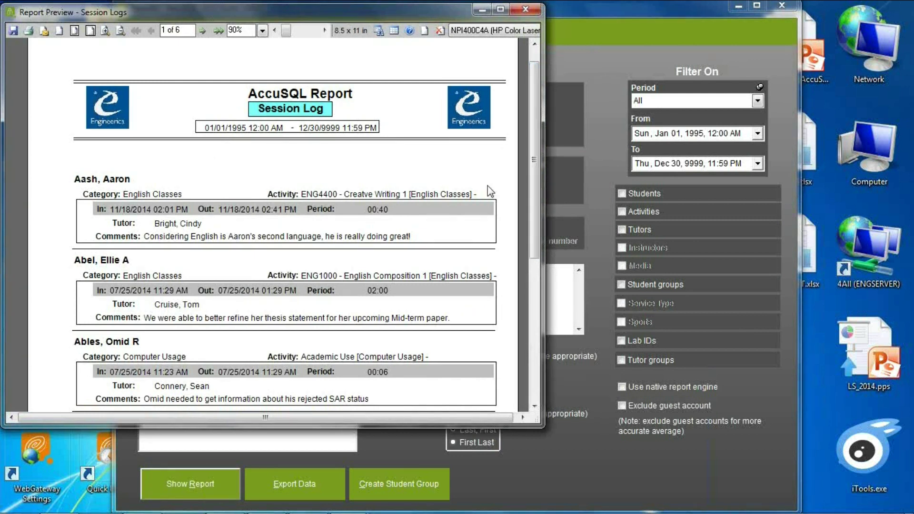
click(526, 9)
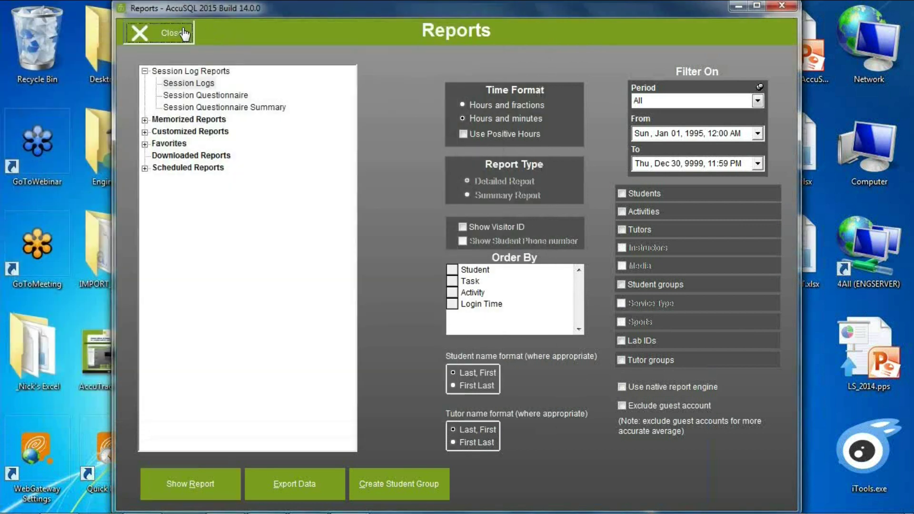
click(184, 34)
click(220, 110)
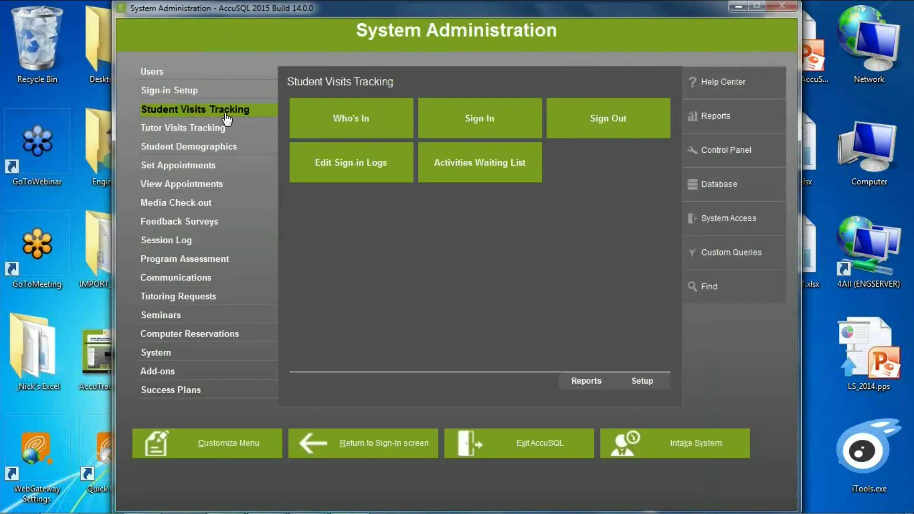
click(586, 380)
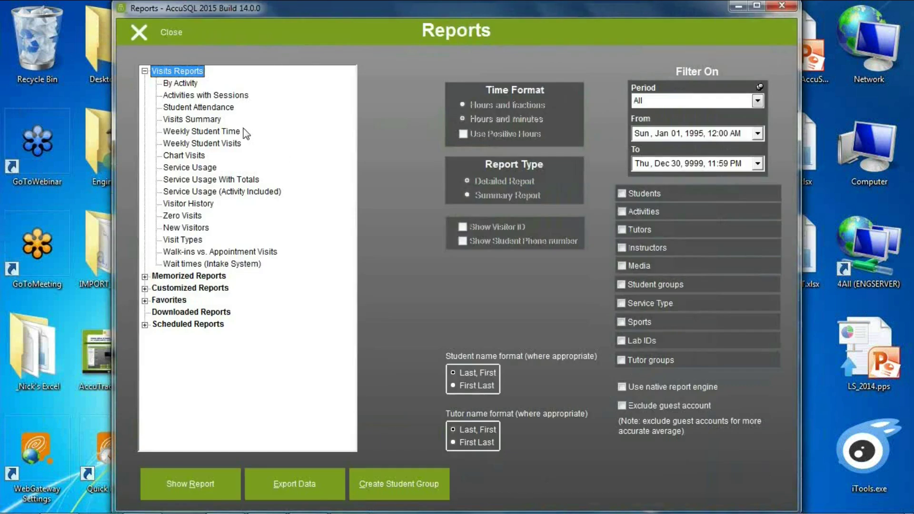
click(205, 96)
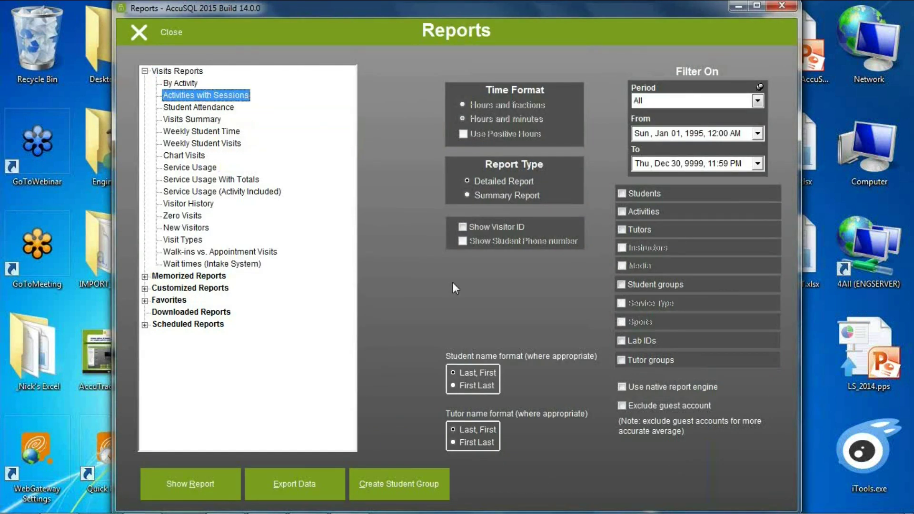
click(174, 479)
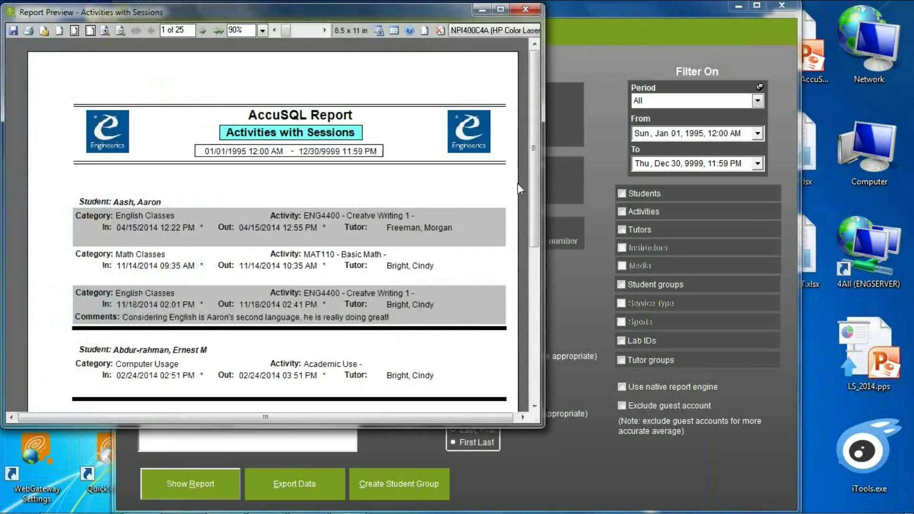
scroll(535, 205, down, 2)
drag(536, 199, 534, 207)
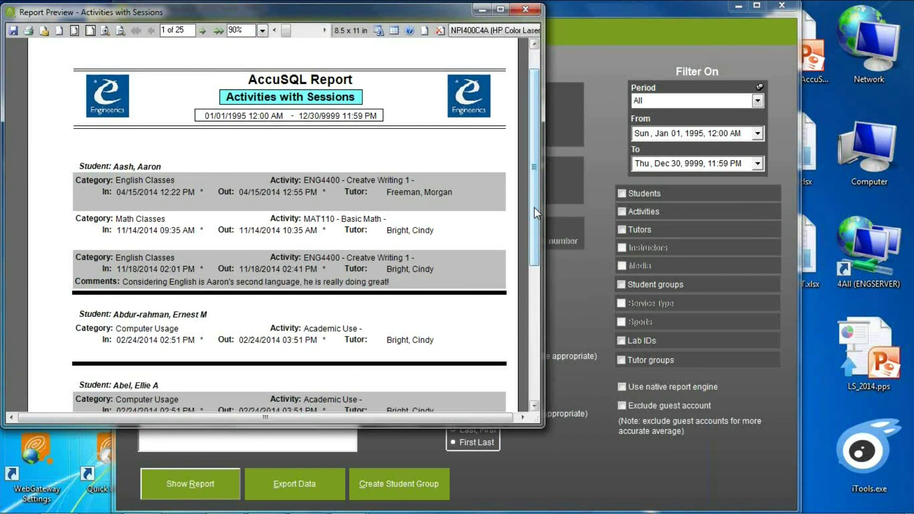
click(526, 9)
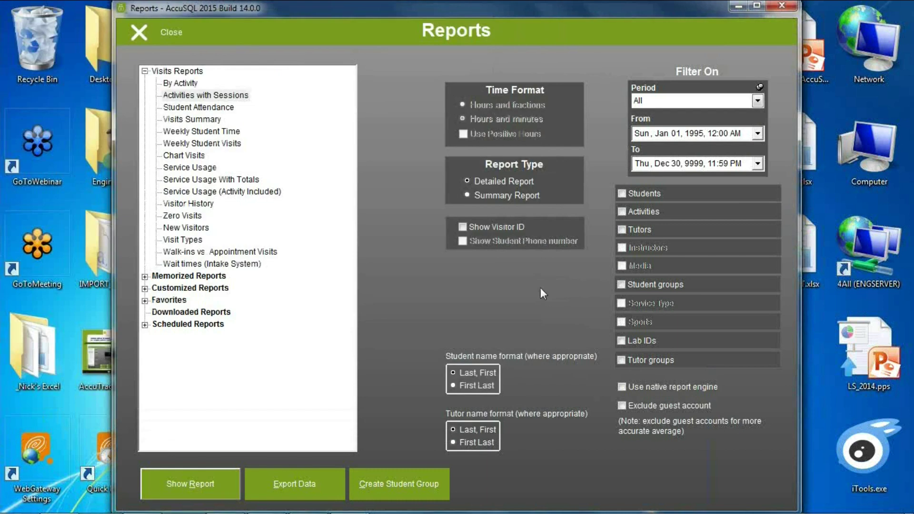
click(180, 31)
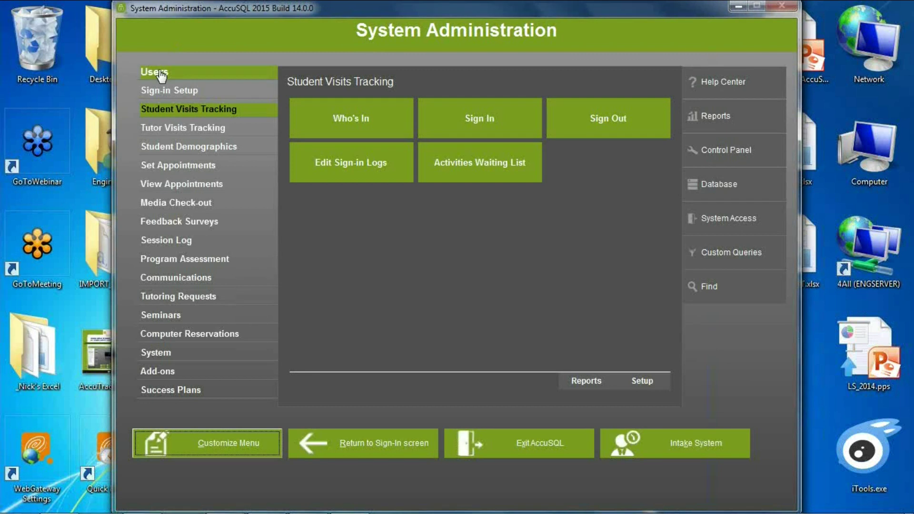
click(180, 90)
click(184, 74)
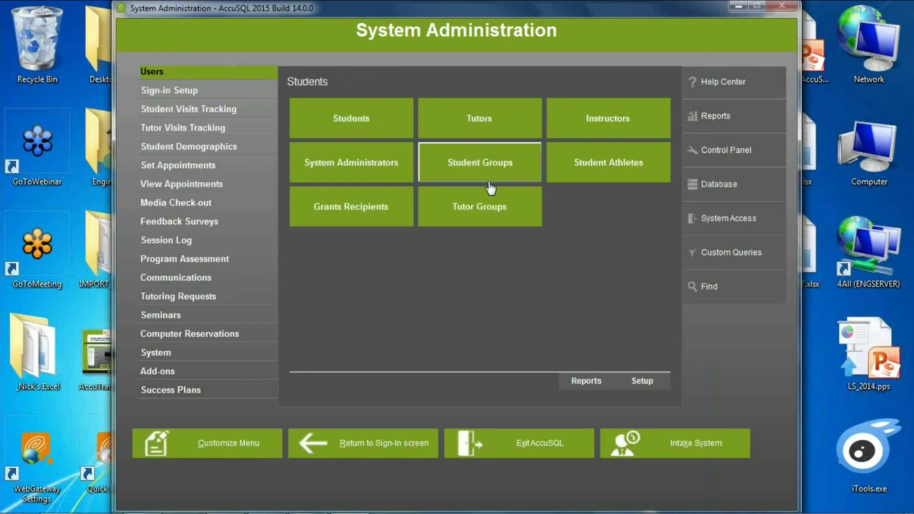
click(215, 110)
click(512, 124)
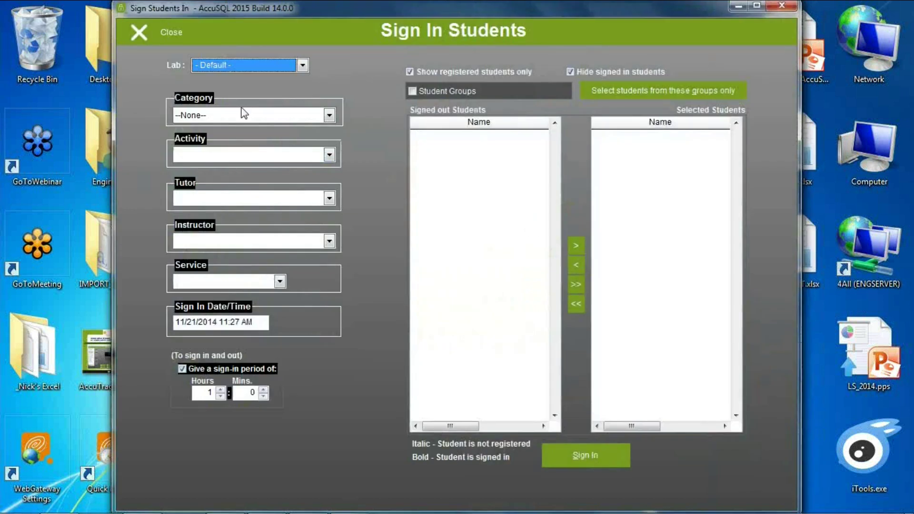
click(244, 115)
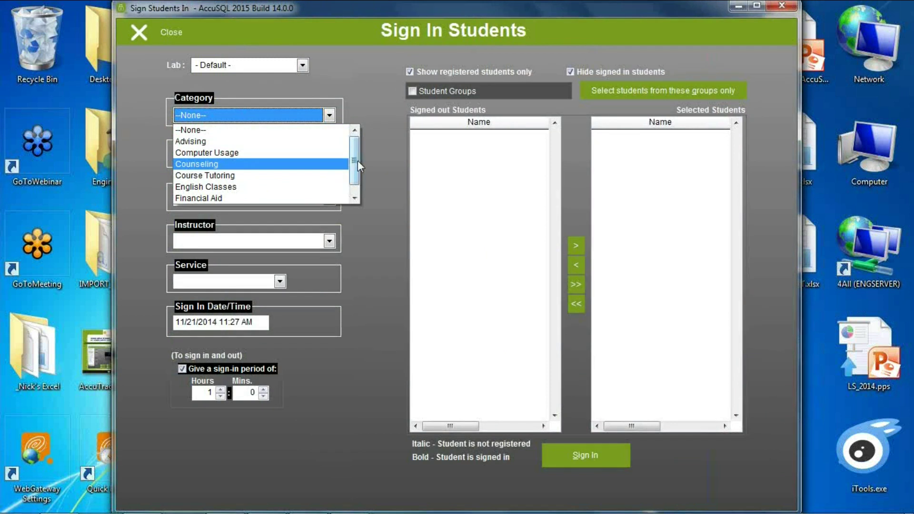
click(355, 198)
click(244, 199)
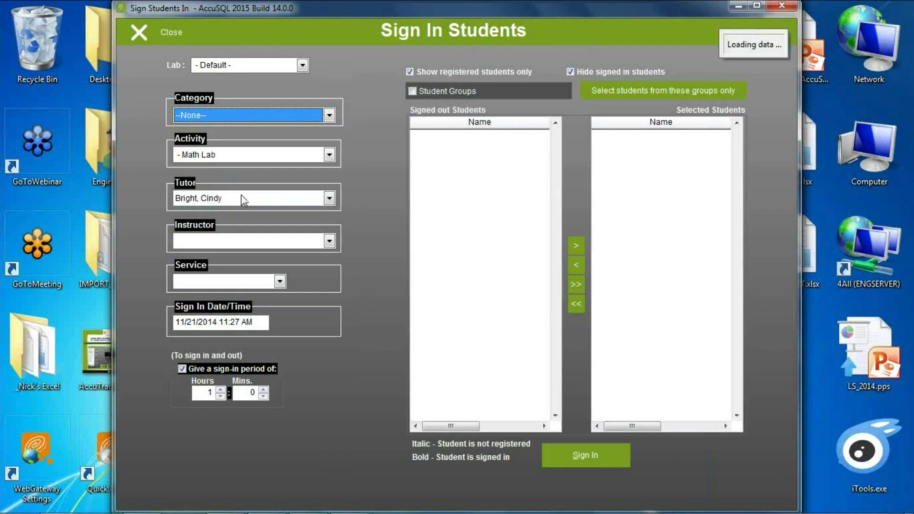
click(264, 160)
scroll(285, 204, down, 2)
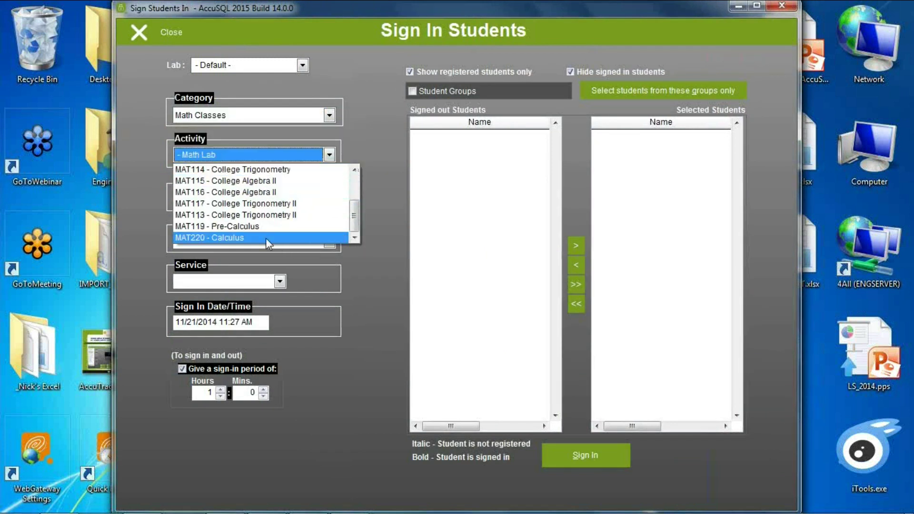
drag(355, 209, 354, 181)
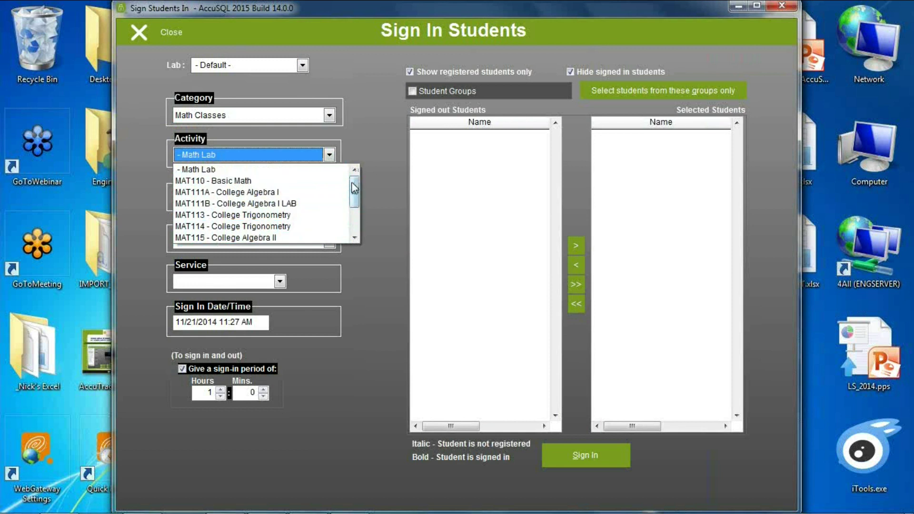
click(235, 169)
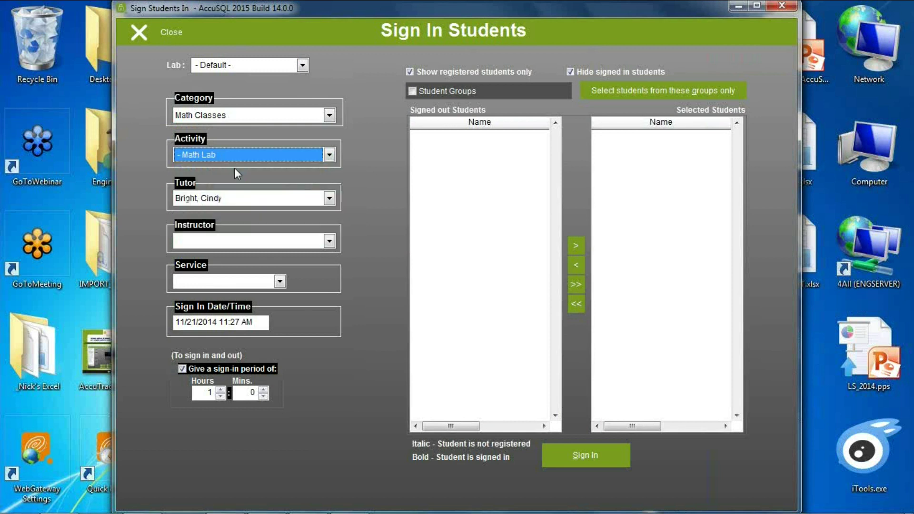
click(449, 70)
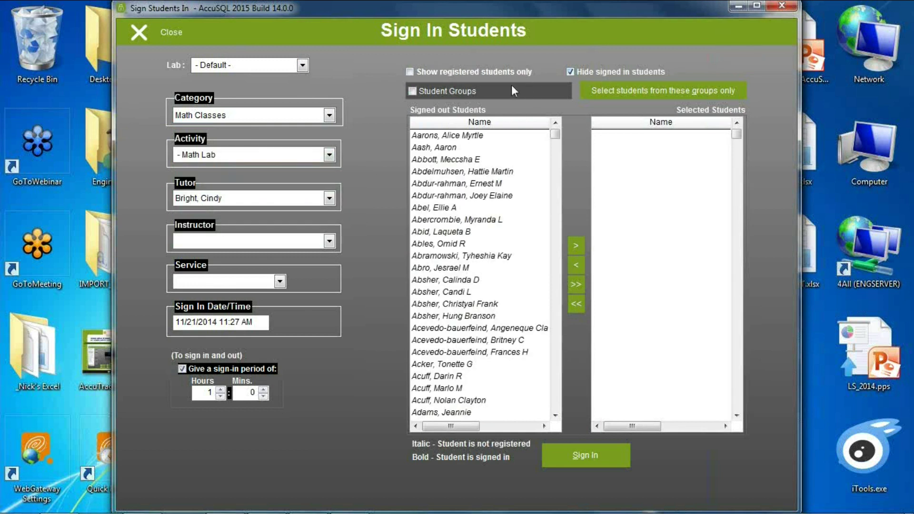
click(412, 90)
click(540, 91)
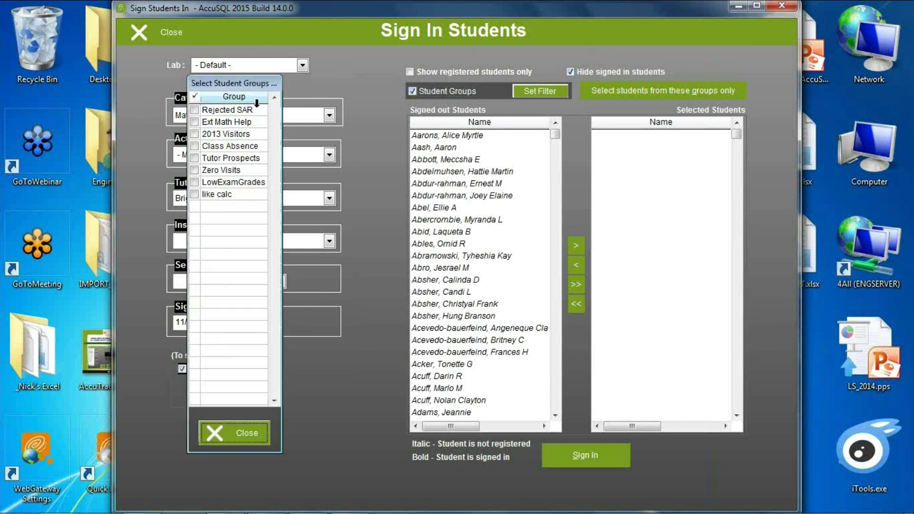
click(194, 194)
click(245, 433)
click(624, 92)
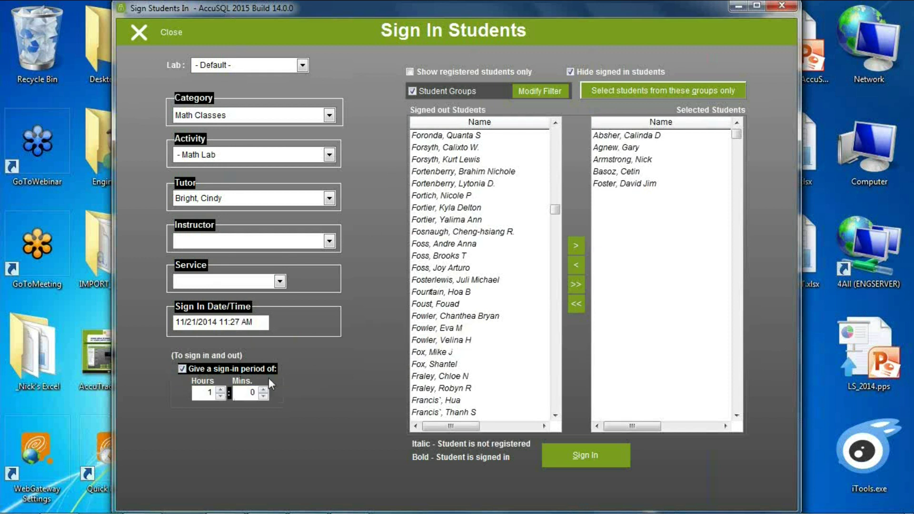
click(182, 369)
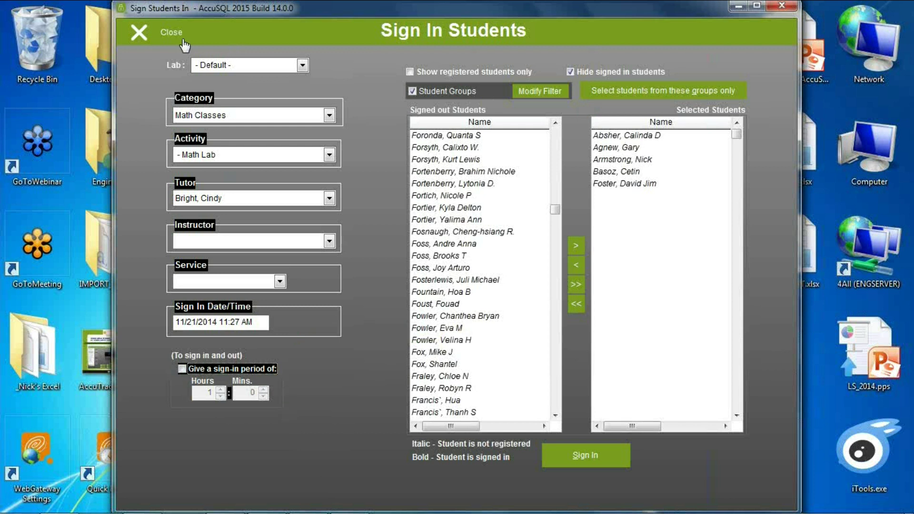
click(168, 32)
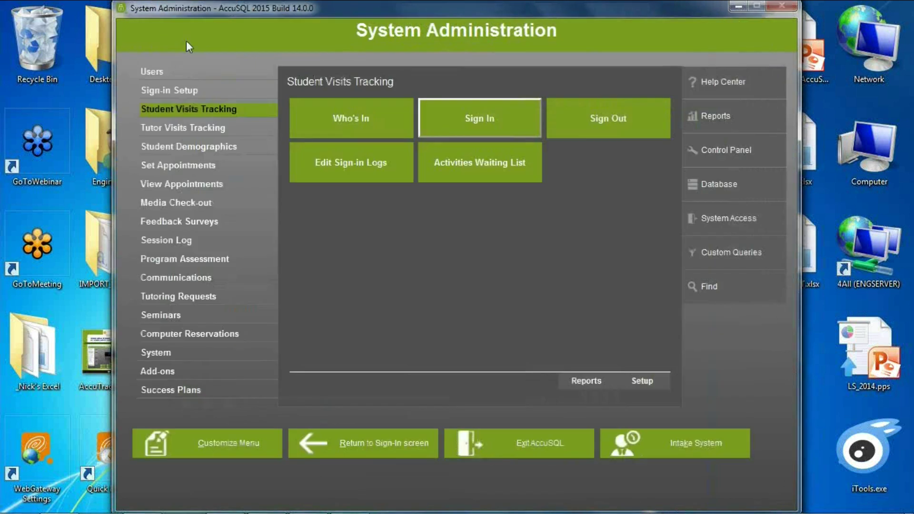
click(582, 380)
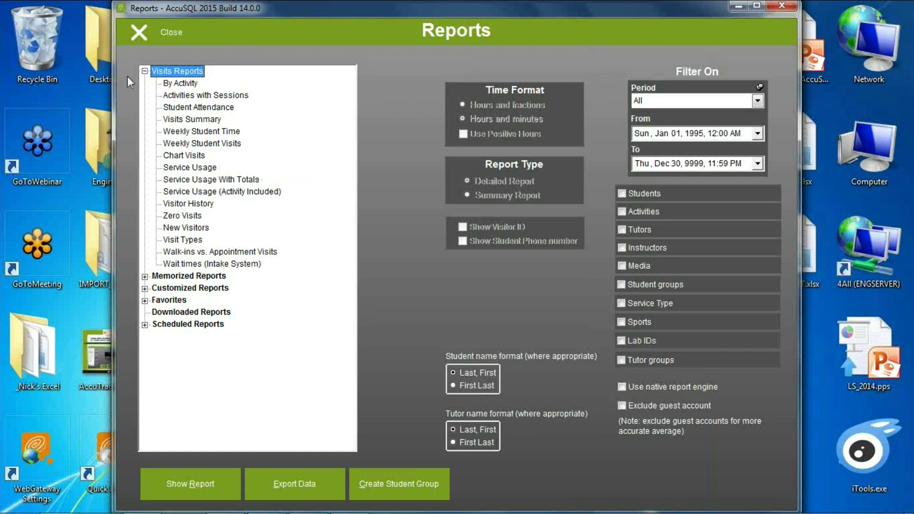
click(157, 33)
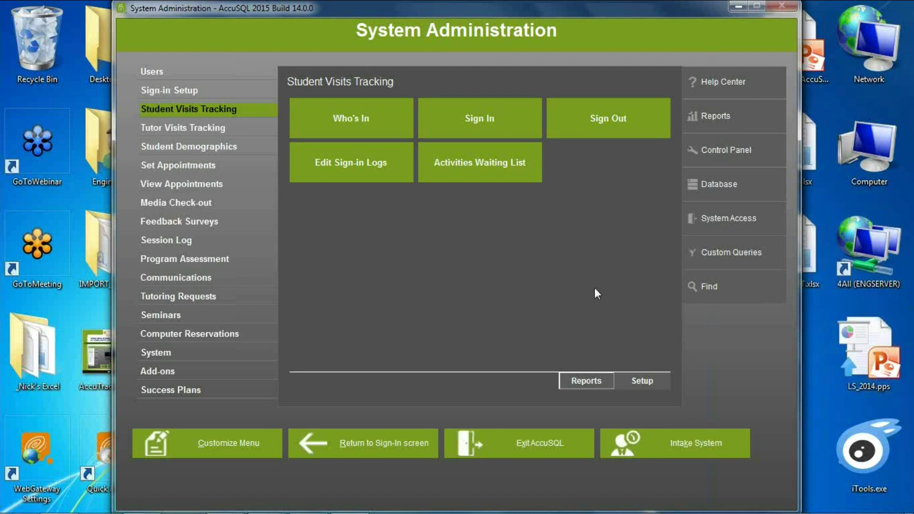
Close the Student Visits Tracking setup and switch to the Sign-in Setup section
click(638, 381)
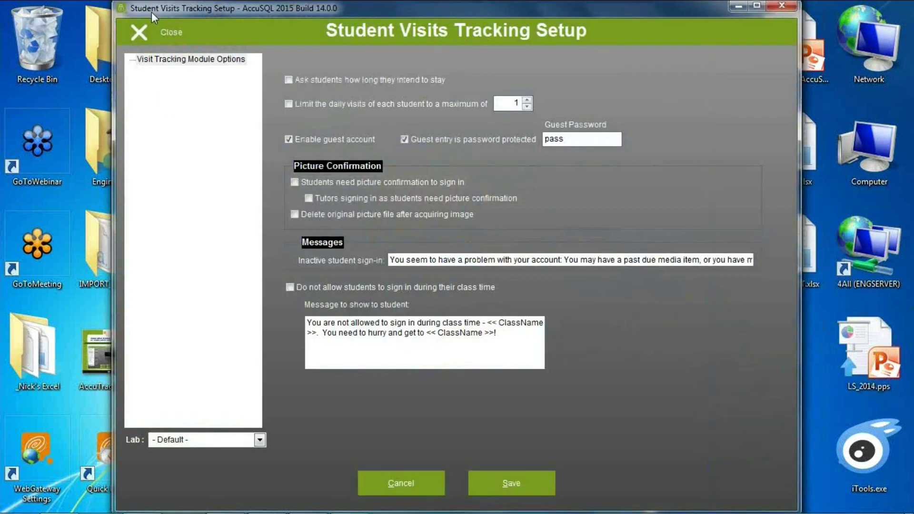
click(157, 35)
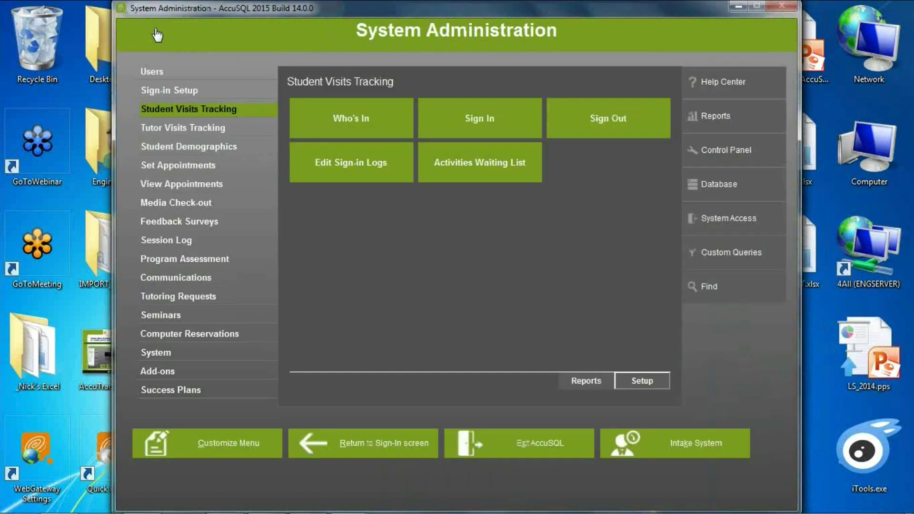
click(195, 91)
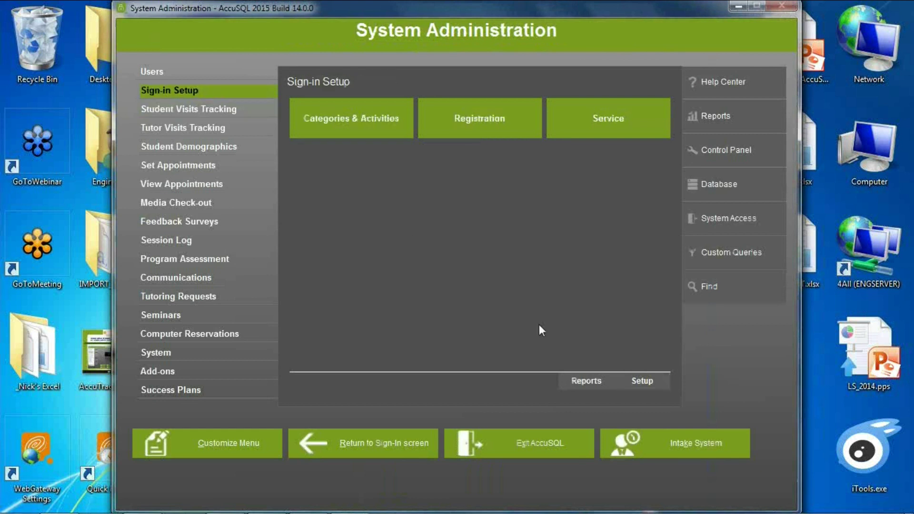
Toggle the auto-register option for signed-in activities in Activity Screen Options, then close
click(639, 381)
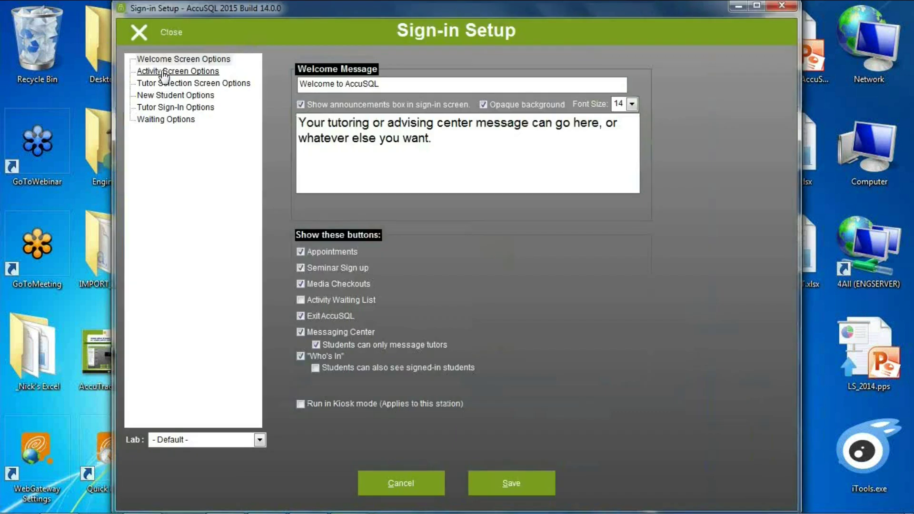
click(165, 72)
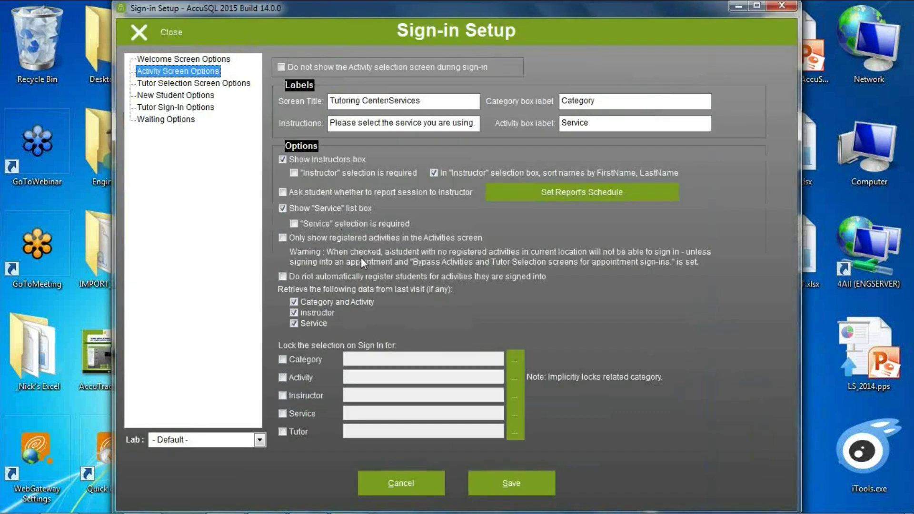
click(359, 274)
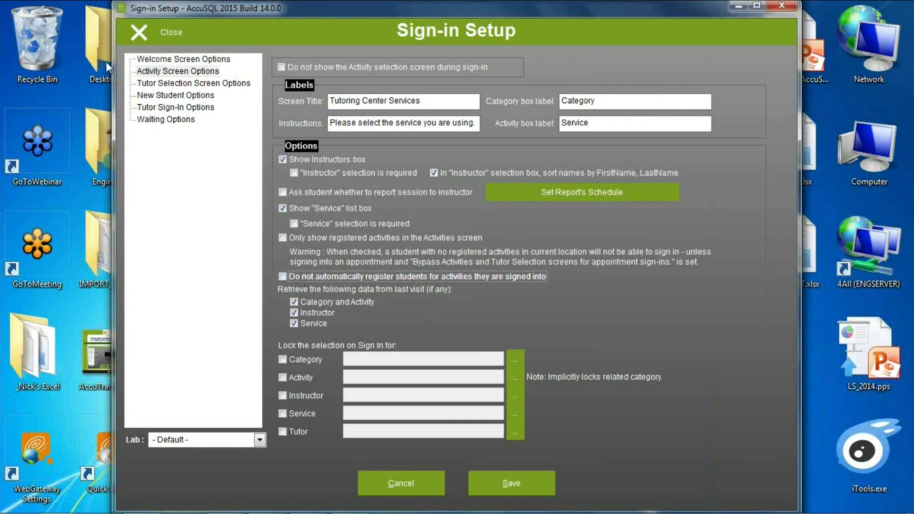
click(142, 31)
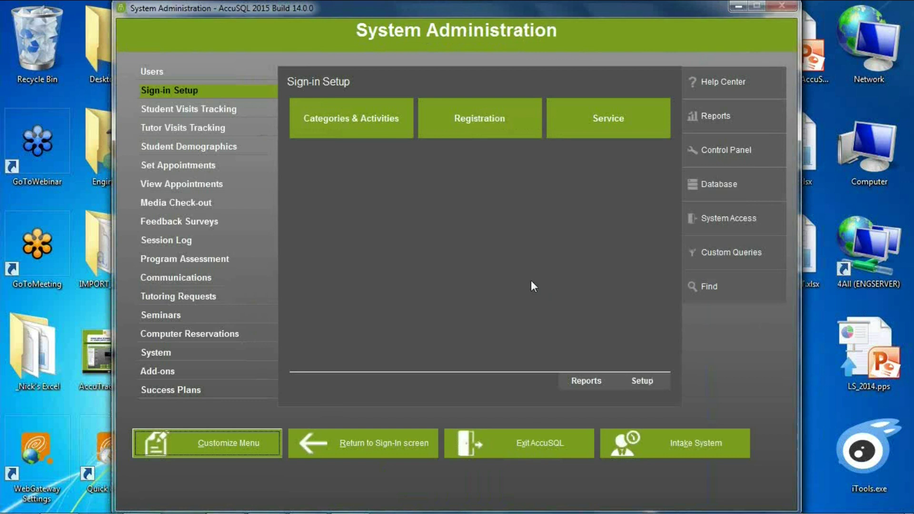
Open Edit Student Sign-in Logs and filter it to one student by their ID
click(186, 241)
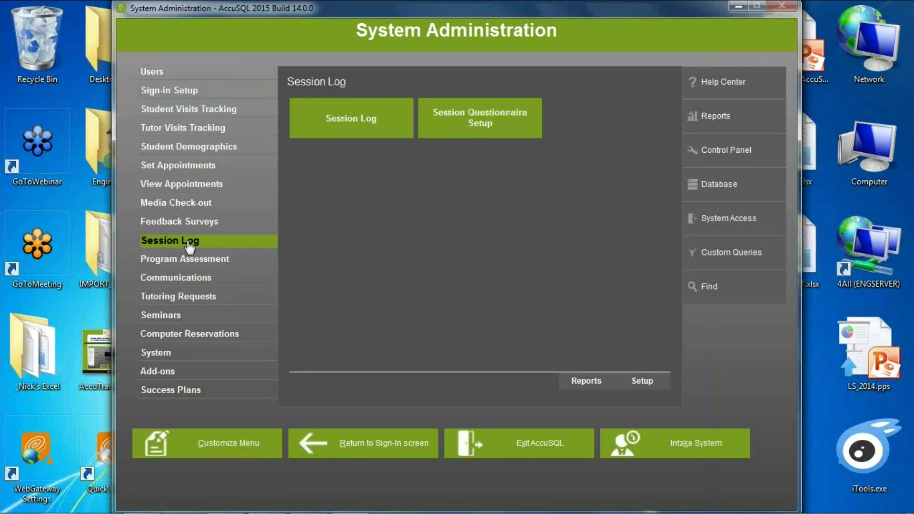
click(190, 109)
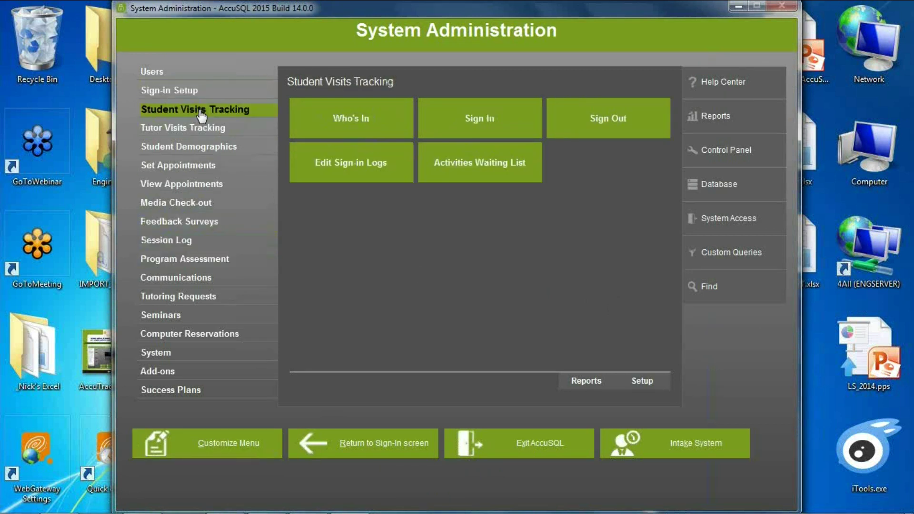
click(328, 167)
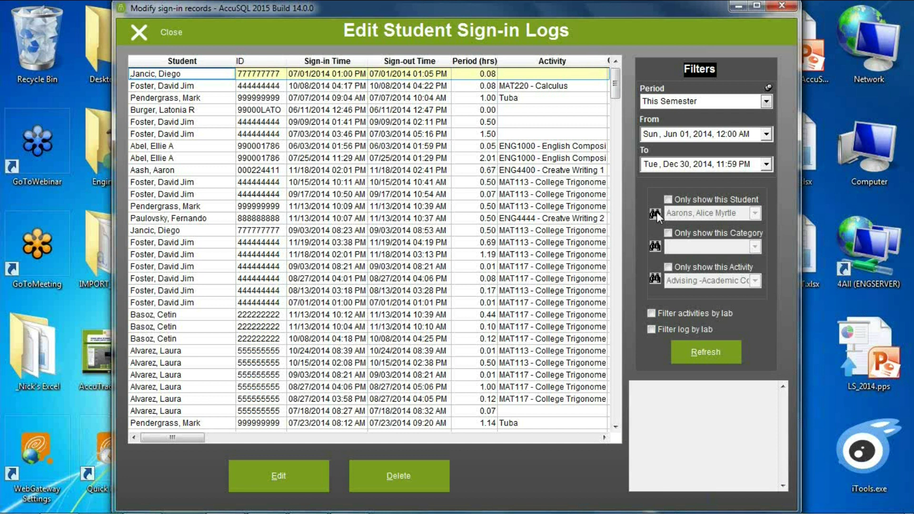
click(668, 200)
click(655, 214)
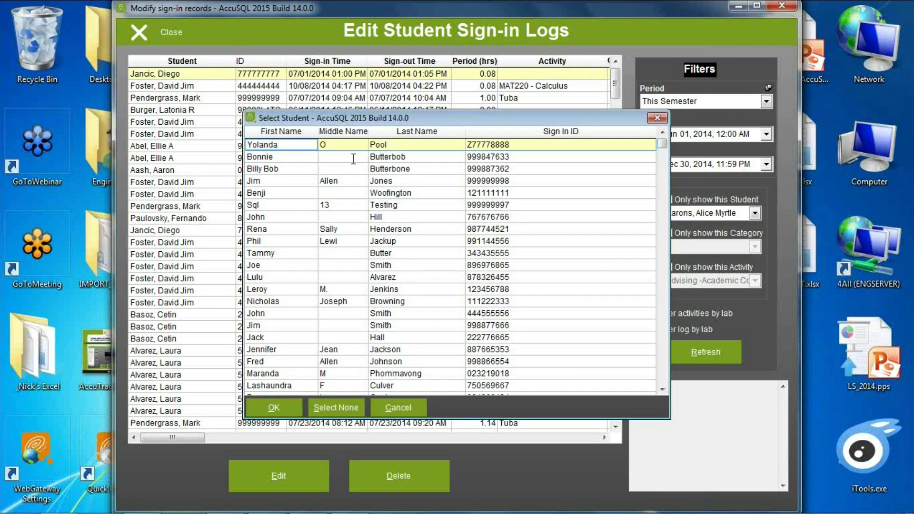
click(522, 179)
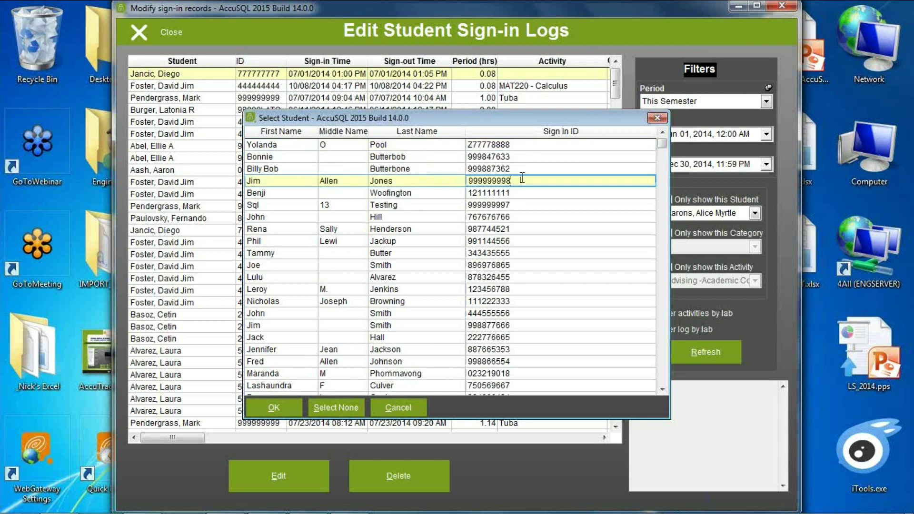
text(77777777777)
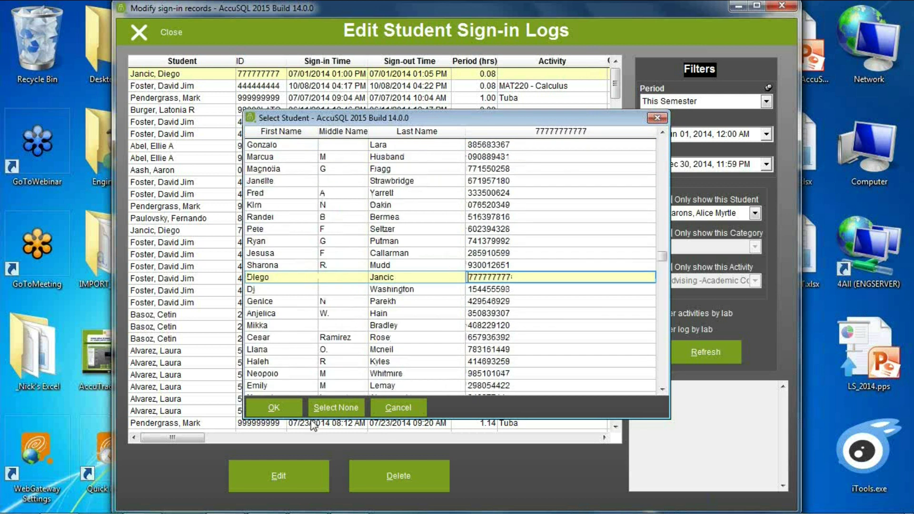
click(274, 408)
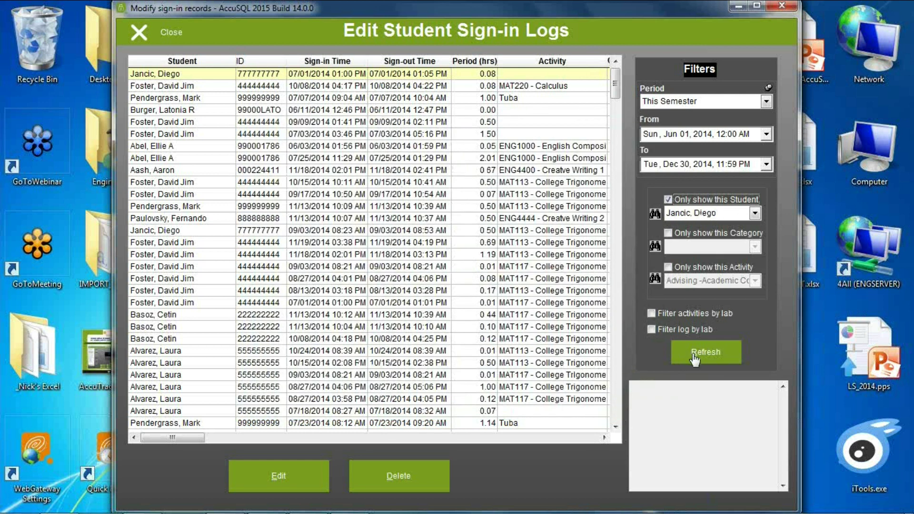
click(693, 356)
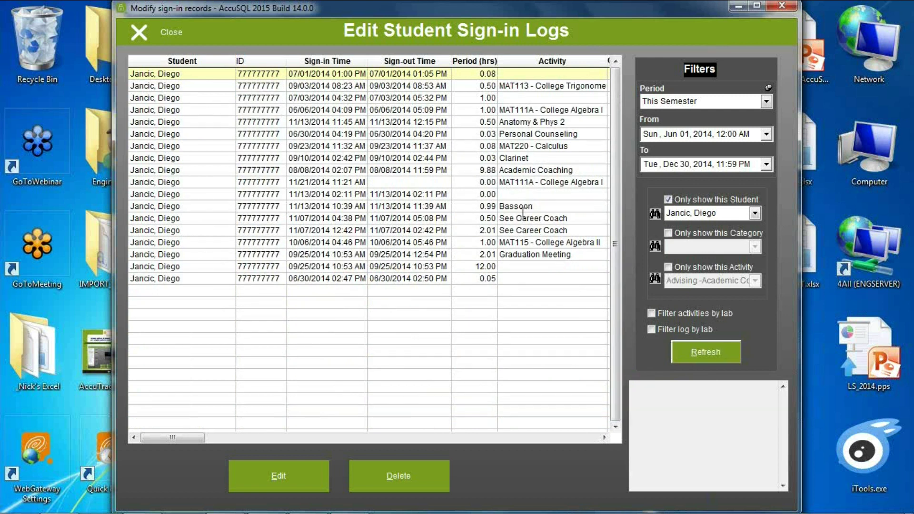
Add a Graduation Meeting activity filter, found by searching GRAD, and refresh the logs
click(655, 278)
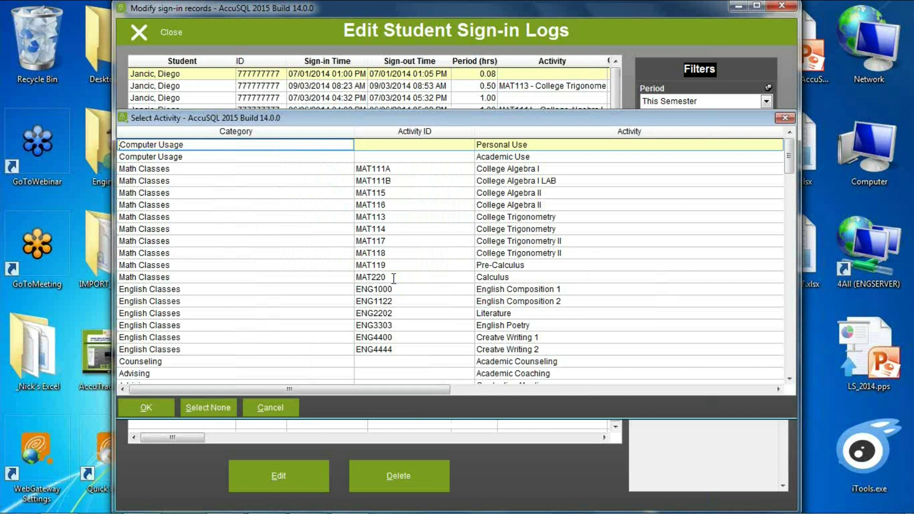
key(Tab)
key(Tab)
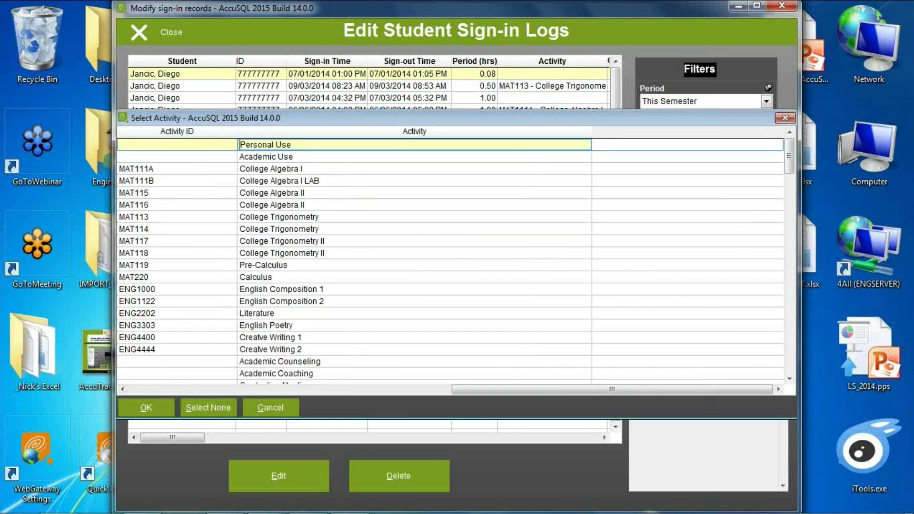
text(GAR)
key(BackSpace)
key(BackSpace)
text(RAD)
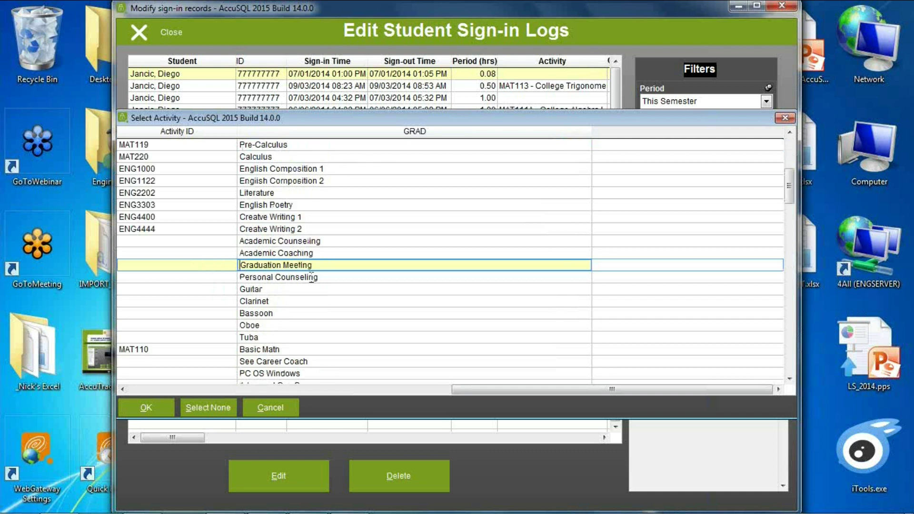
click(139, 410)
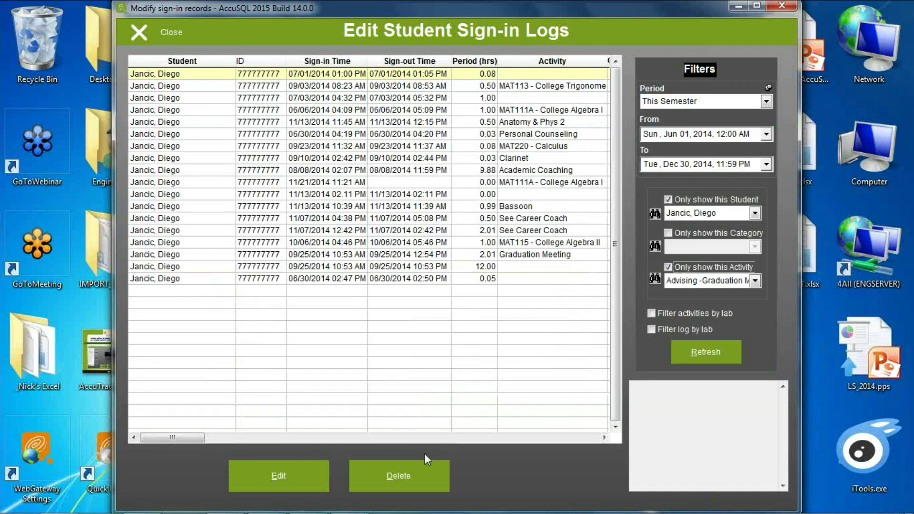
click(723, 357)
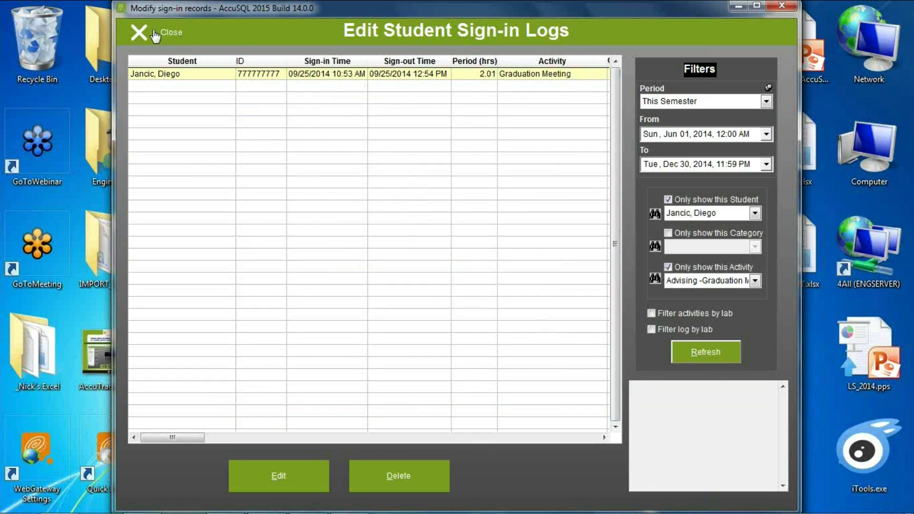
Close the log editor, then click through several tutors' records in Users > Tutors and close it
click(138, 32)
click(165, 74)
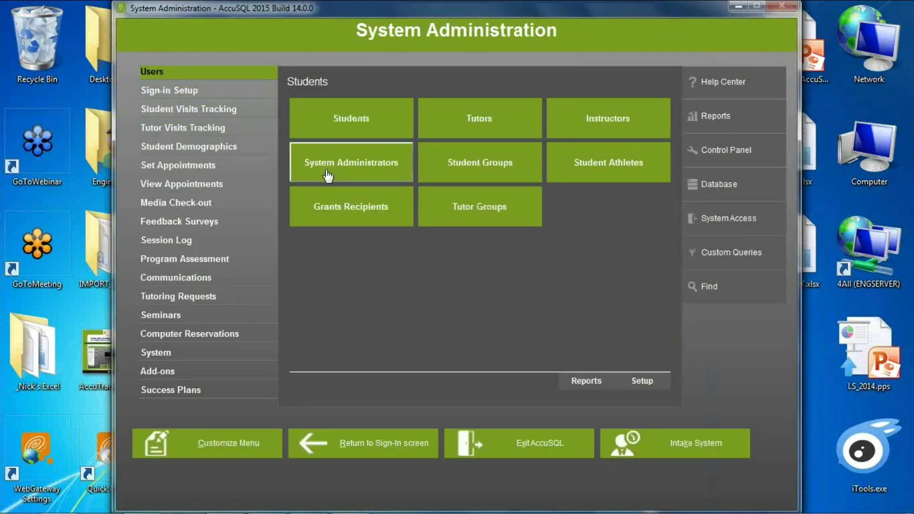
click(464, 123)
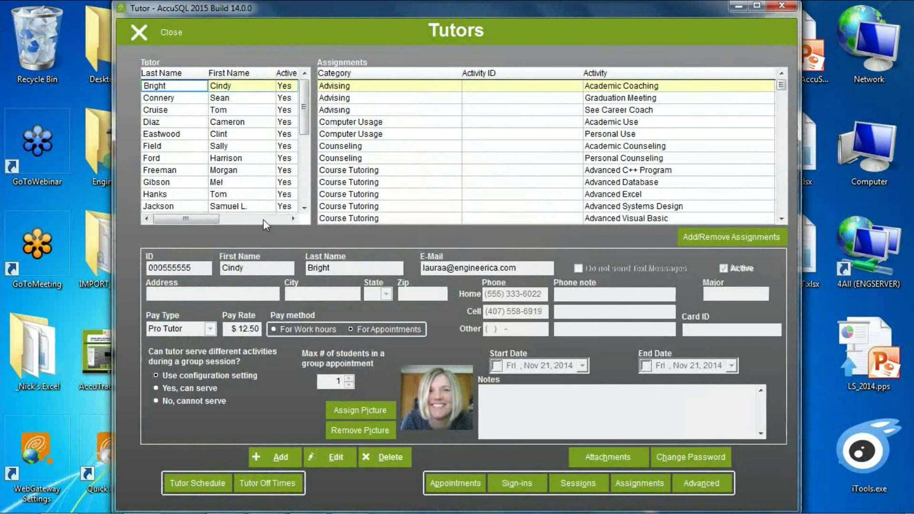
click(264, 219)
click(273, 158)
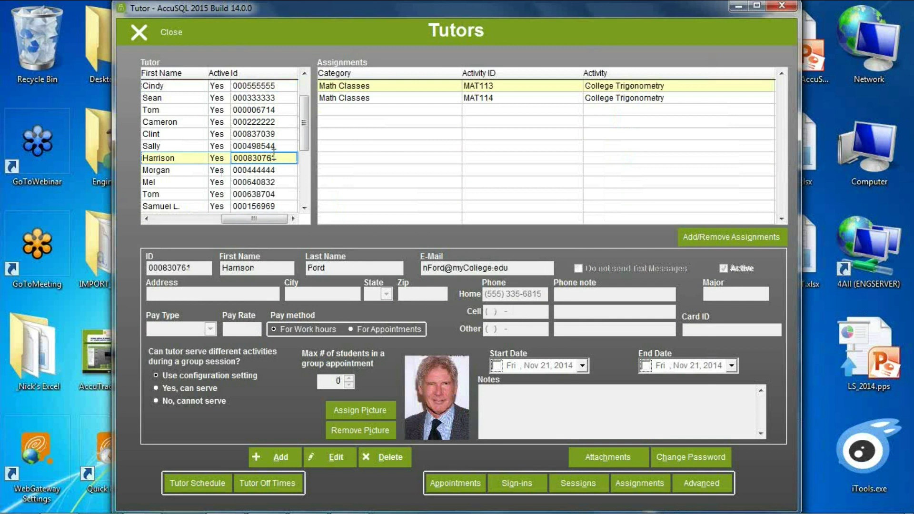
click(156, 217)
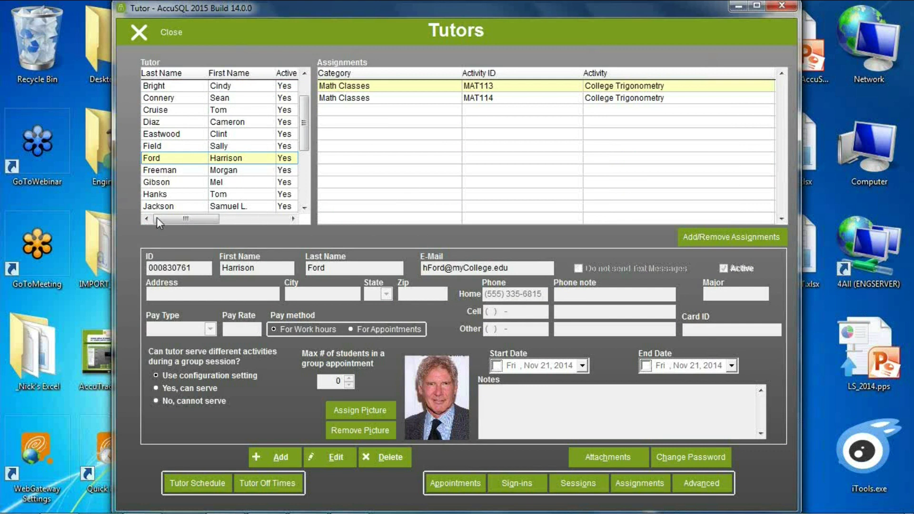
click(274, 218)
click(266, 158)
click(271, 110)
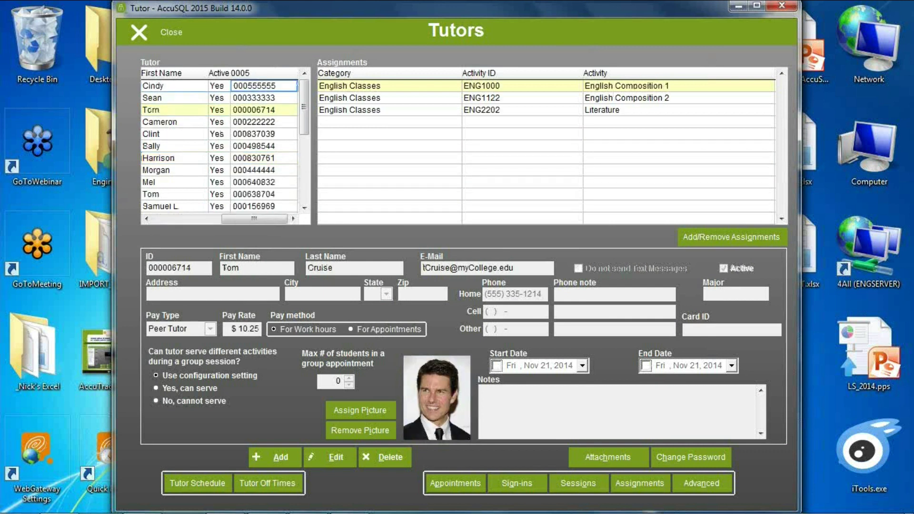
click(271, 86)
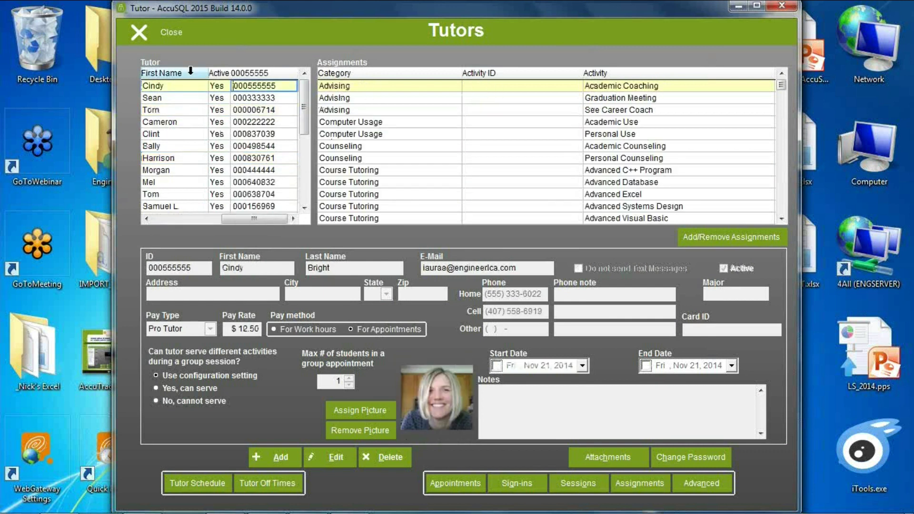
click(153, 39)
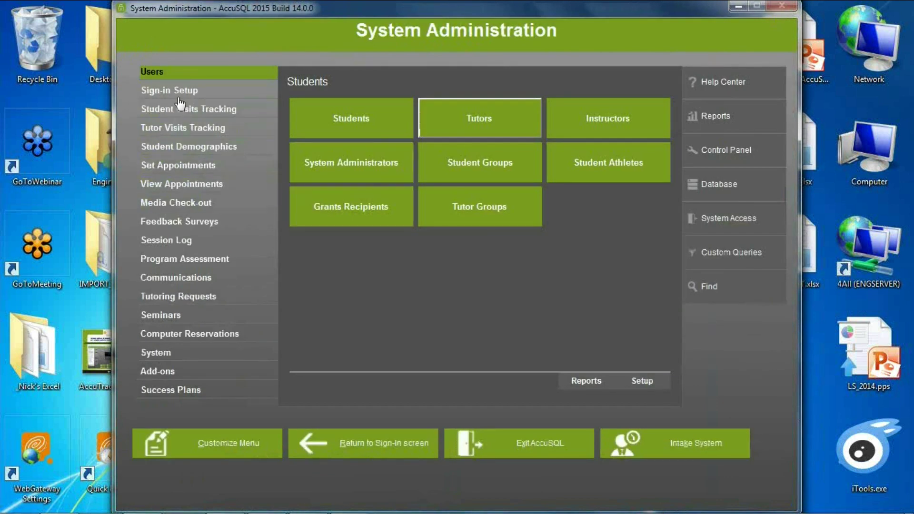
Open the tutor sign-in log editor and sort its entries by category
click(189, 129)
click(347, 157)
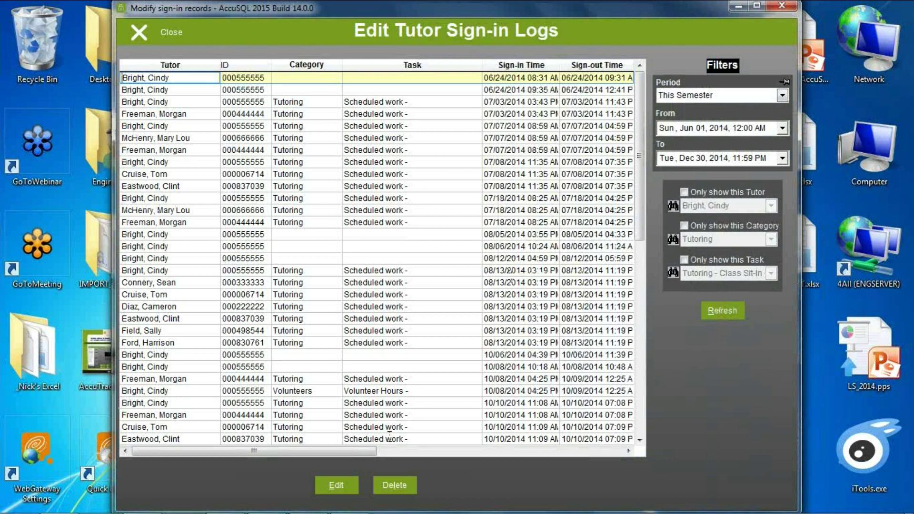
click(239, 162)
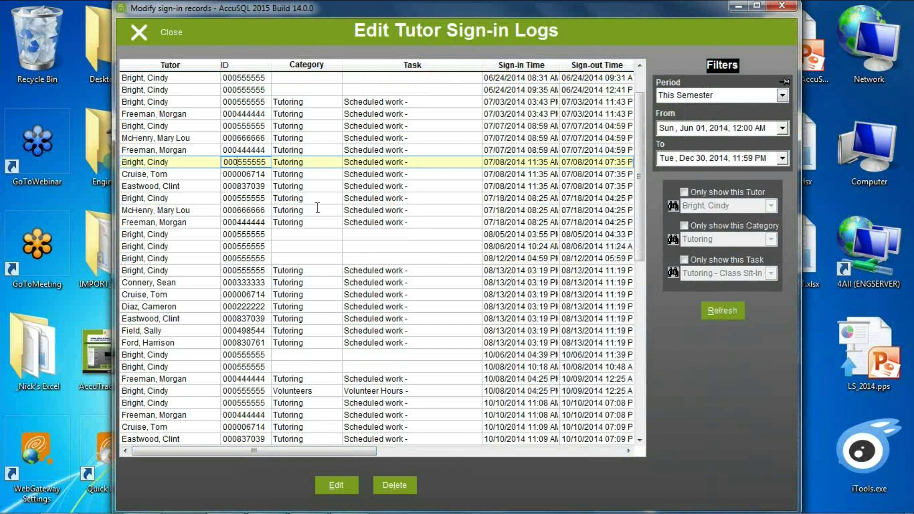
click(308, 104)
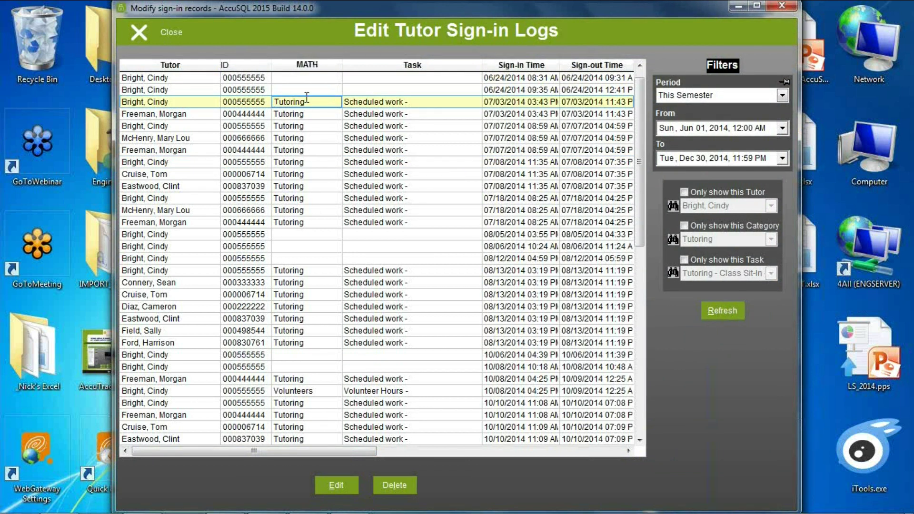
click(297, 66)
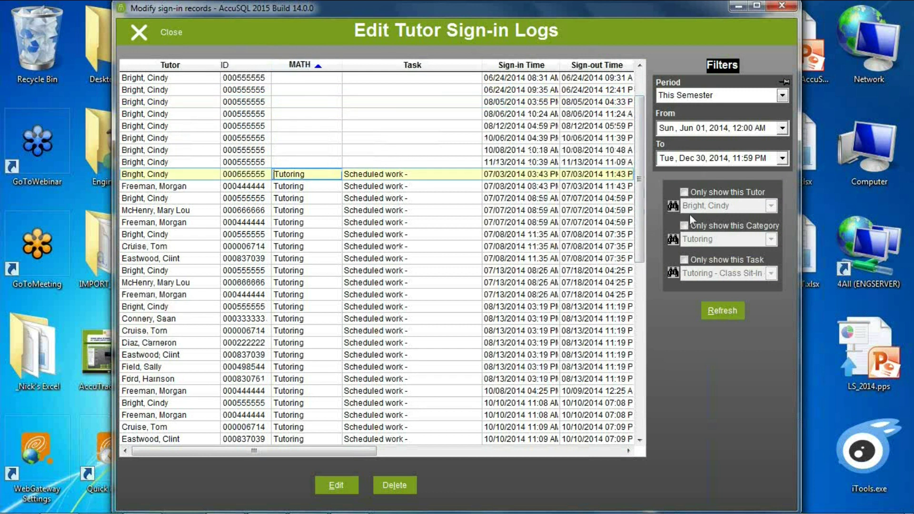
Set the tutor logs' reporting period to All
click(686, 96)
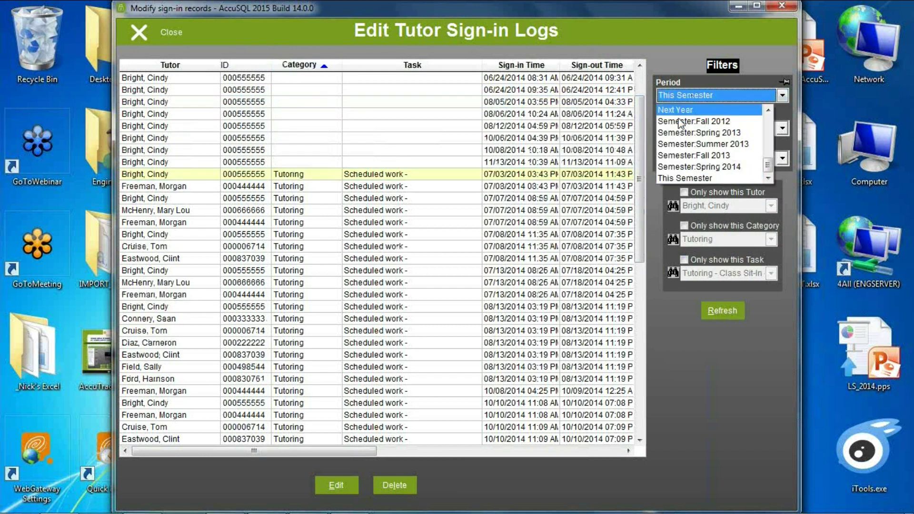
scroll(685, 117, up, 2)
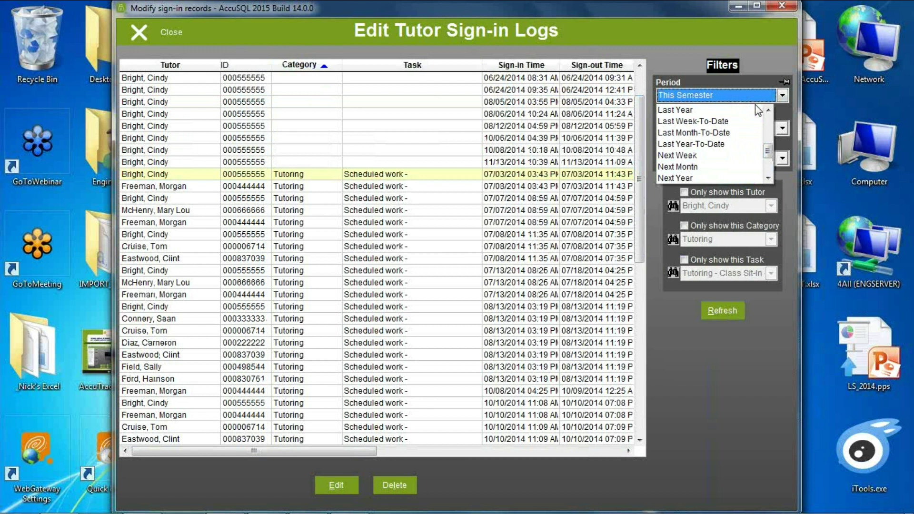
click(684, 112)
scroll(682, 115, up, 1)
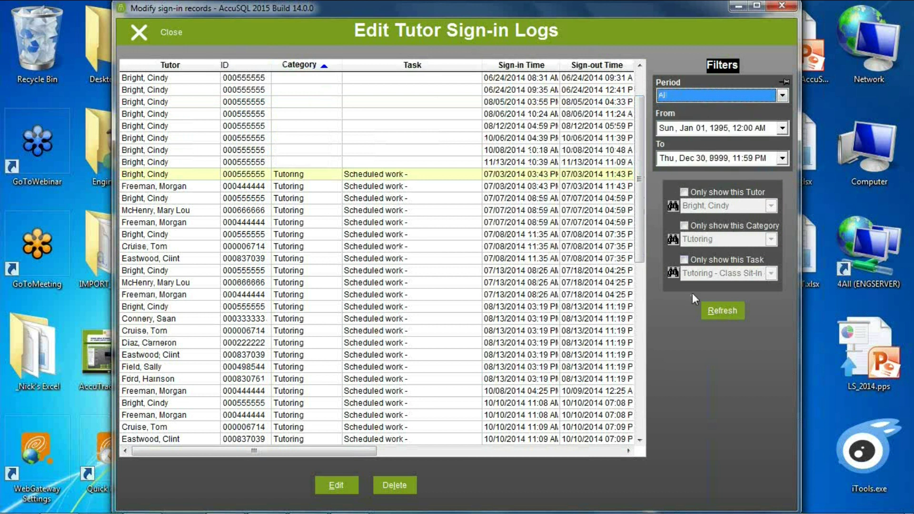
click(723, 312)
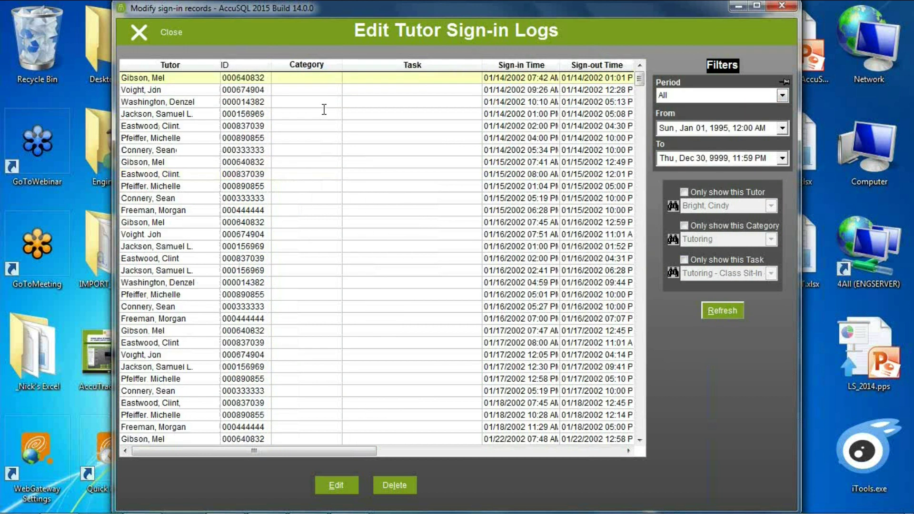
Toggle Only show this Category, keeping Tutoring as the category, then close the editor
click(306, 78)
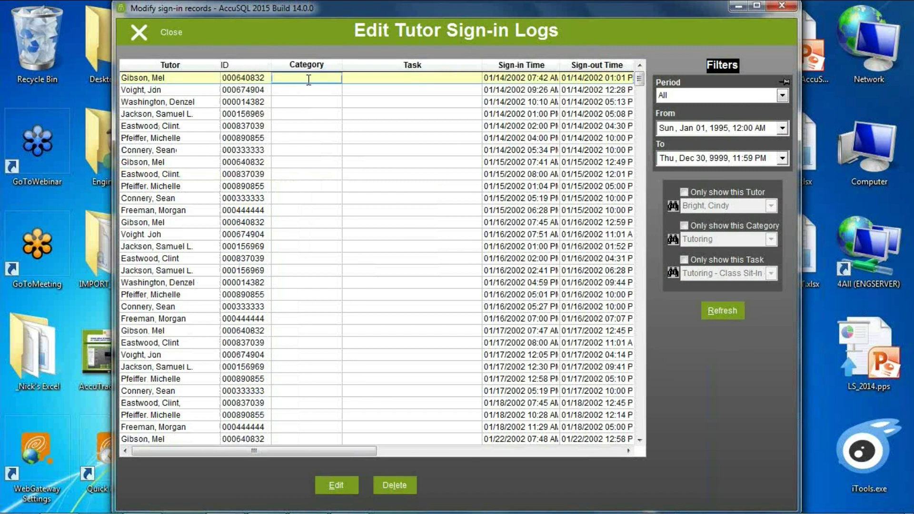
click(289, 66)
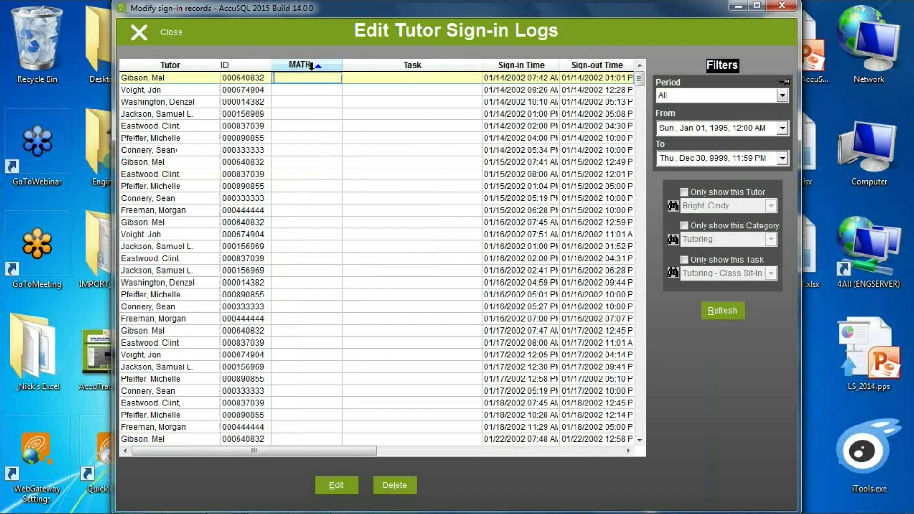
drag(640, 81, 640, 279)
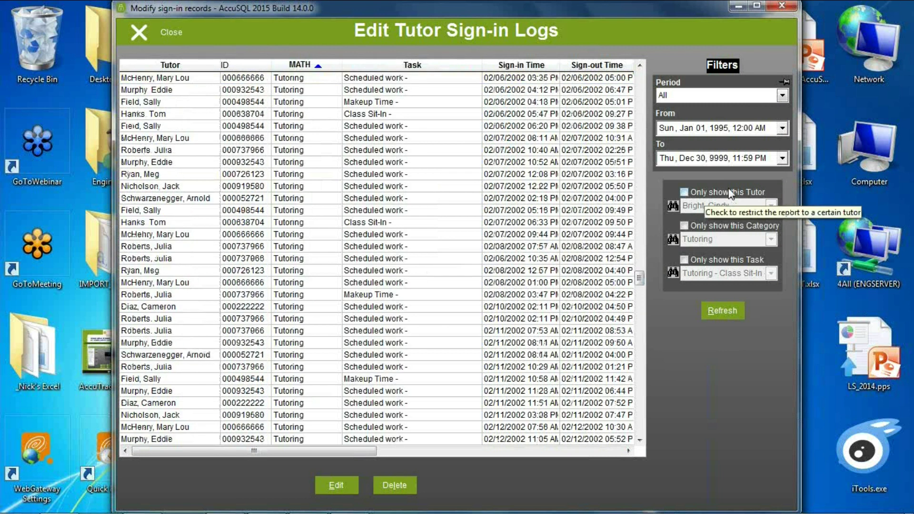
click(685, 226)
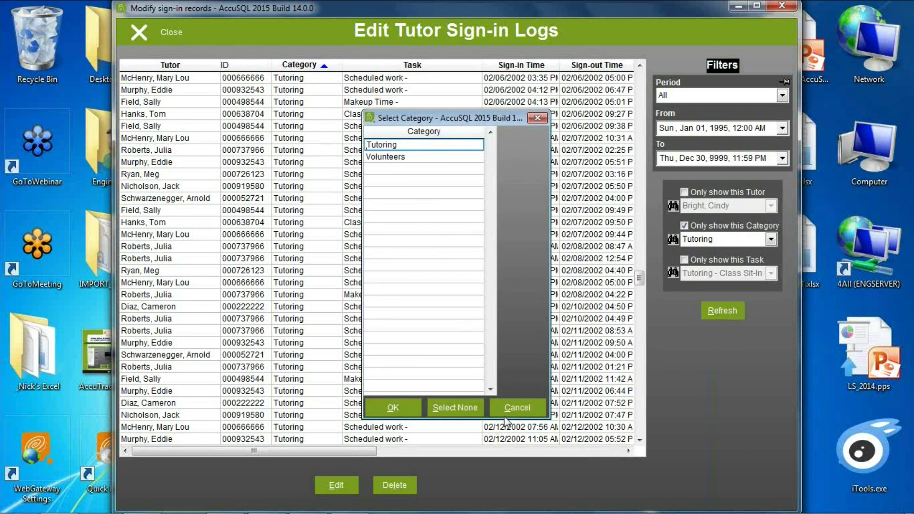
key(Return)
click(684, 225)
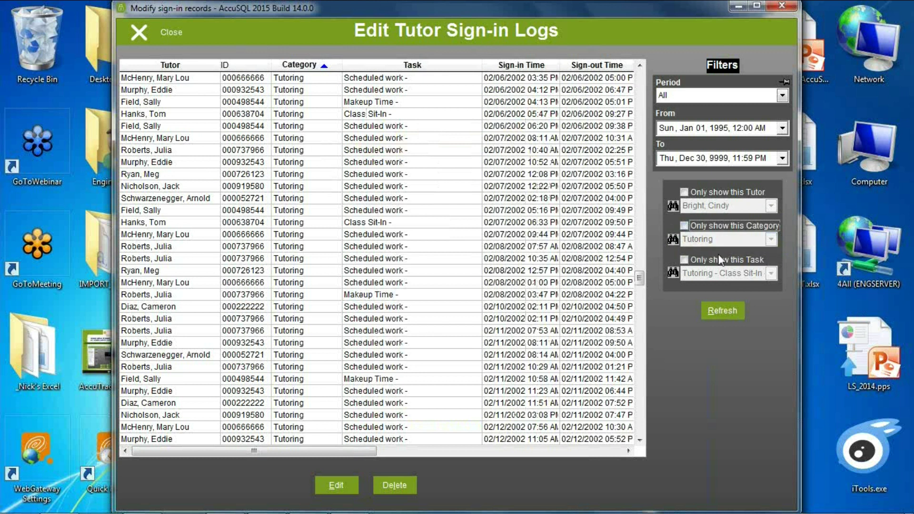
click(685, 226)
click(733, 240)
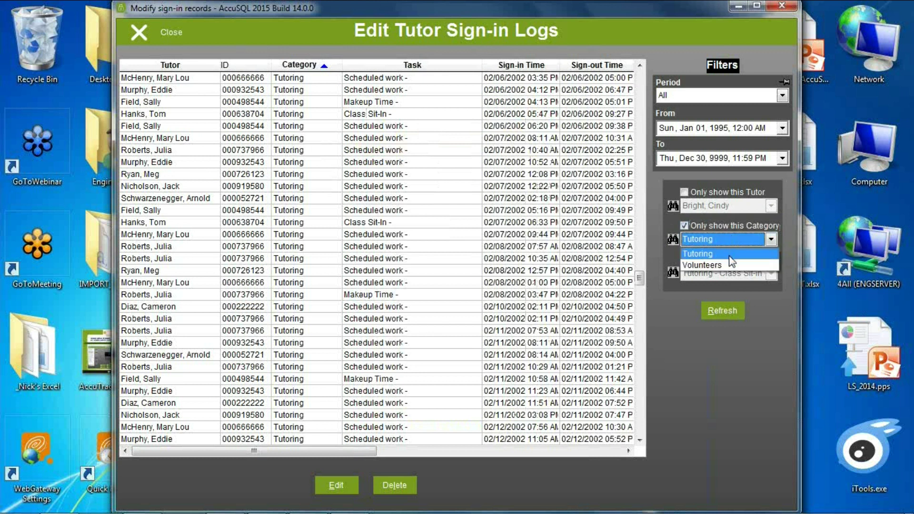
click(725, 253)
click(157, 39)
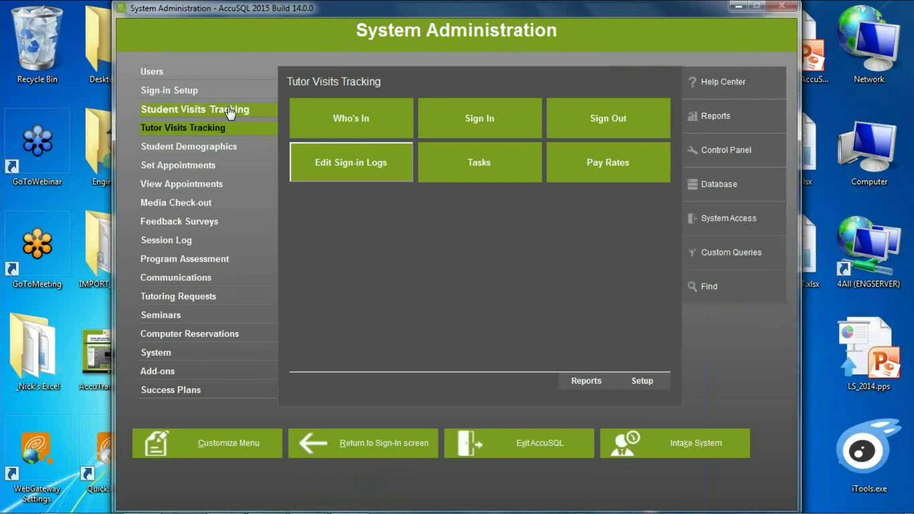
Open the student sign-in log editor and view the ENG4444 Creative Writing 2 record unchanged
click(230, 111)
click(326, 164)
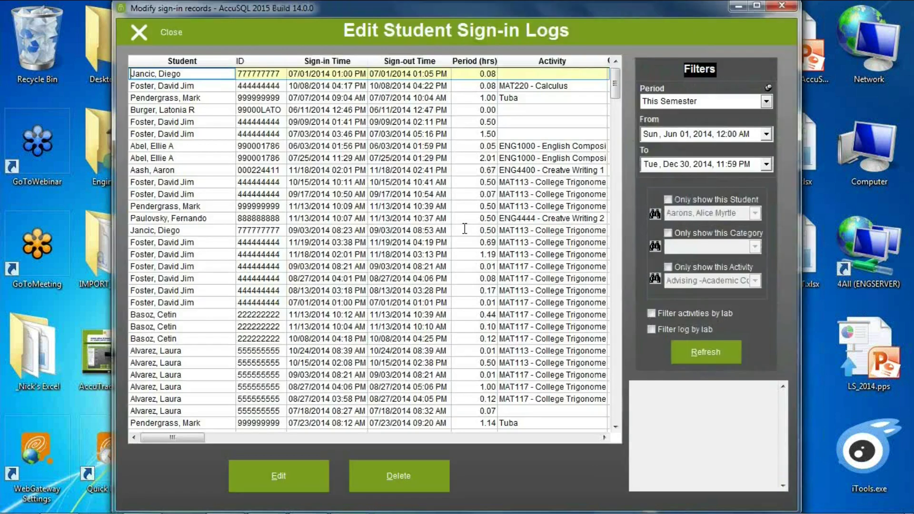
click(507, 221)
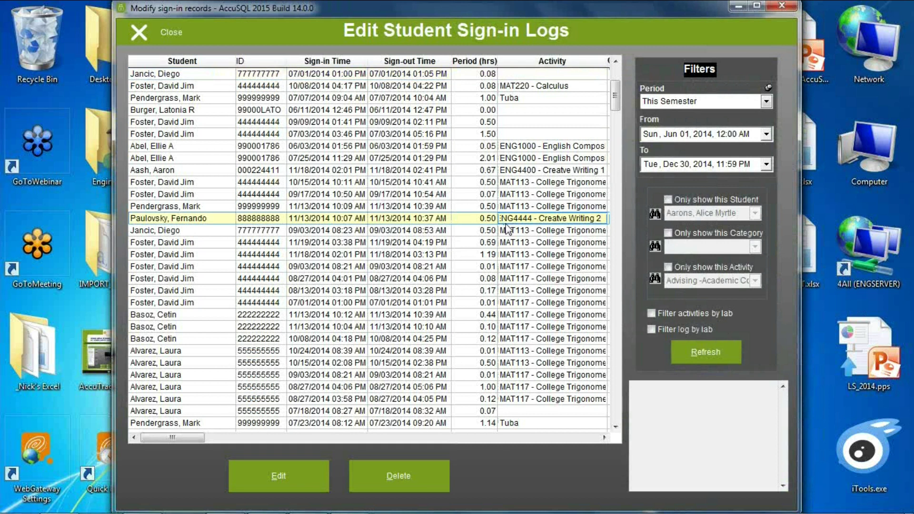
click(274, 474)
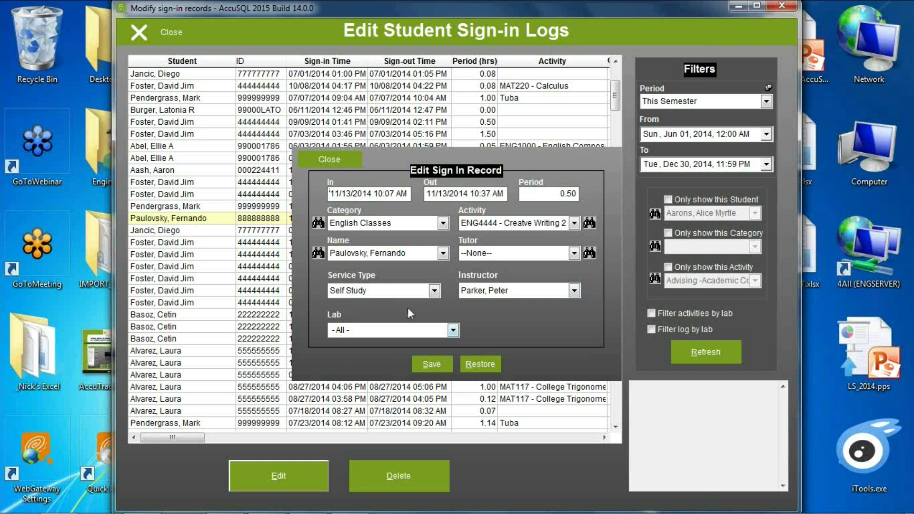
click(319, 161)
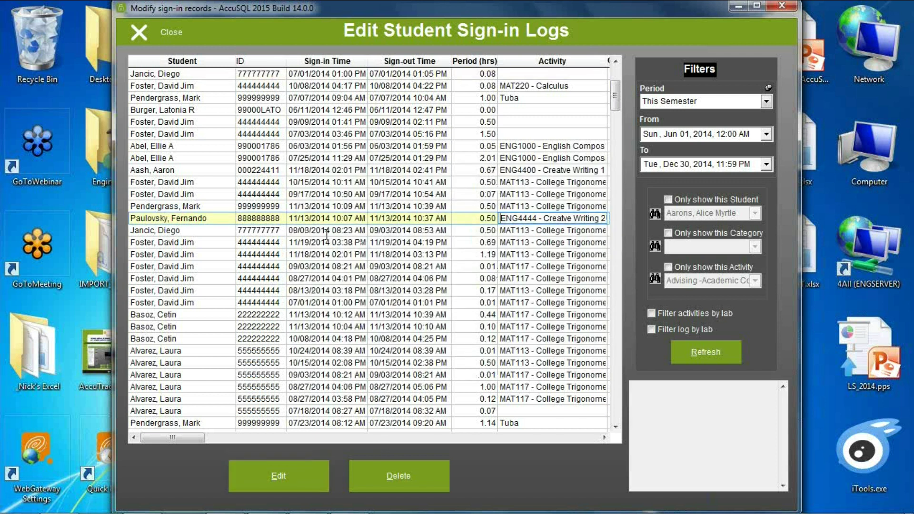
Set the 09/03/2014 MAT113 record's lab to Math Lab and close the editor
key(Down)
click(280, 475)
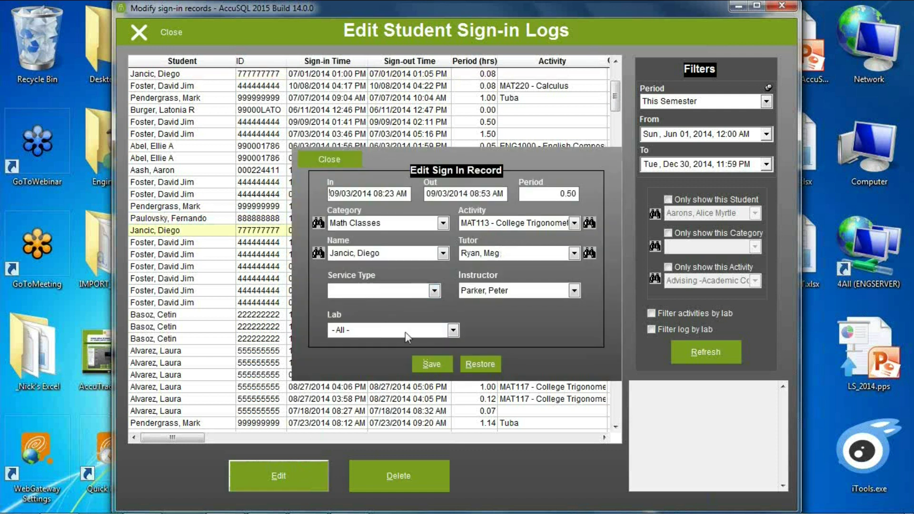
click(398, 330)
click(371, 413)
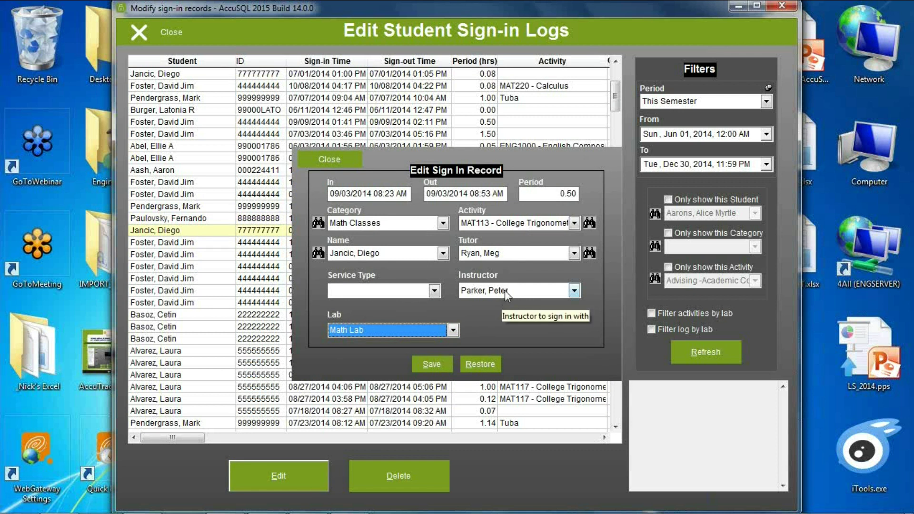
click(504, 290)
click(504, 290)
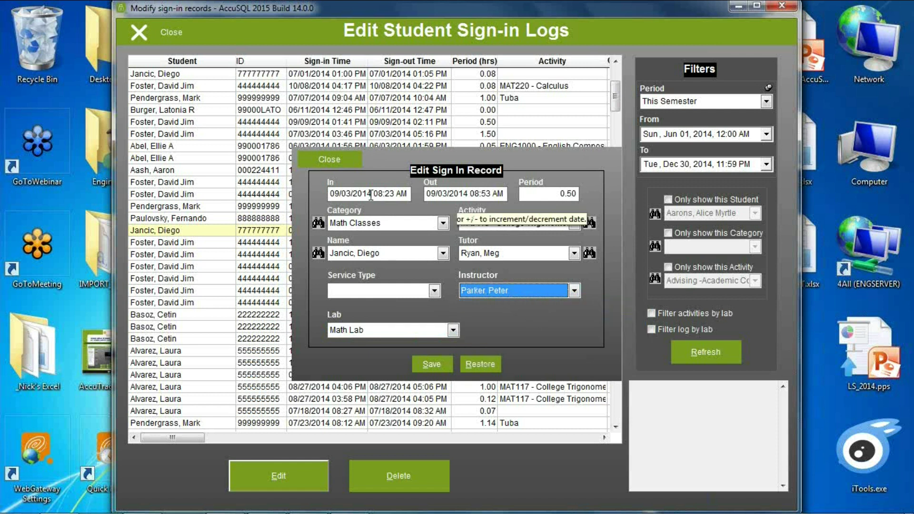
click(330, 159)
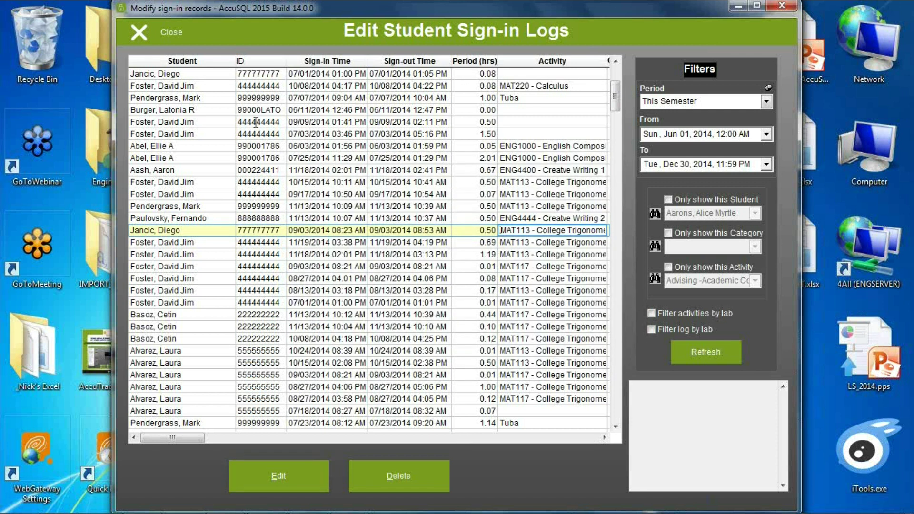
click(139, 32)
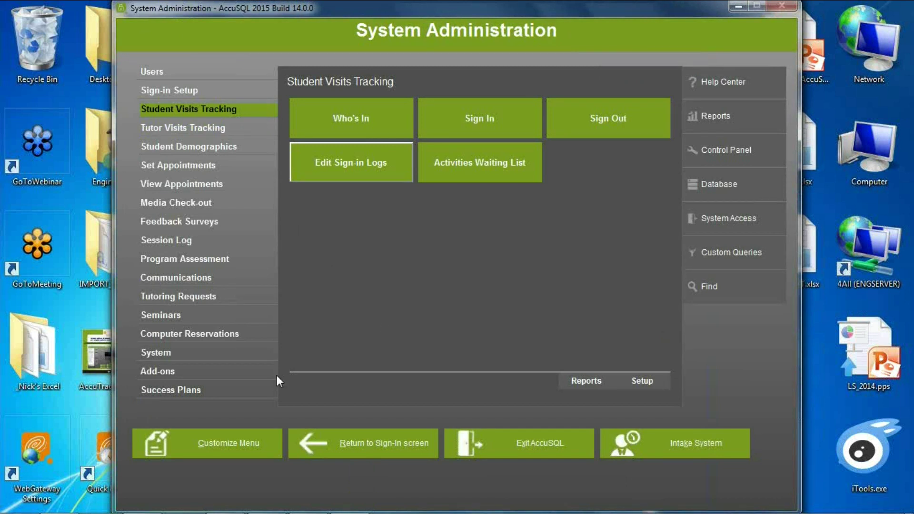
Look over the Add-ons computer lab setup, then bring up the Computer Lab Reports list
click(185, 373)
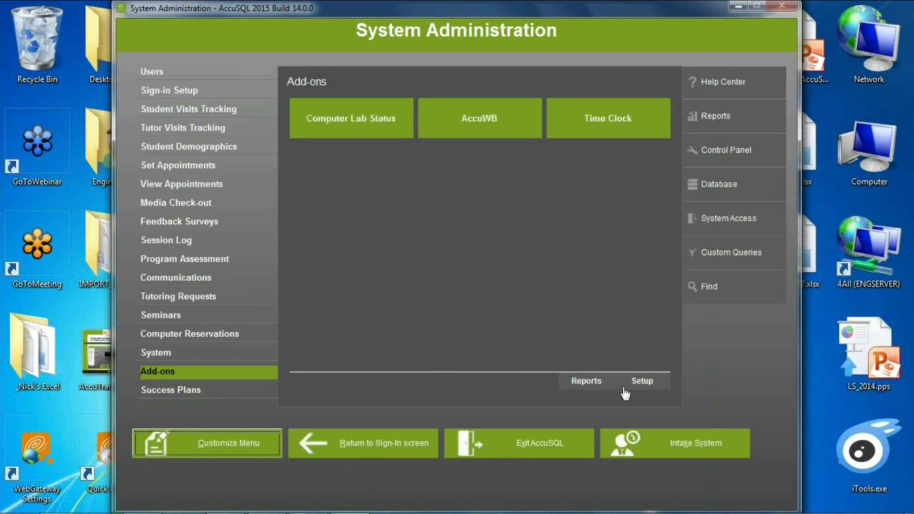
click(640, 381)
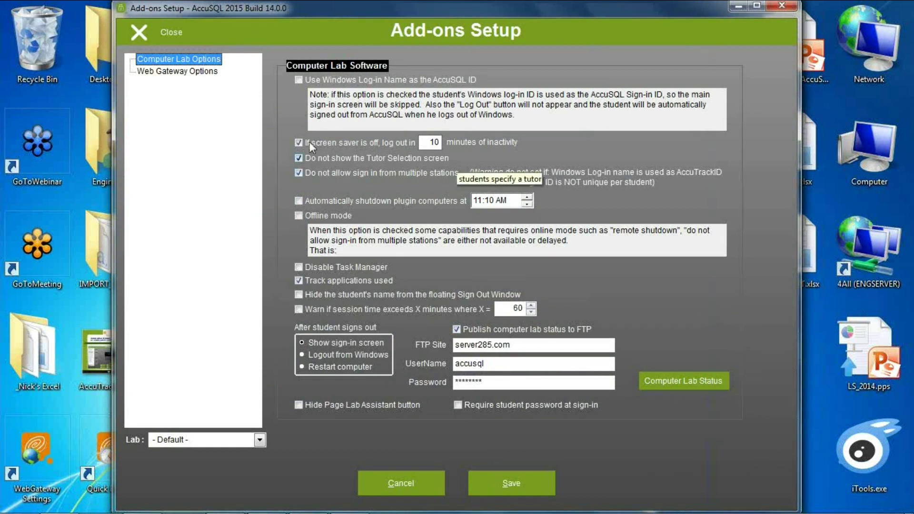
click(139, 32)
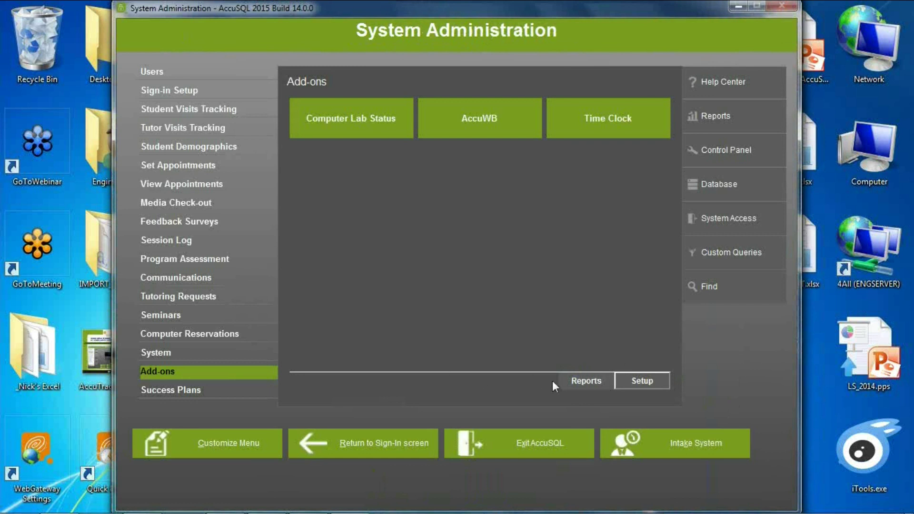
click(581, 380)
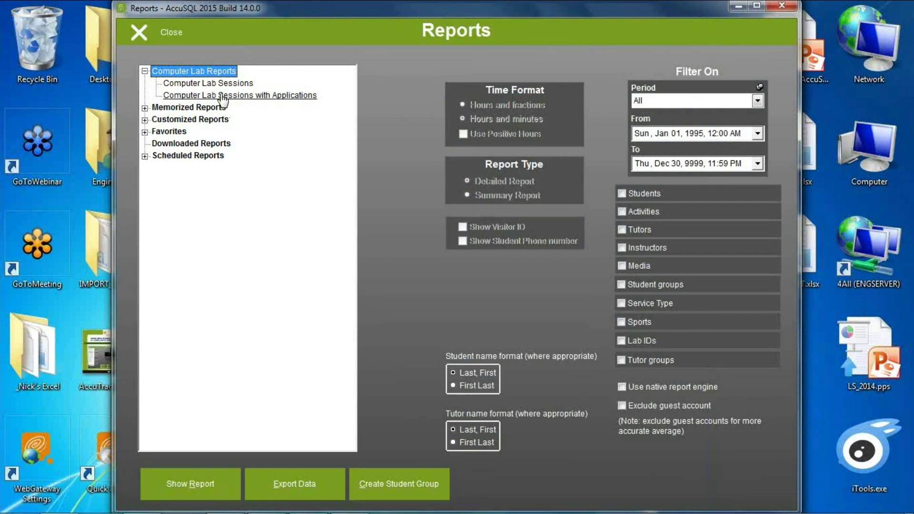
Preview the Computer Lab Sessions with Applications report filtered by Lab ID to MATH only
key(Down)
key(Down)
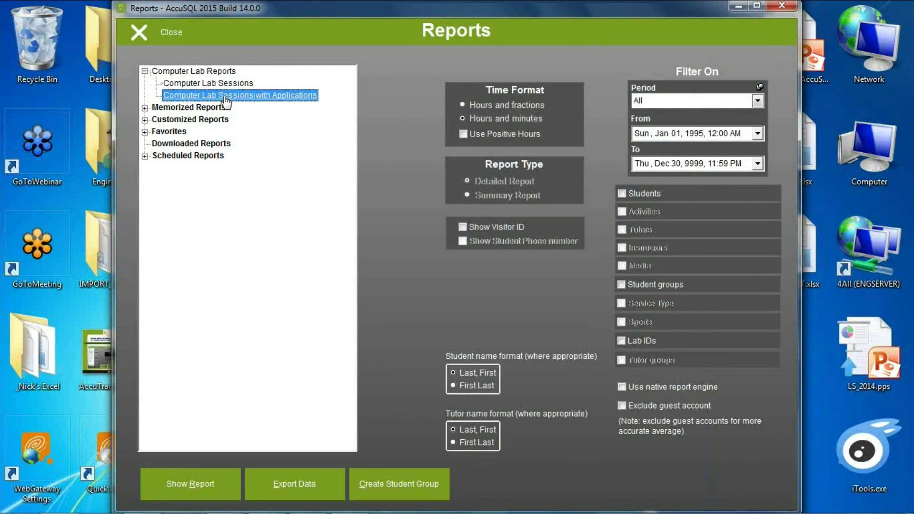
click(650, 339)
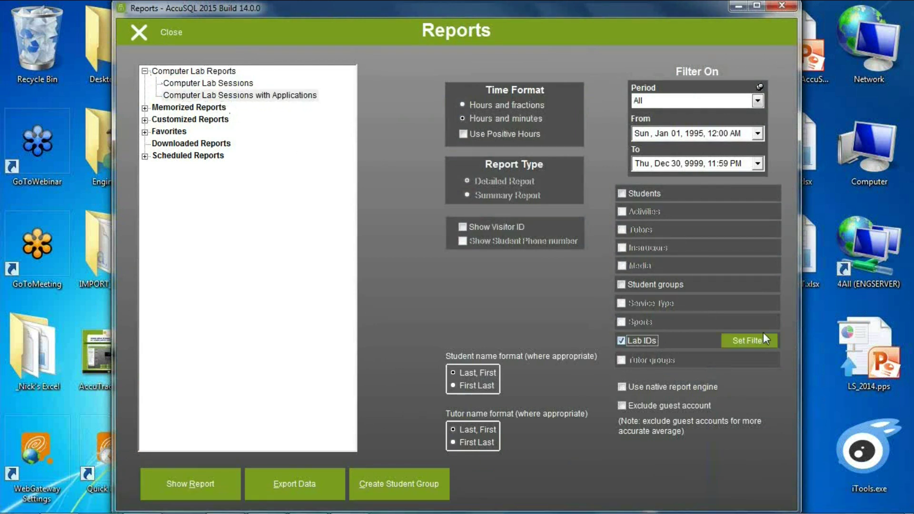
click(749, 341)
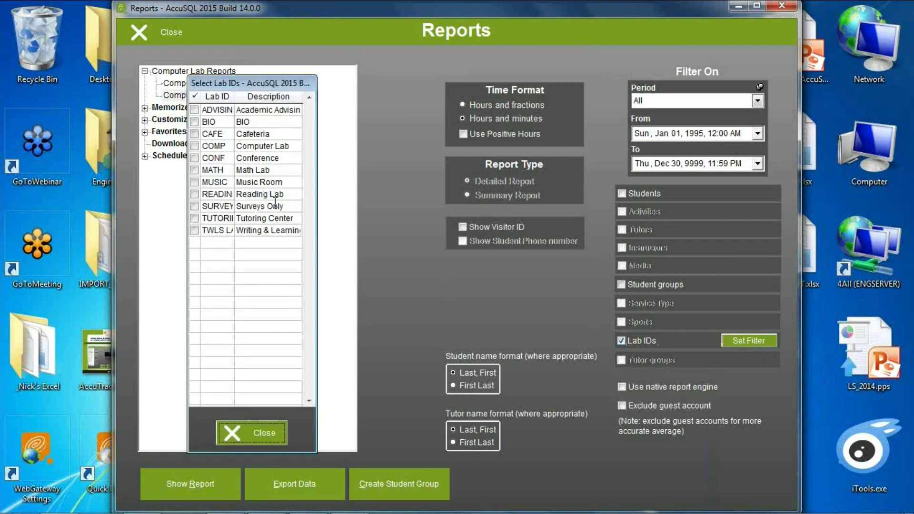
drag(204, 87, 338, 136)
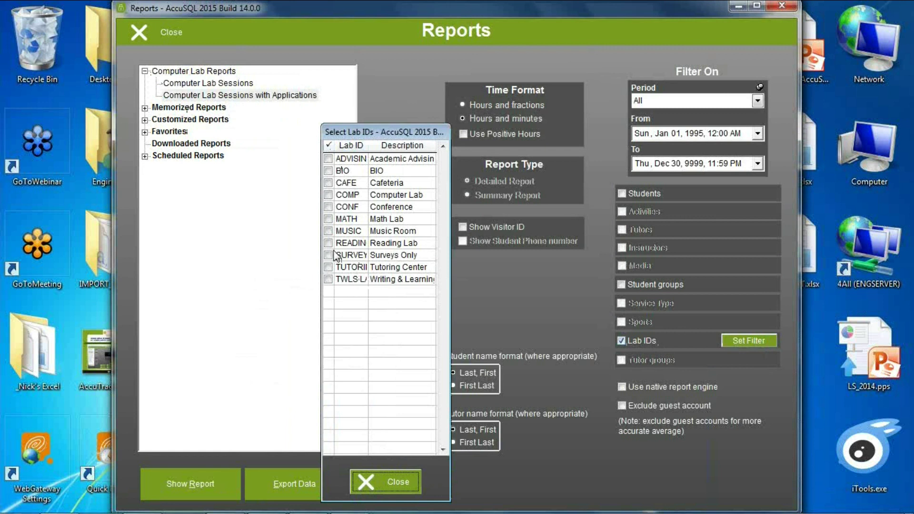
click(329, 219)
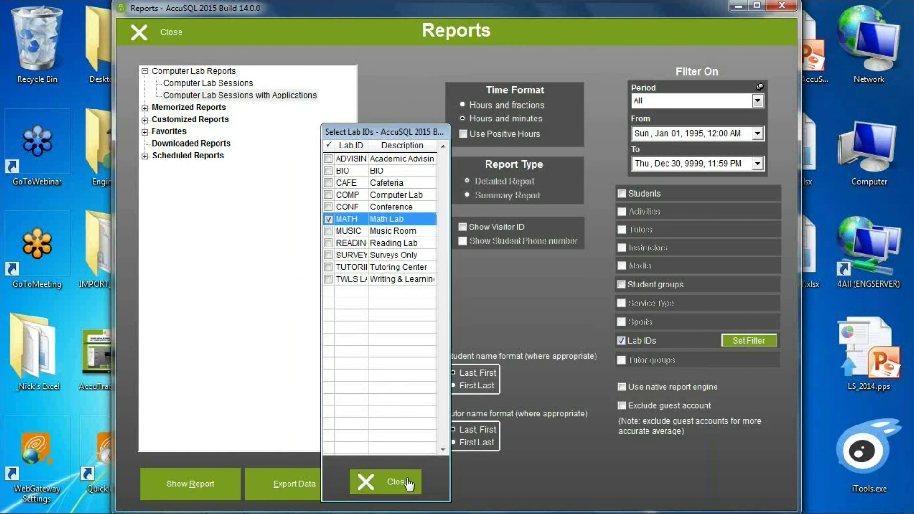
click(403, 488)
click(207, 482)
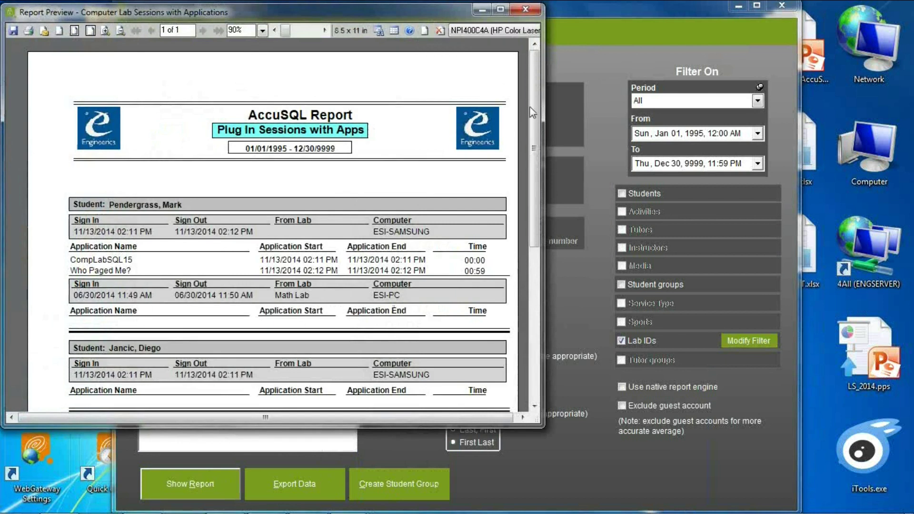
Look over the preview, close it, untick the Lab IDs filter and close Reports
drag(532, 116, 529, 179)
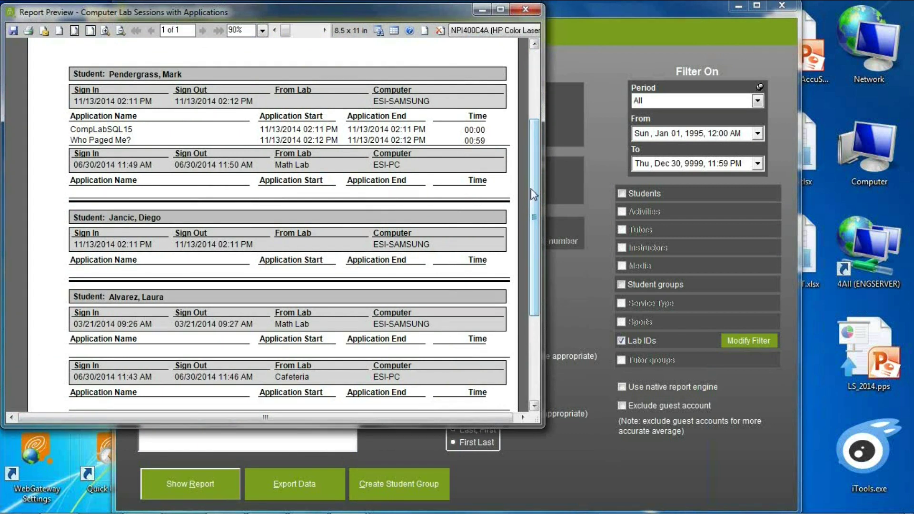
drag(533, 193, 533, 95)
click(525, 9)
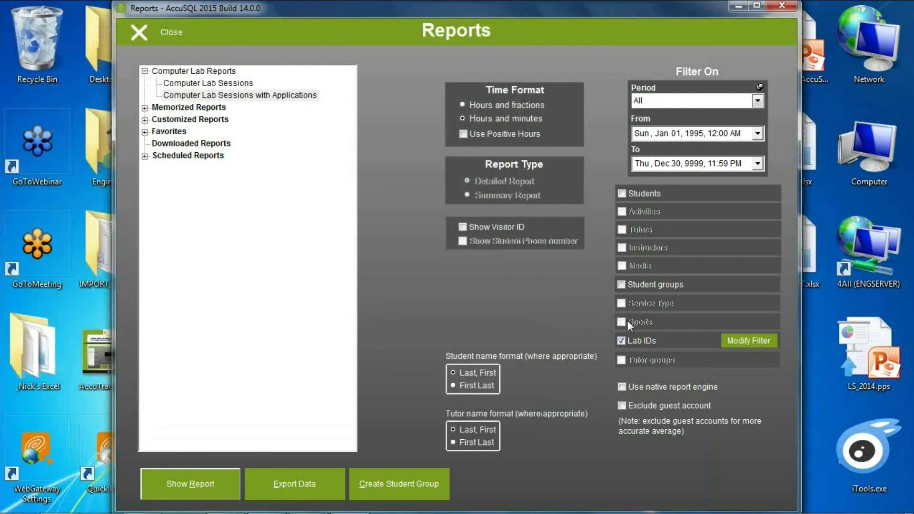
click(624, 341)
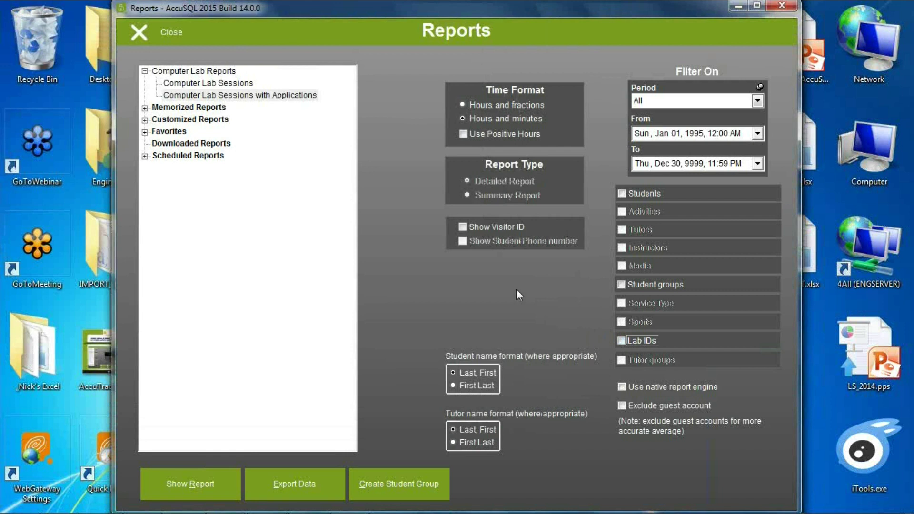
click(162, 33)
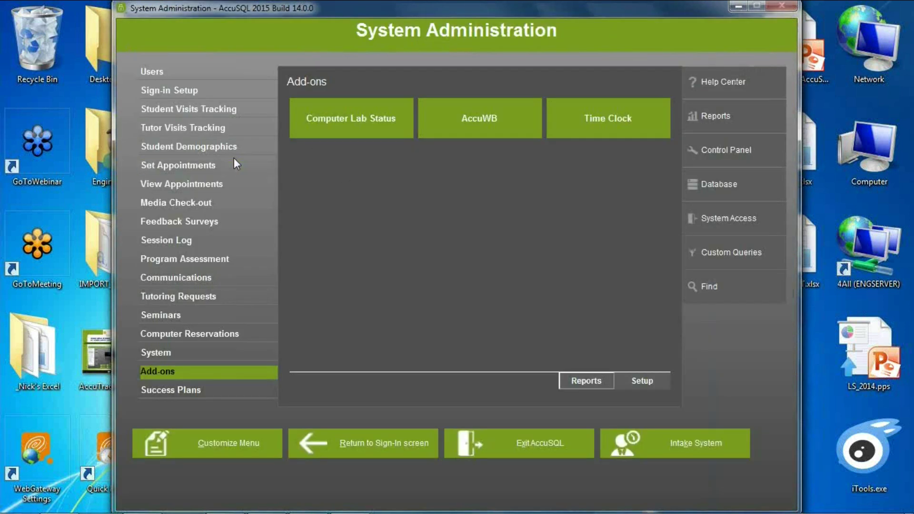
Preview the Session Questionnaire Summary report from the Session Log reports, then close it and the Reports window
click(223, 242)
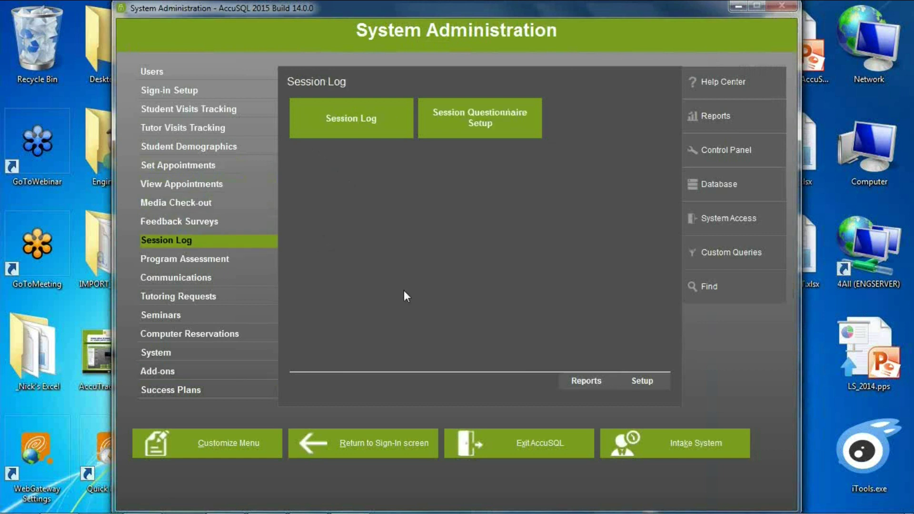
click(593, 380)
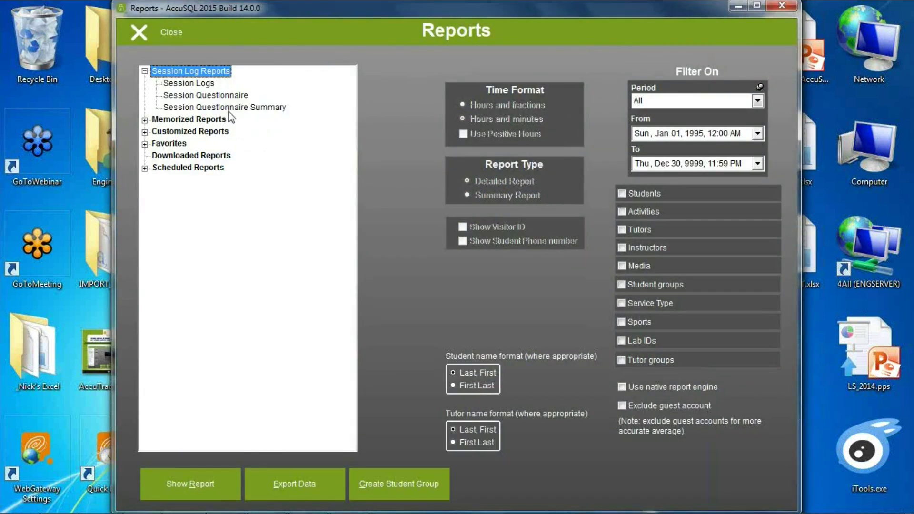
click(229, 108)
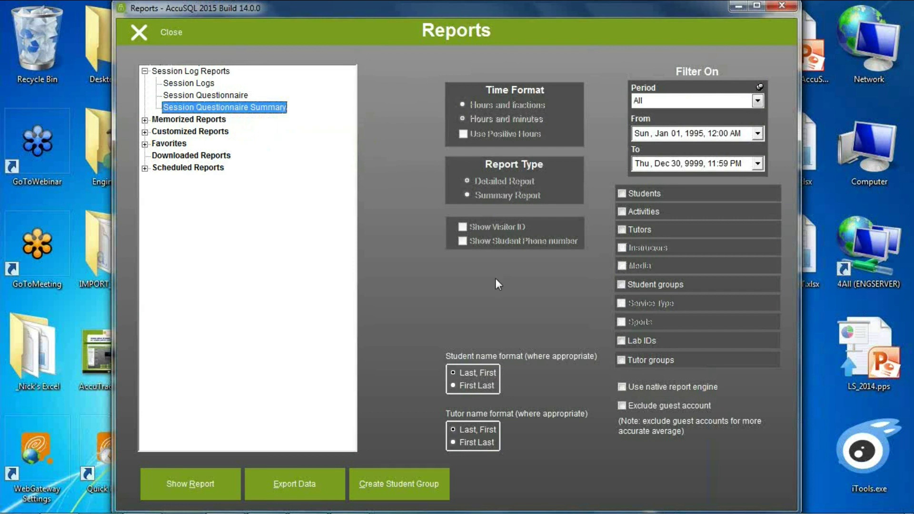
click(195, 486)
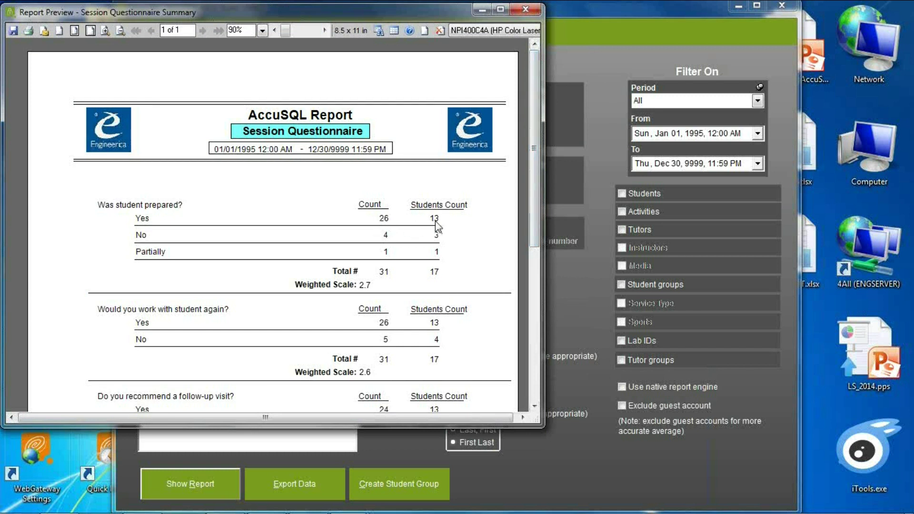
click(526, 8)
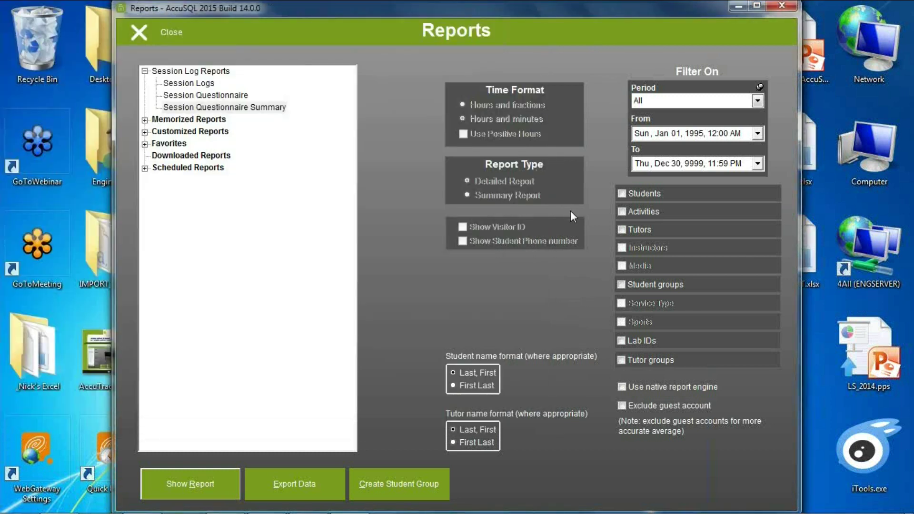
click(143, 33)
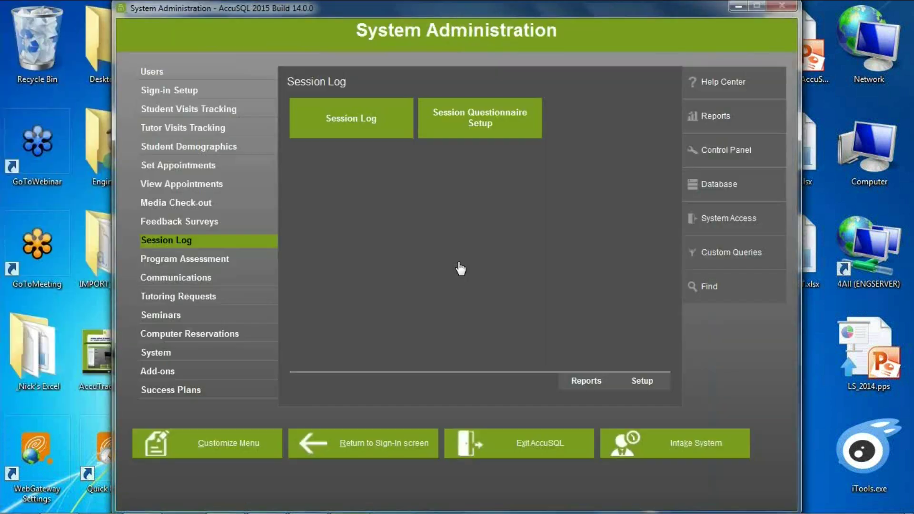
Start the Text File Import Wizard from Users database maintenance, cancelling the file browse dialog
click(195, 74)
click(750, 182)
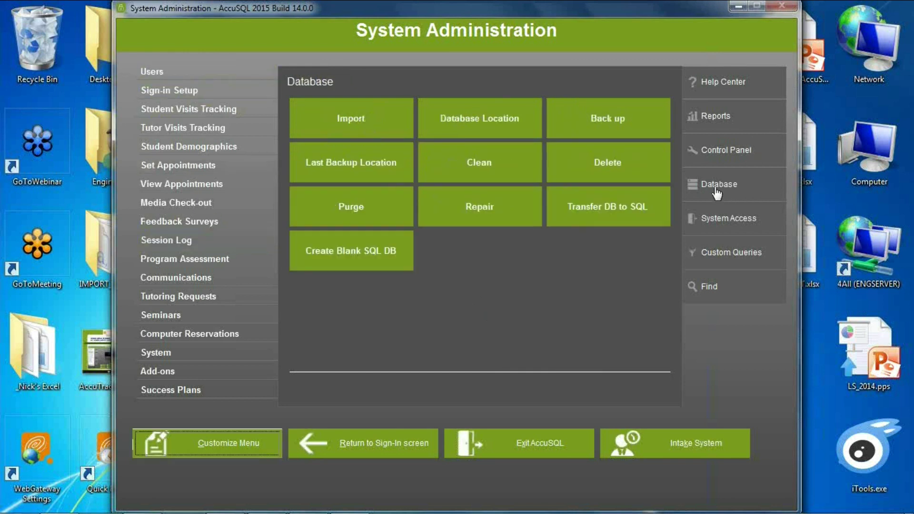
click(325, 120)
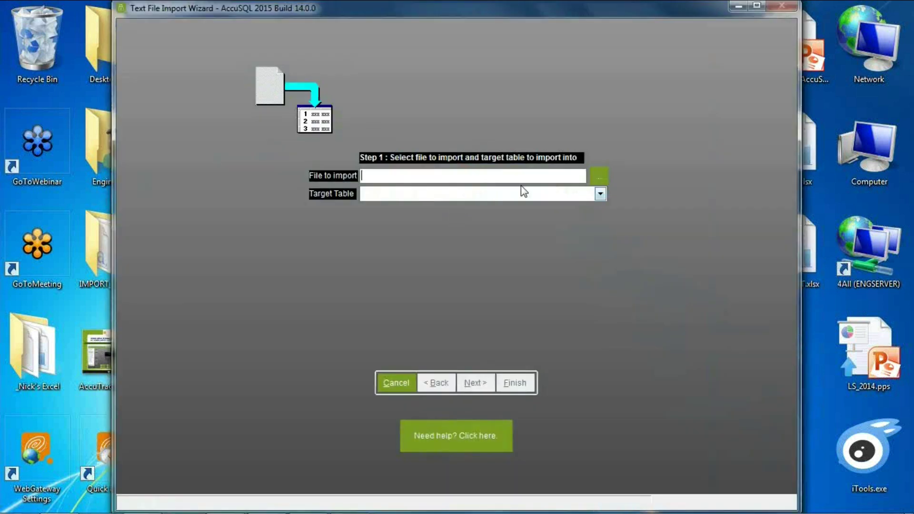
click(598, 174)
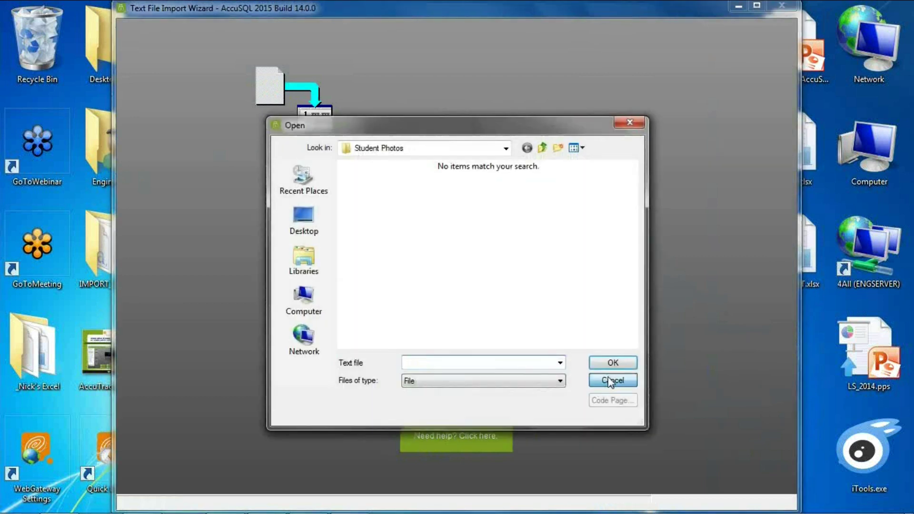
click(613, 380)
Set the import target to Student Information with 'Inactivate students…' ticked, then cancel the wizard
click(488, 194)
click(419, 212)
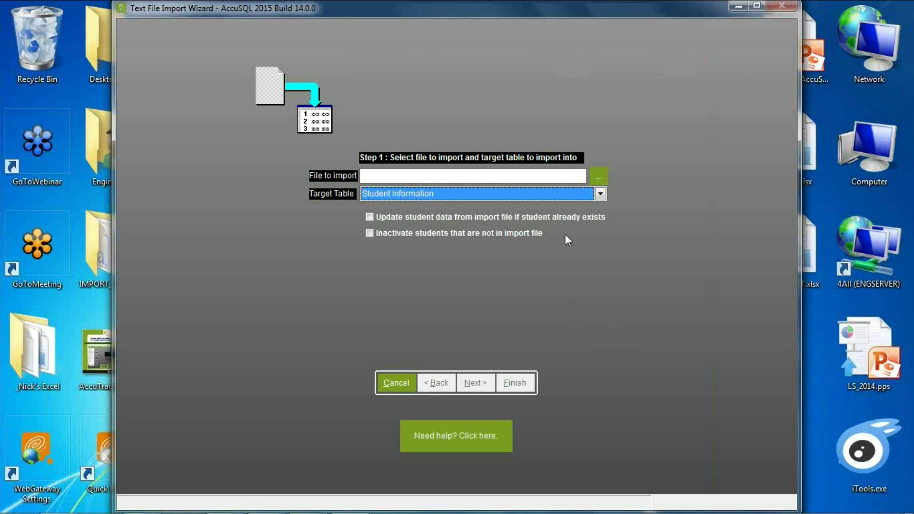
click(371, 234)
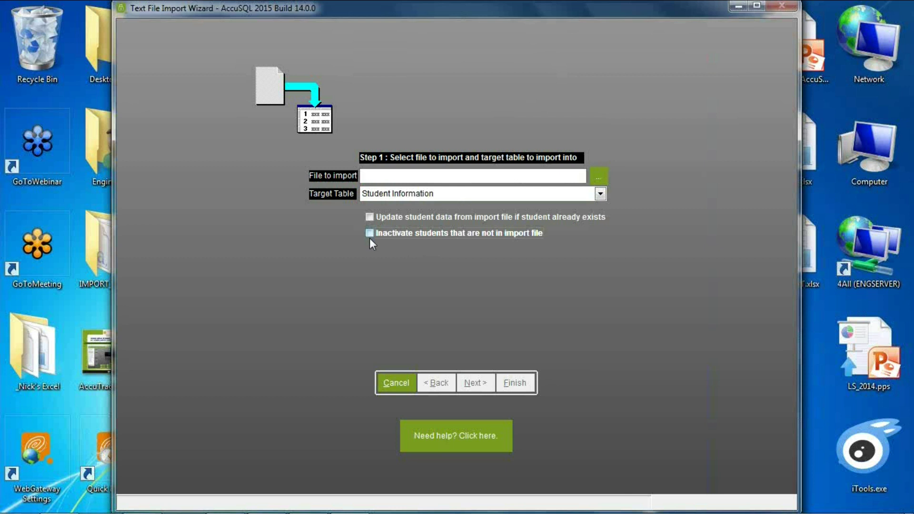
click(387, 389)
click(191, 75)
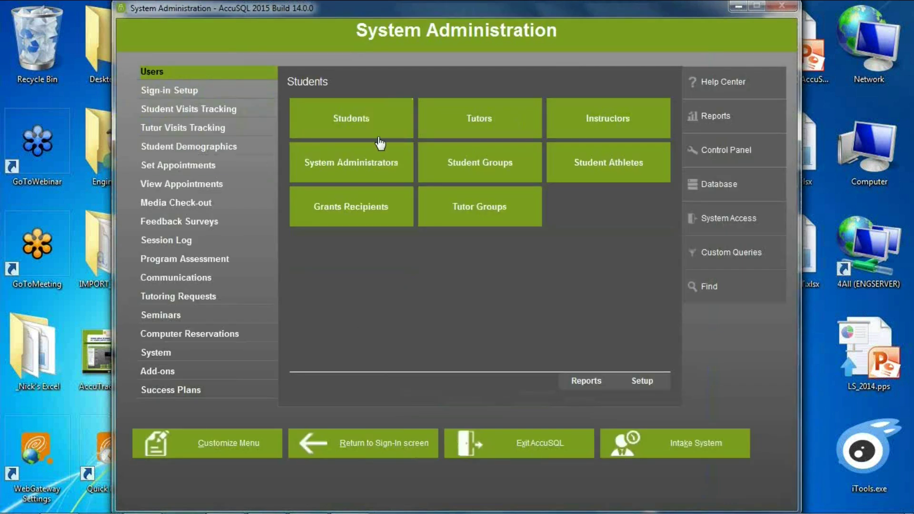
Mark three student records inactive by unticking Active and saving each one
click(374, 122)
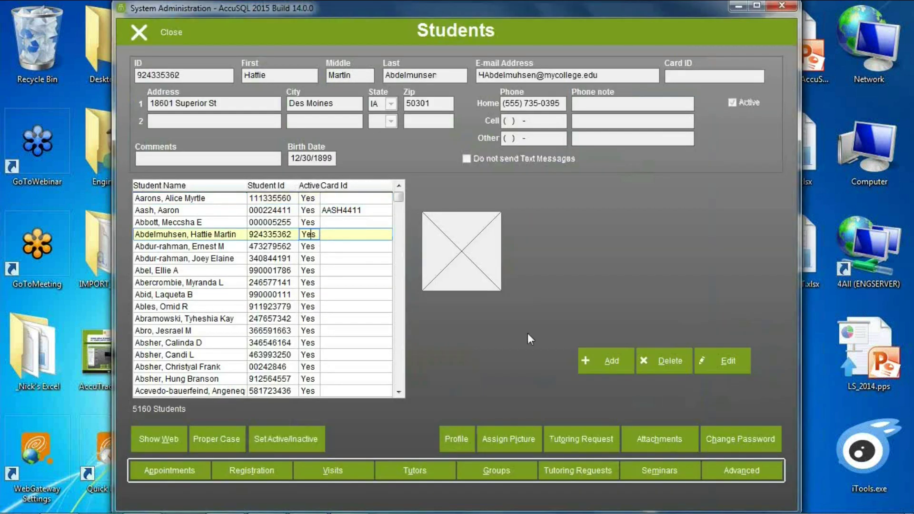
click(730, 360)
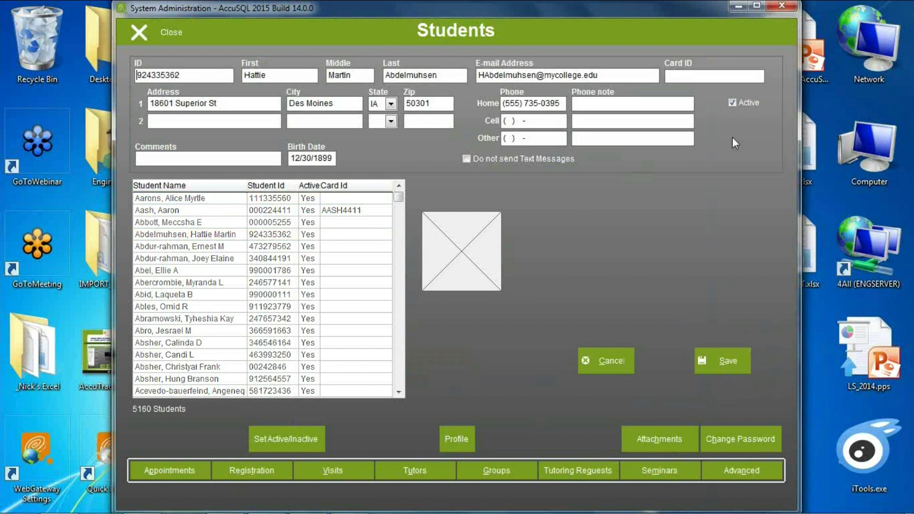
click(731, 103)
click(724, 364)
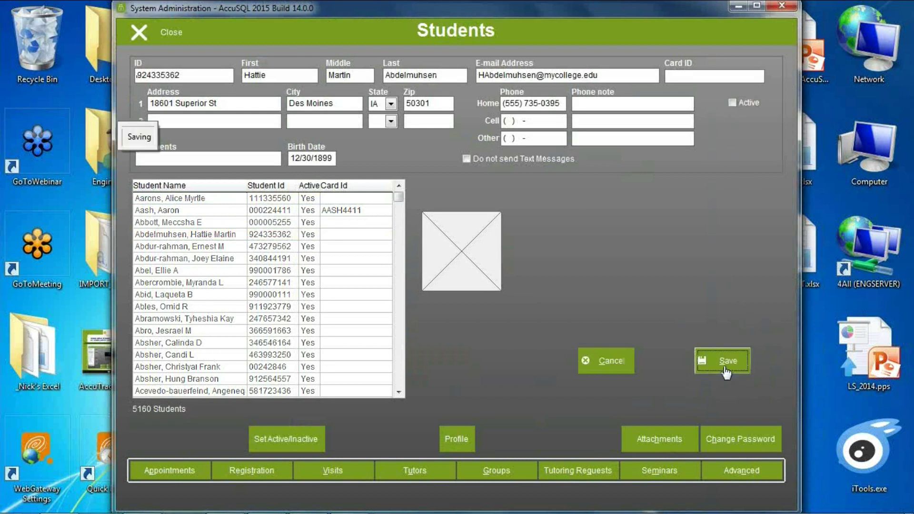
click(310, 359)
click(724, 364)
click(725, 362)
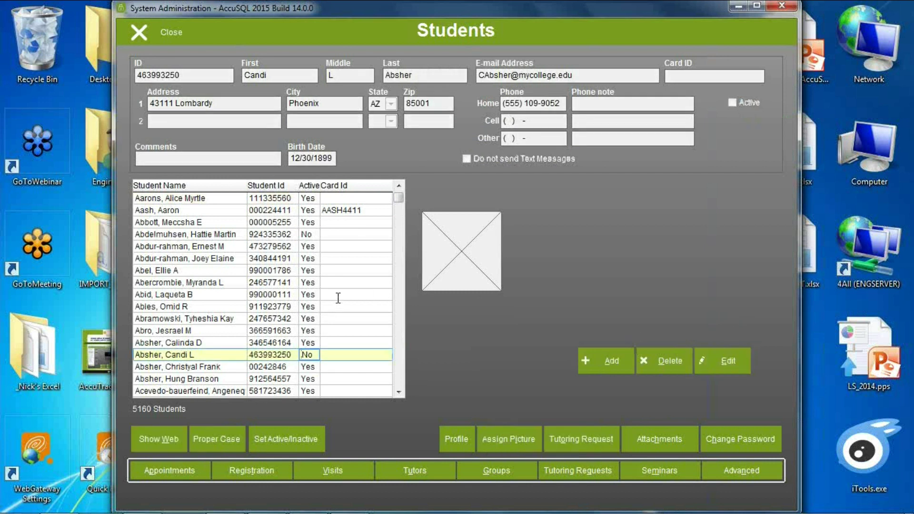
click(308, 258)
click(723, 361)
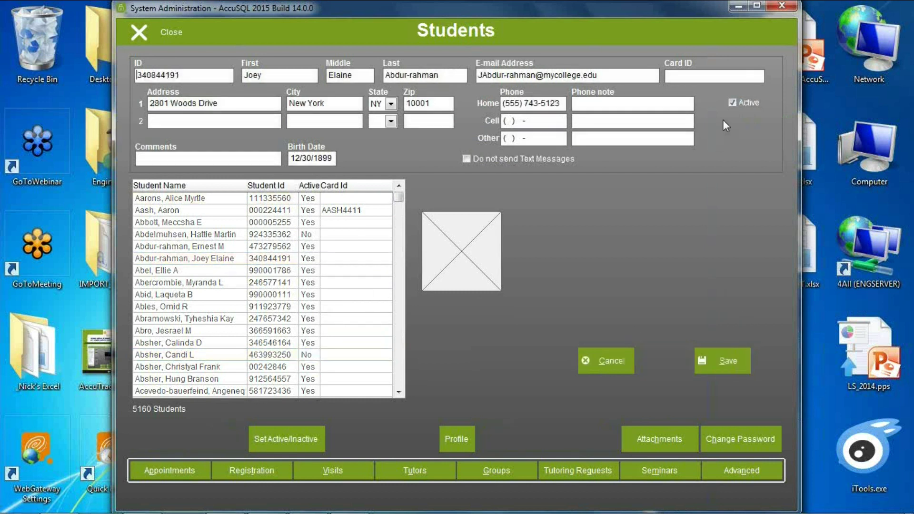
click(735, 353)
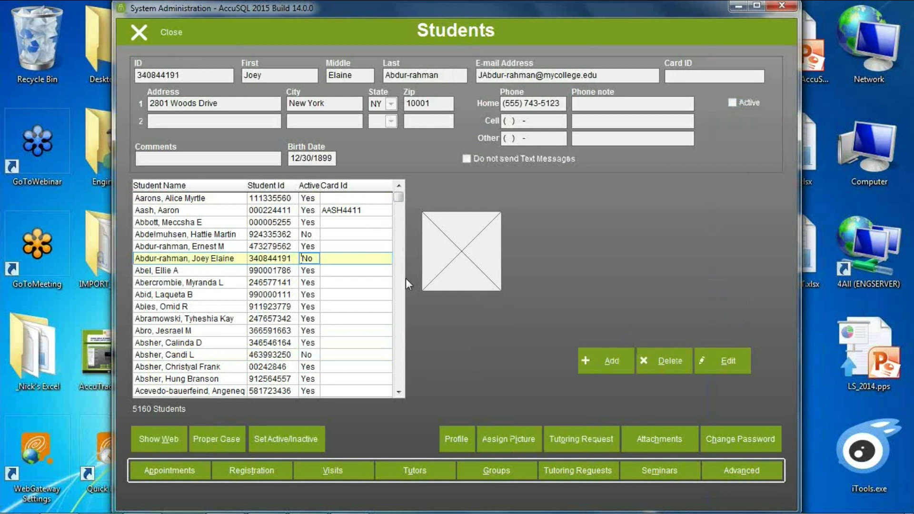
In Set Active/Inactive, widen the ID and Status columns and filter Status to Inactive
click(307, 442)
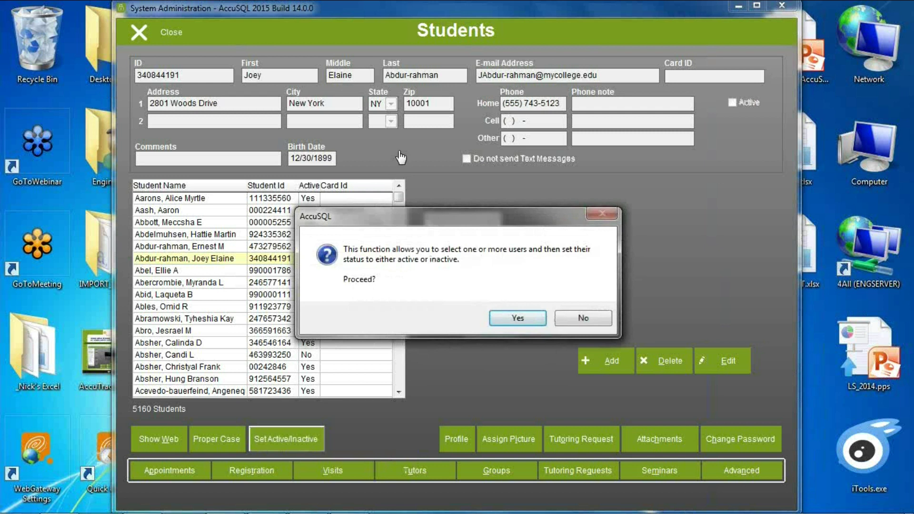
click(521, 316)
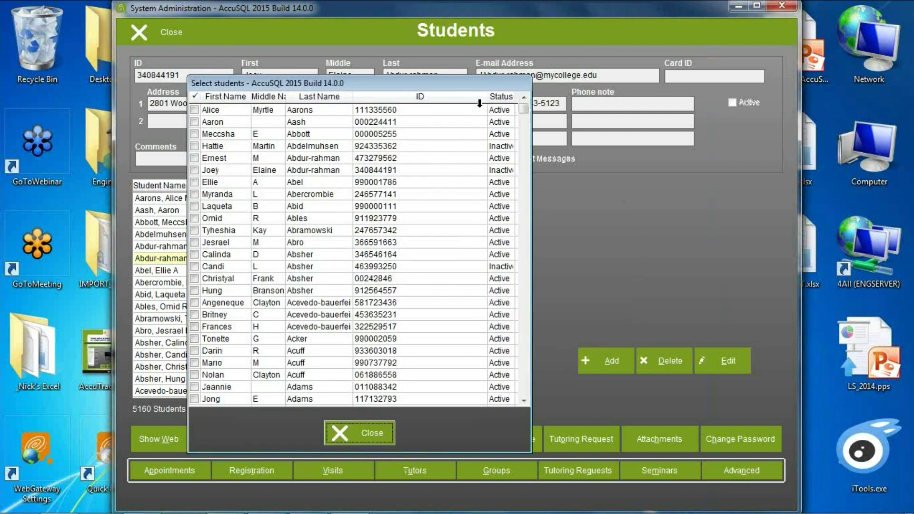
double_click(486, 96)
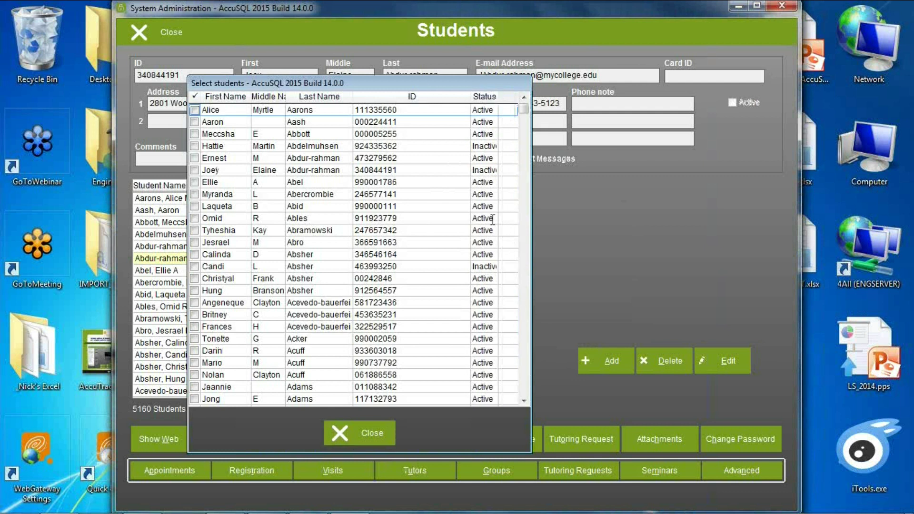
double_click(498, 96)
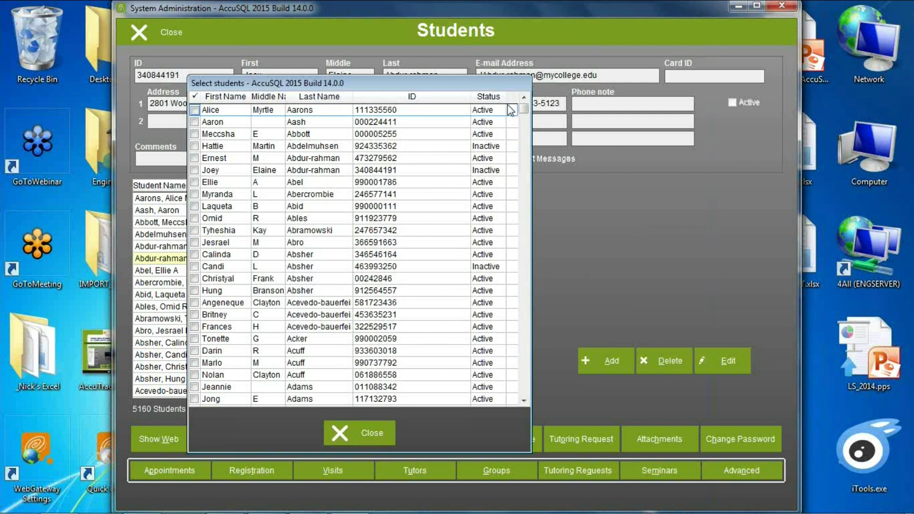
click(481, 147)
right_click(481, 147)
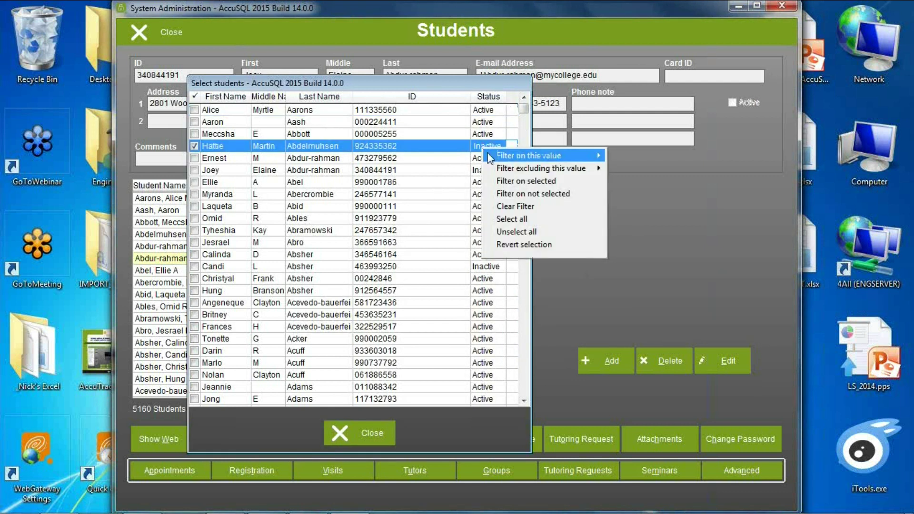
click(434, 155)
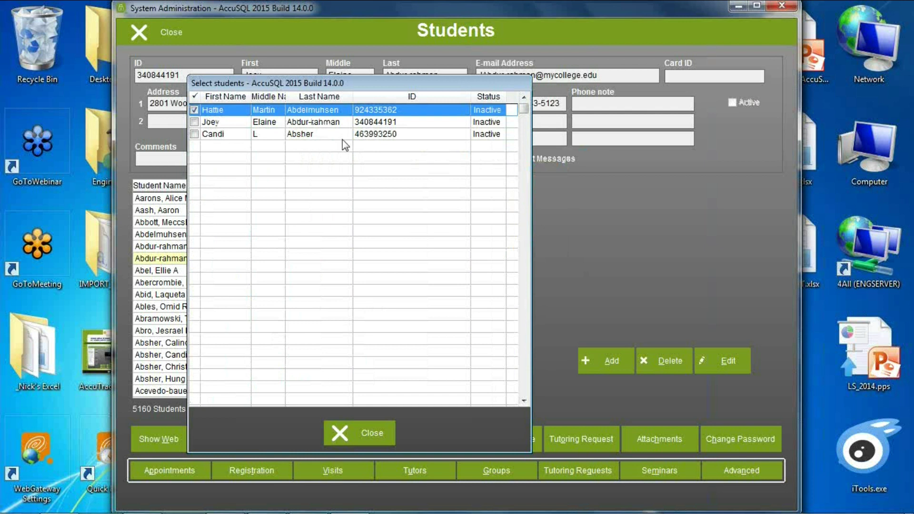
Select all three inactive students, set them active, then close the student records
right_click(328, 138)
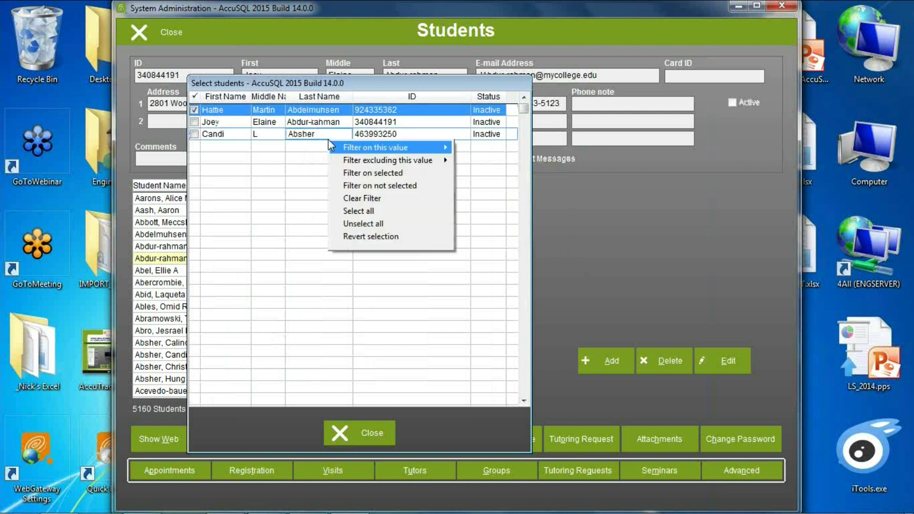
click(357, 211)
click(376, 434)
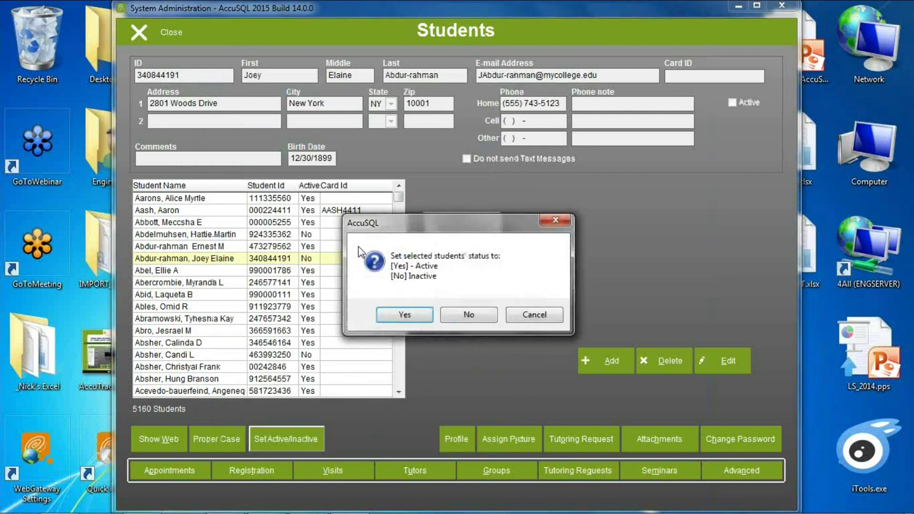
click(394, 319)
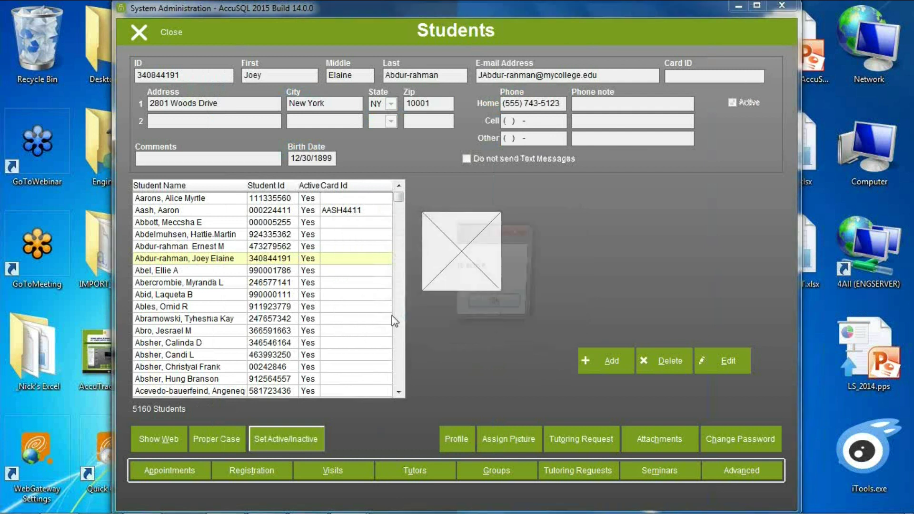
click(494, 309)
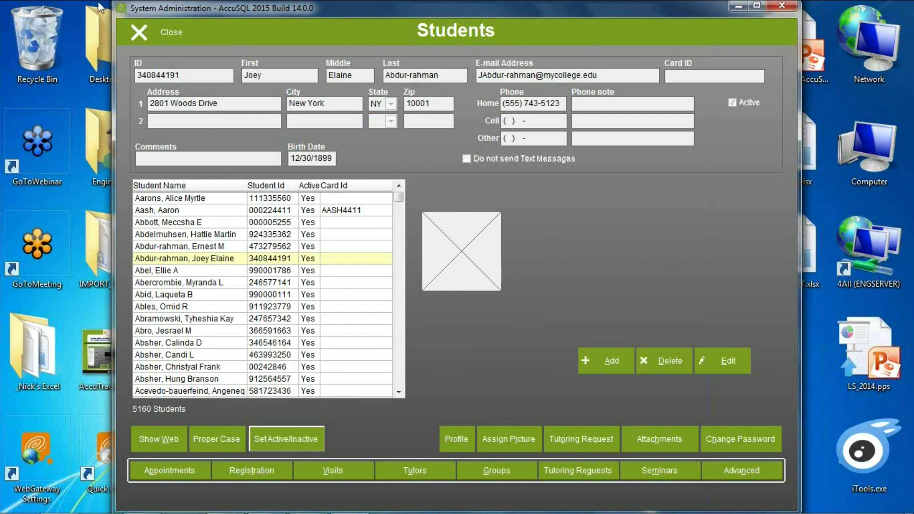
click(152, 36)
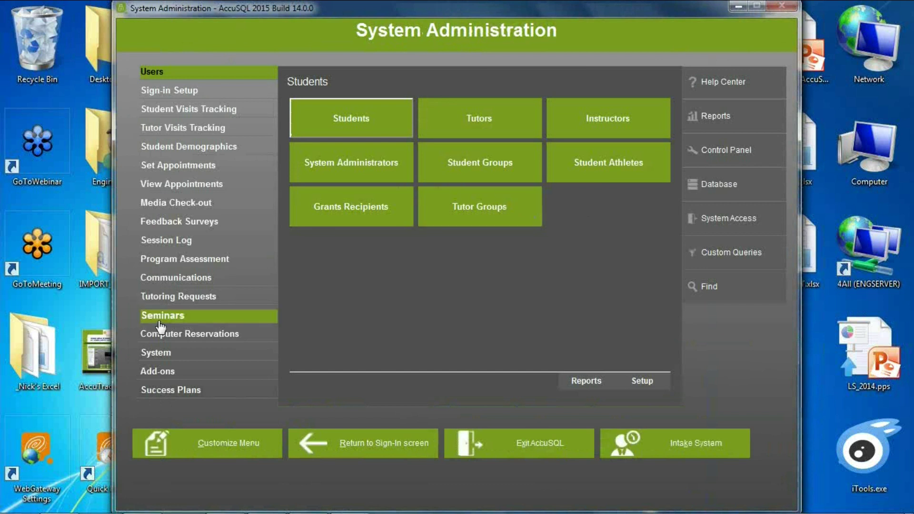
click(199, 354)
Open Semesters and select Summer 2014 to view its 127 assigned activities
click(355, 132)
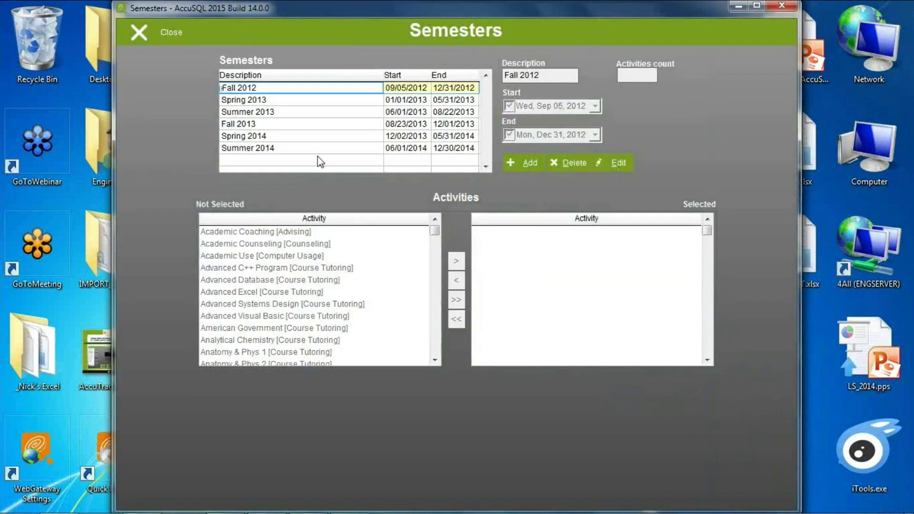
click(309, 147)
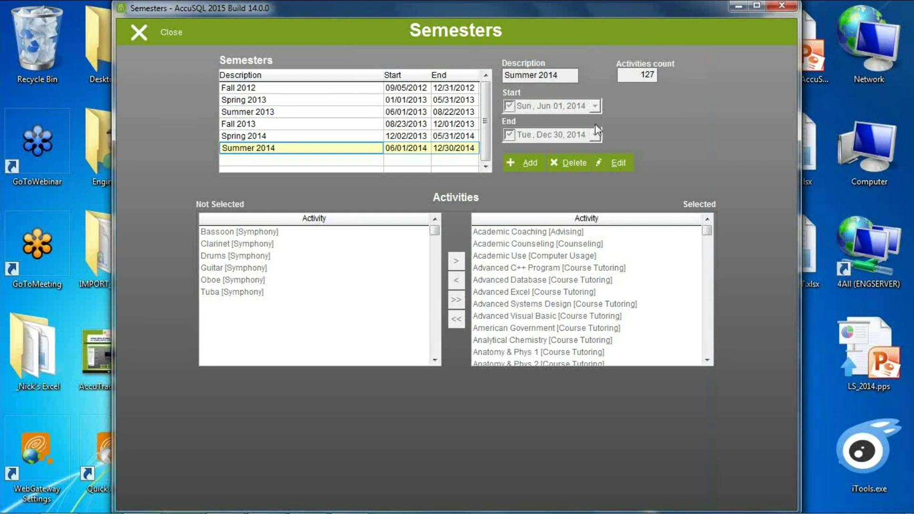
Close Semesters, set a Database import's target table to Activities Table, then cancel the wizard
click(152, 34)
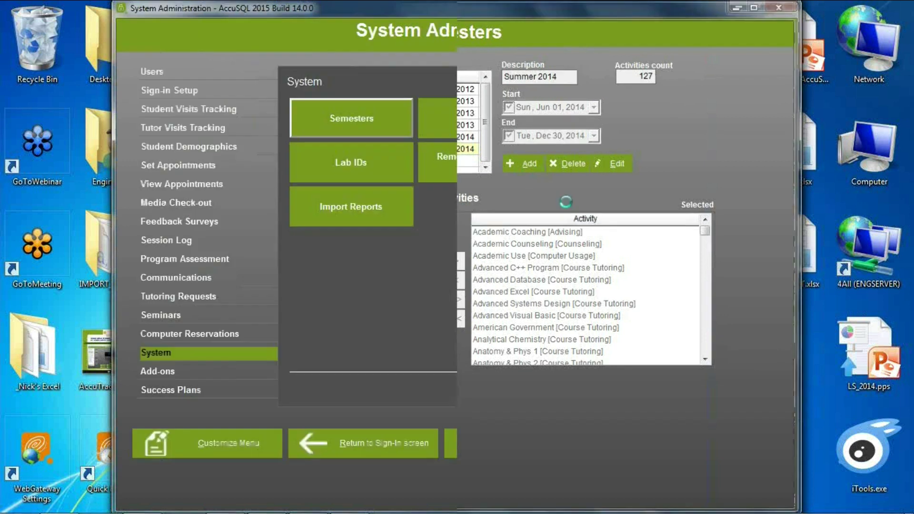
click(710, 190)
click(364, 126)
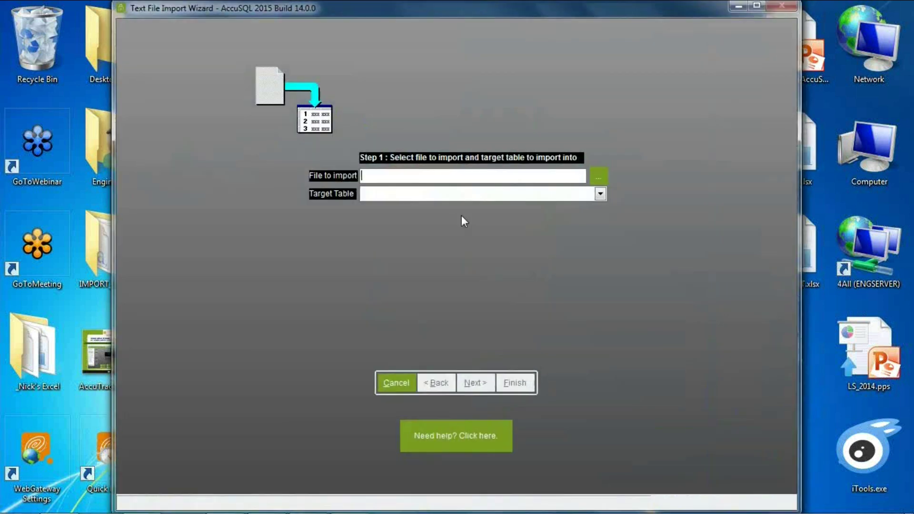
click(458, 193)
click(426, 220)
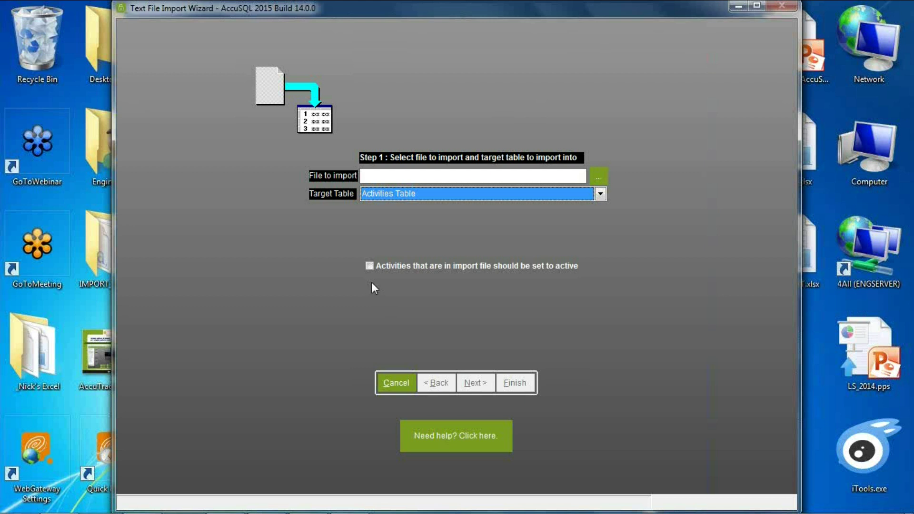
click(392, 385)
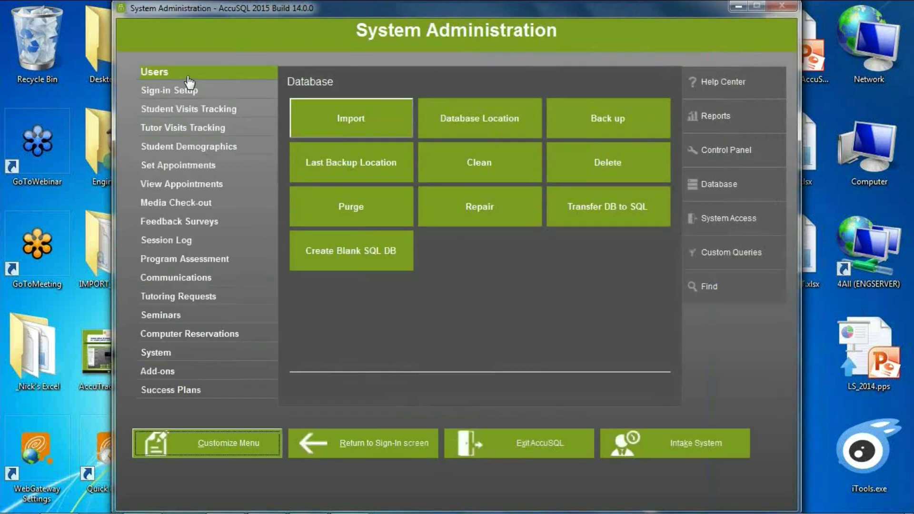
Open the Users setup options and close them again
click(153, 71)
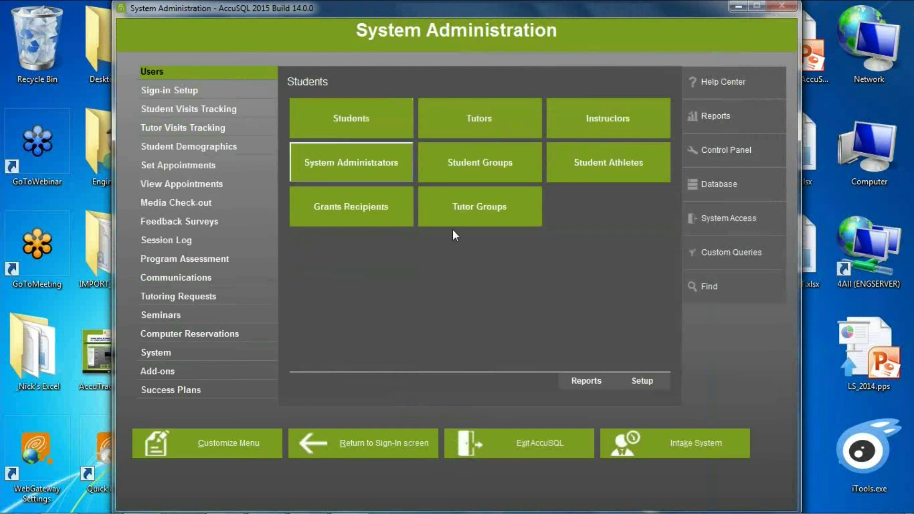
click(648, 381)
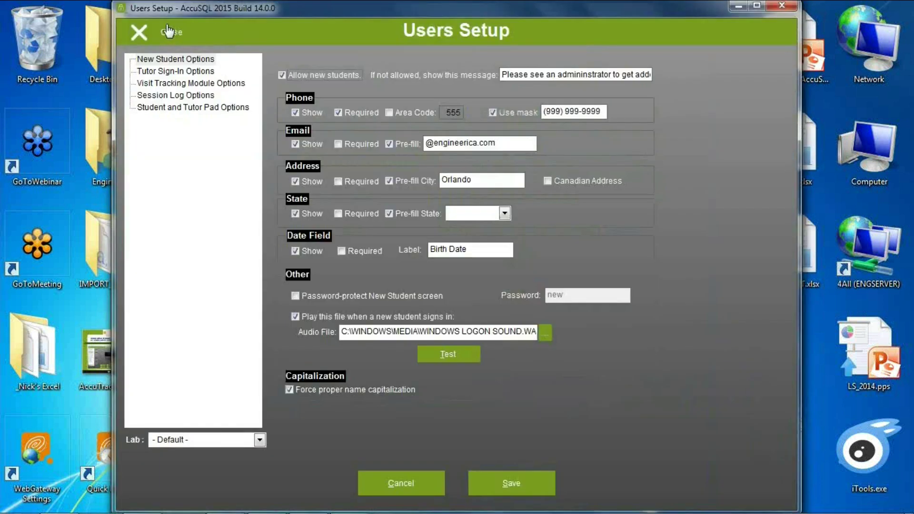
click(168, 31)
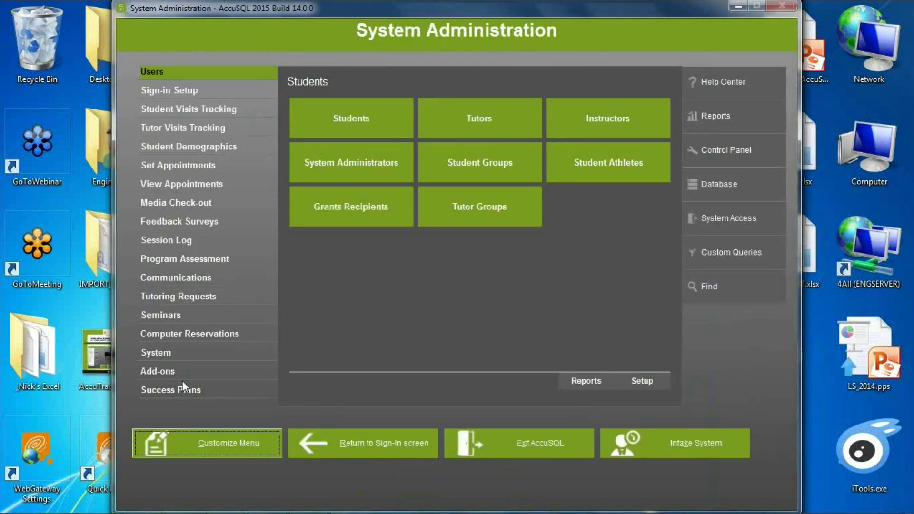
Review the ID settings in System Setup, close it, and go to Student Visits Tracking
click(171, 352)
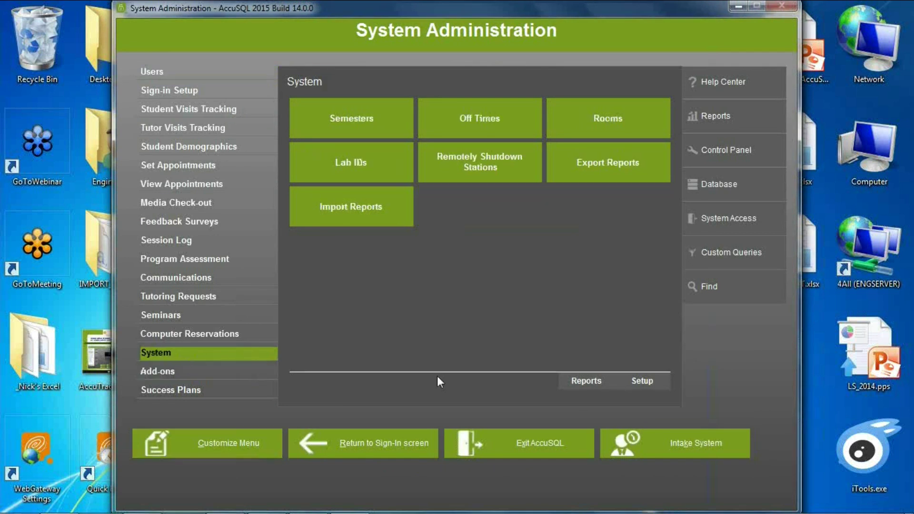
click(643, 381)
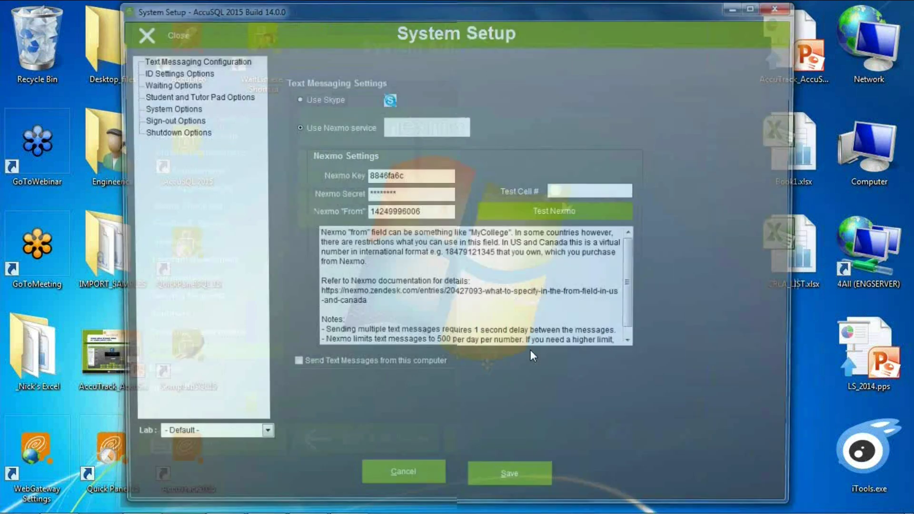
click(172, 70)
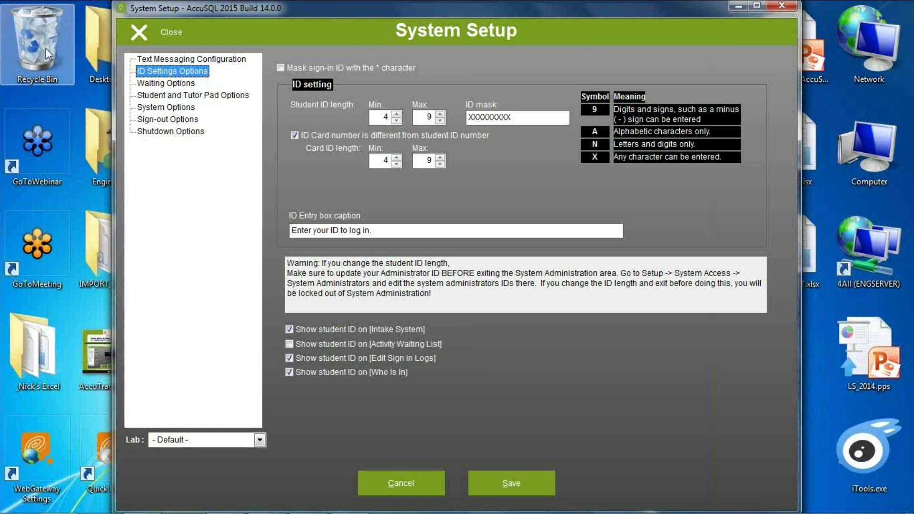
click(152, 42)
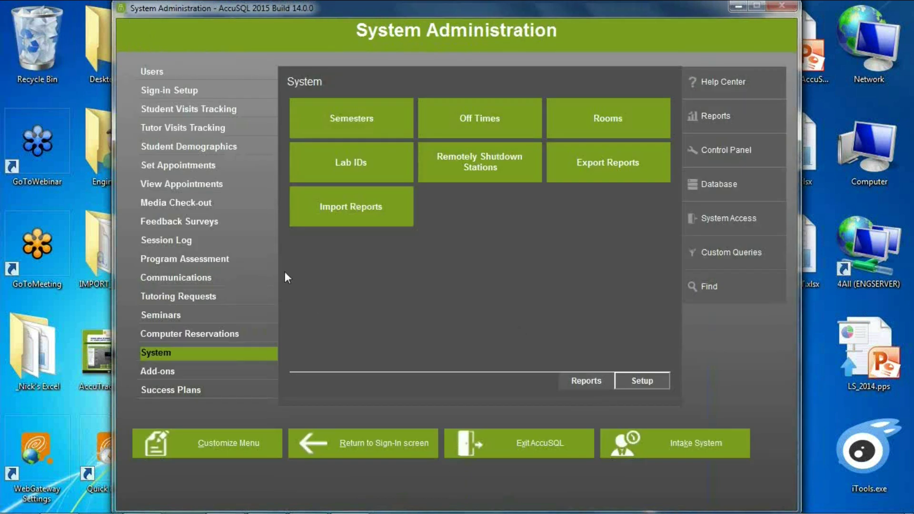
click(229, 114)
Run the Weekly Student Visits report from Visits Reports, producing an Excel pivot table
click(586, 381)
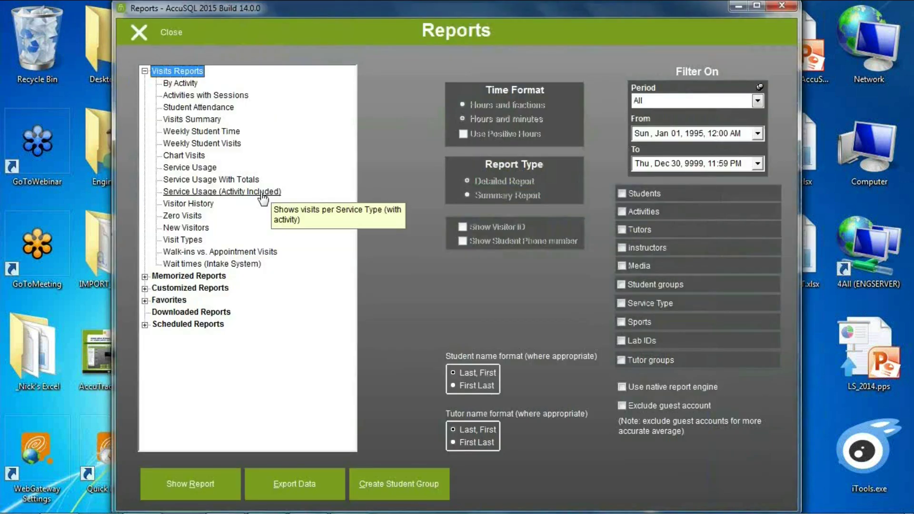
click(205, 132)
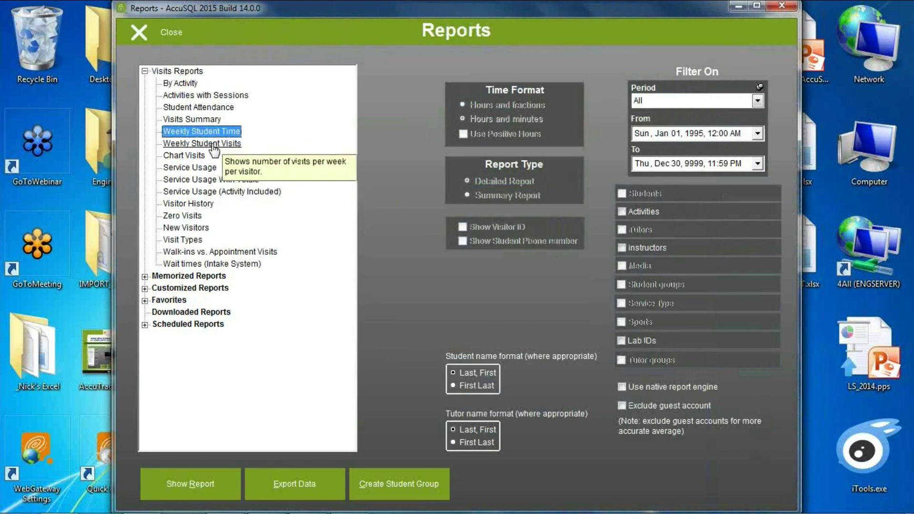
click(215, 144)
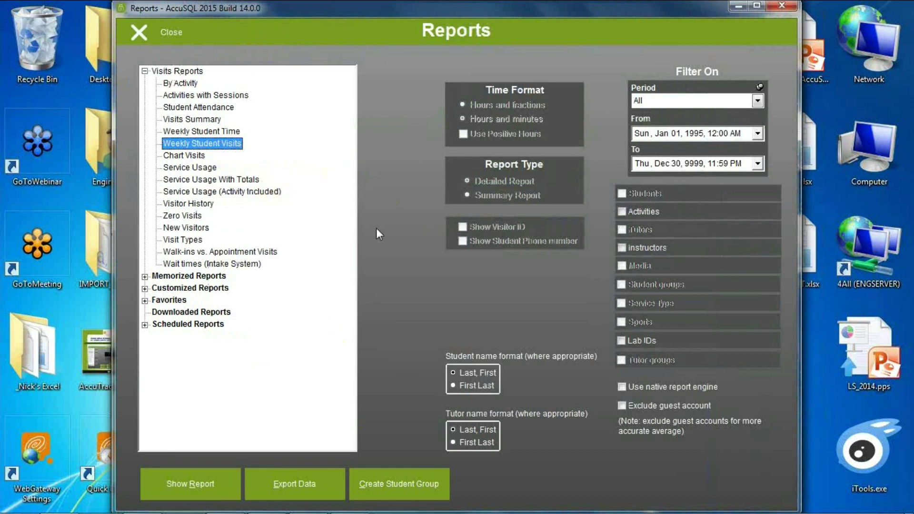
click(180, 484)
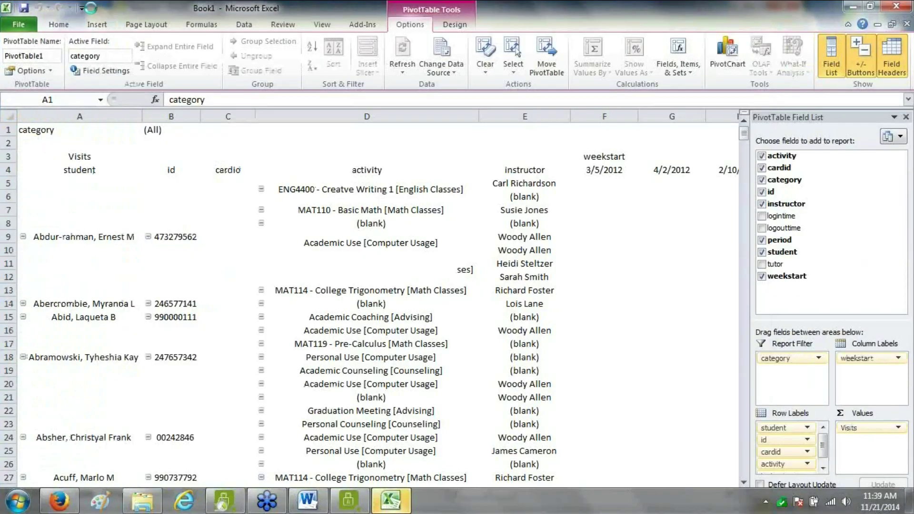
Inspect the pivot table's cardid and id columns, then close Book1 without saving
click(230, 171)
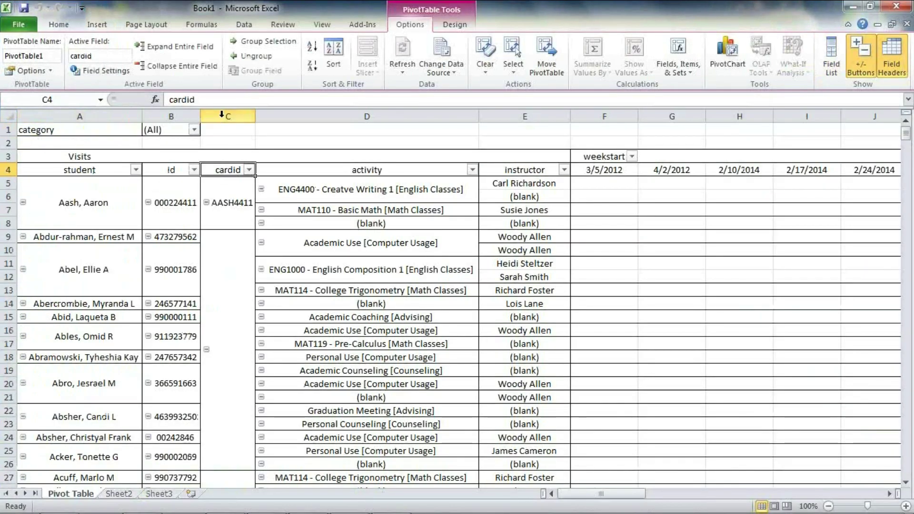
click(220, 114)
click(172, 117)
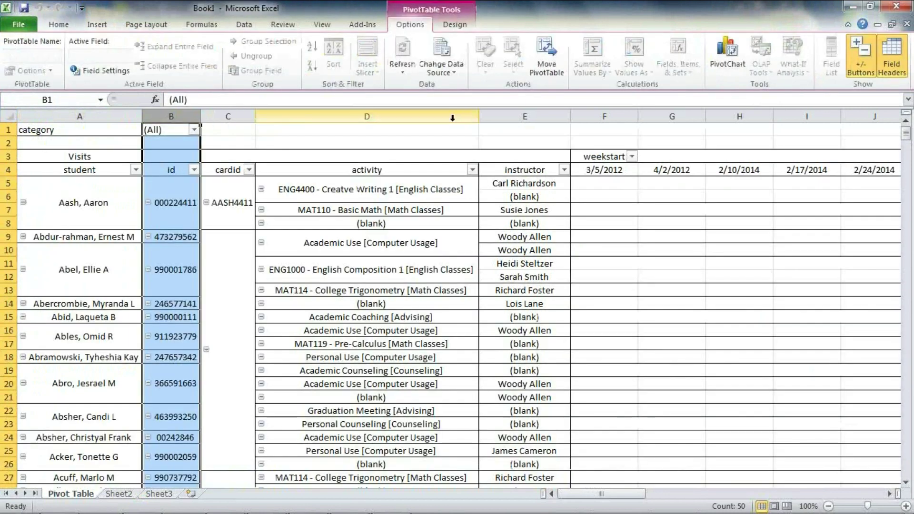
click(897, 5)
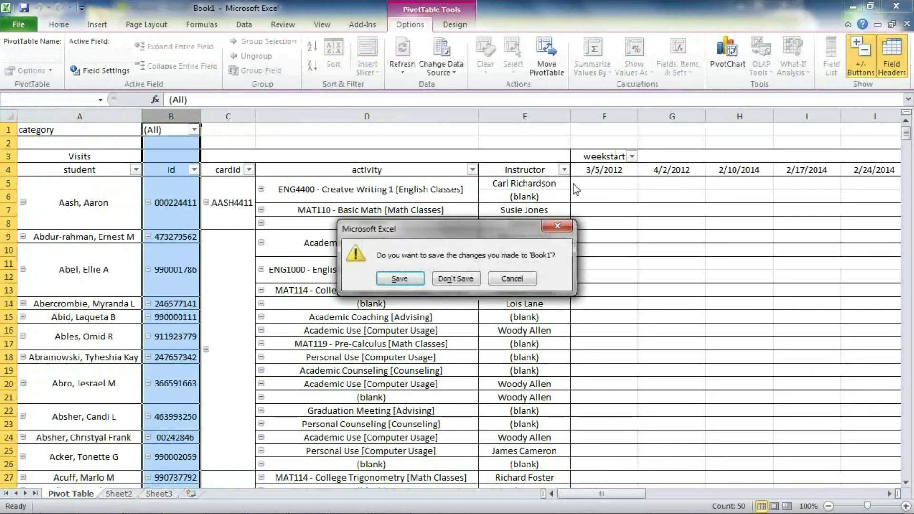
click(456, 279)
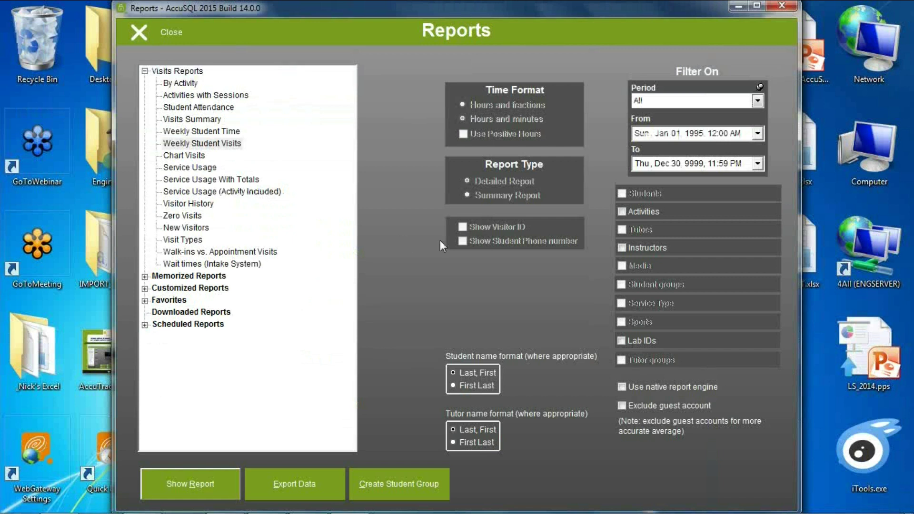
Close Reports and review the Student Demographics, Student Visits Tracking and Program Assessment items in Customize Menu, then exit
click(373, 189)
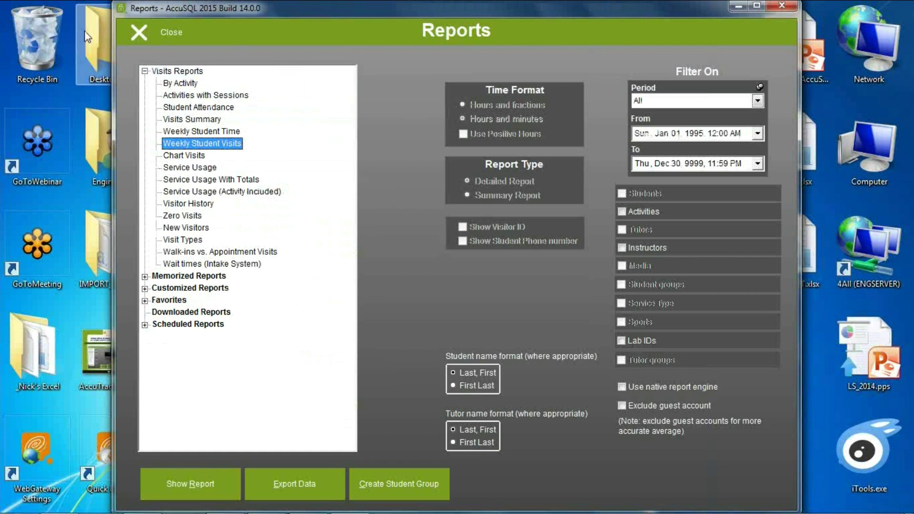
click(156, 42)
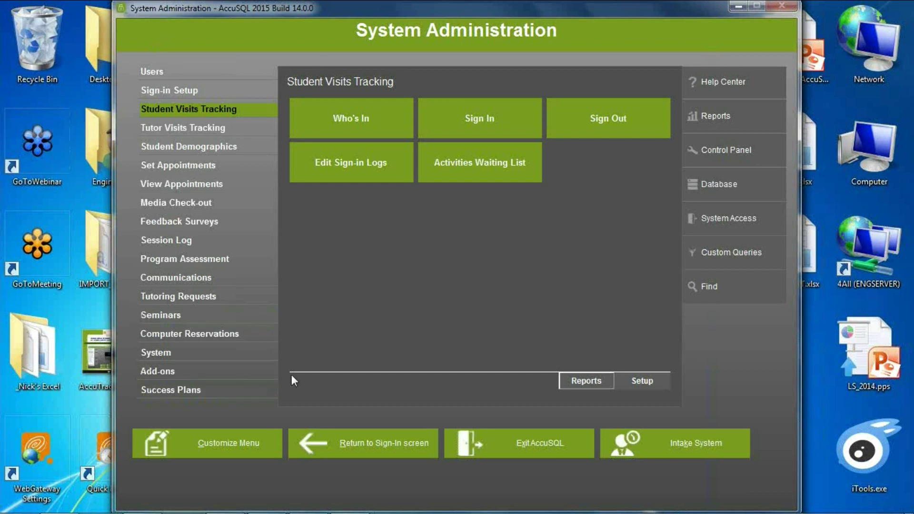
click(192, 447)
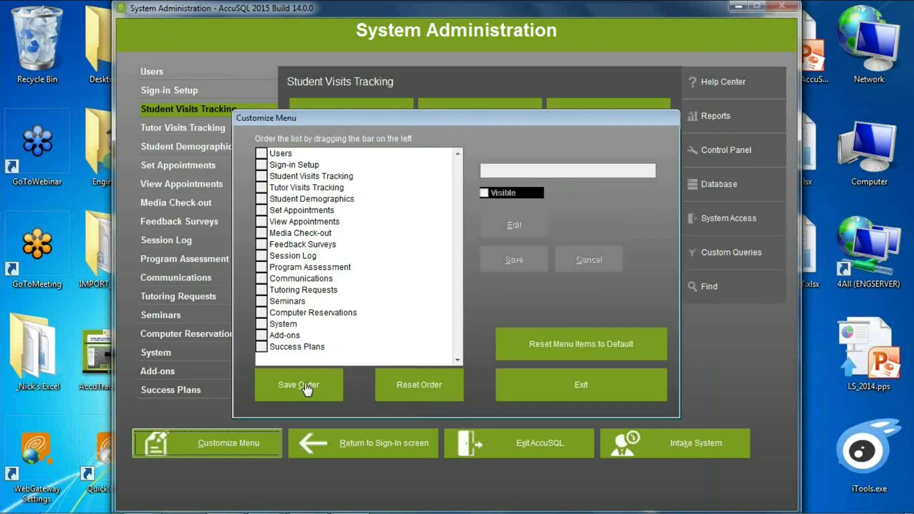
click(319, 200)
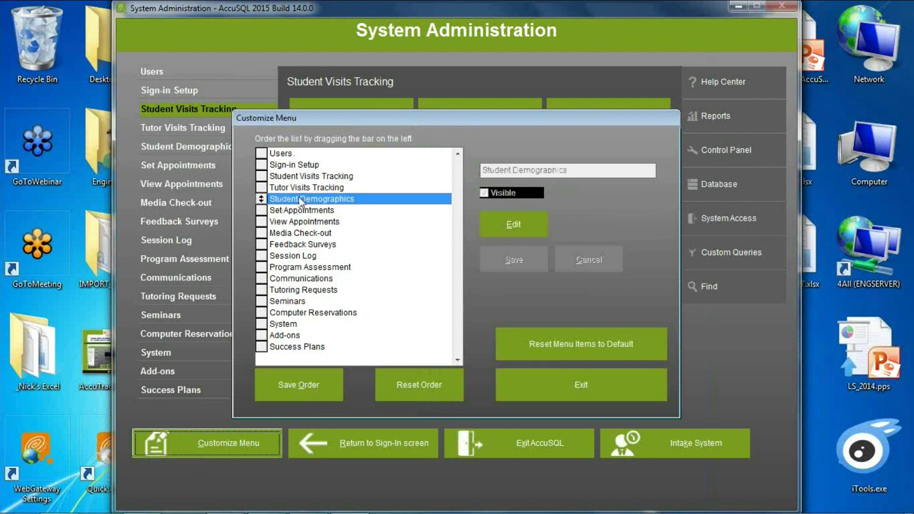
click(264, 176)
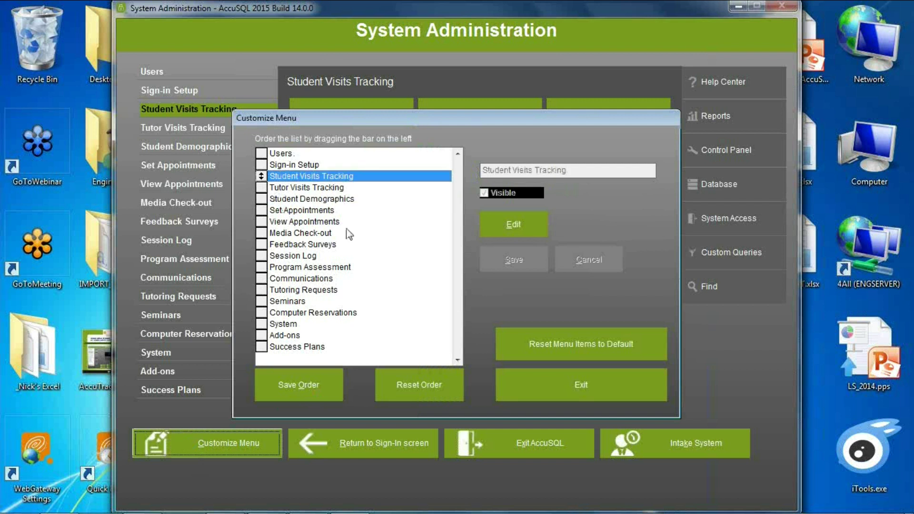
click(317, 268)
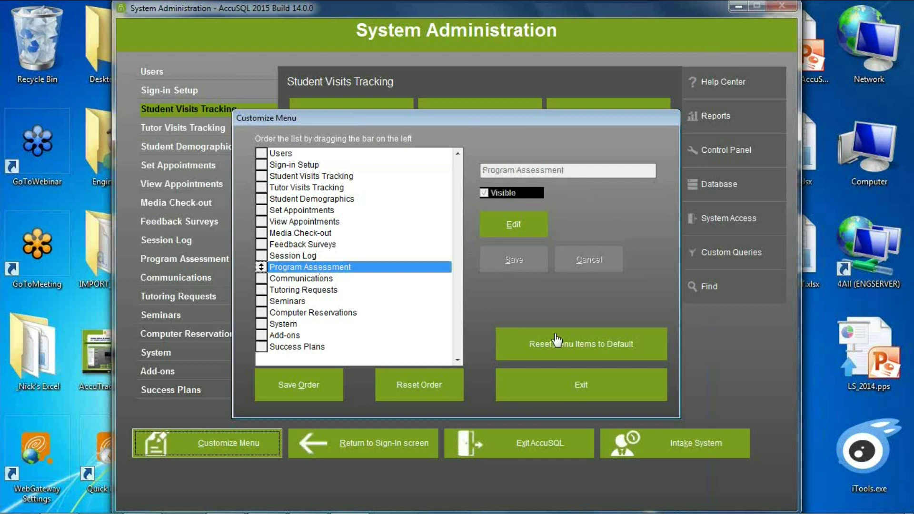
click(573, 390)
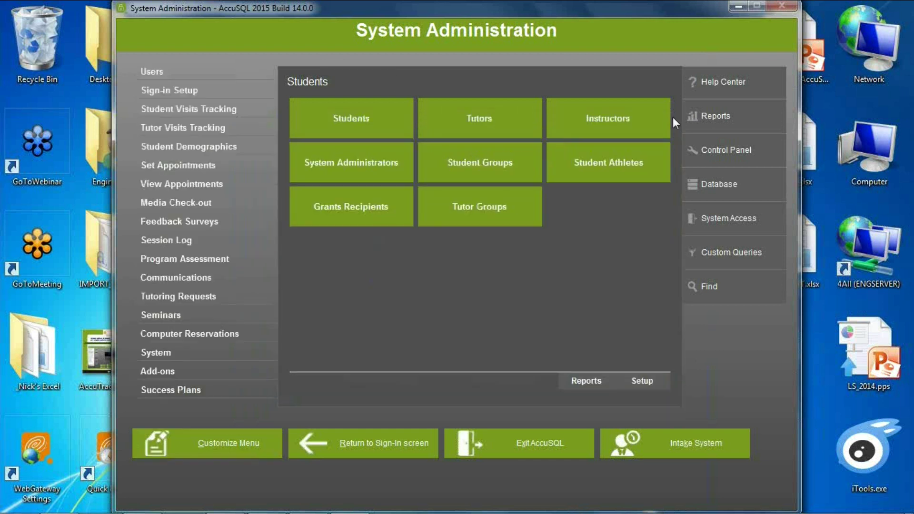
Show the Help Center's Tip of the Day, read it, and close it
click(700, 80)
click(357, 167)
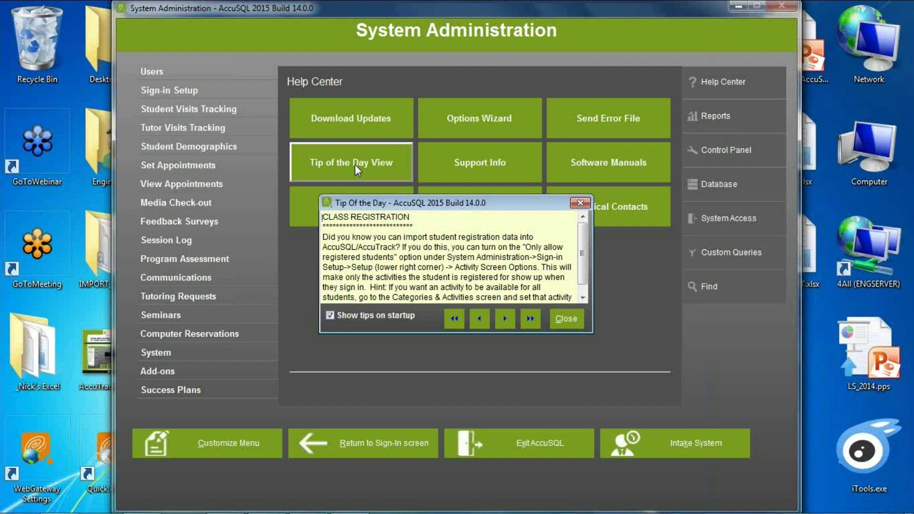
click(563, 318)
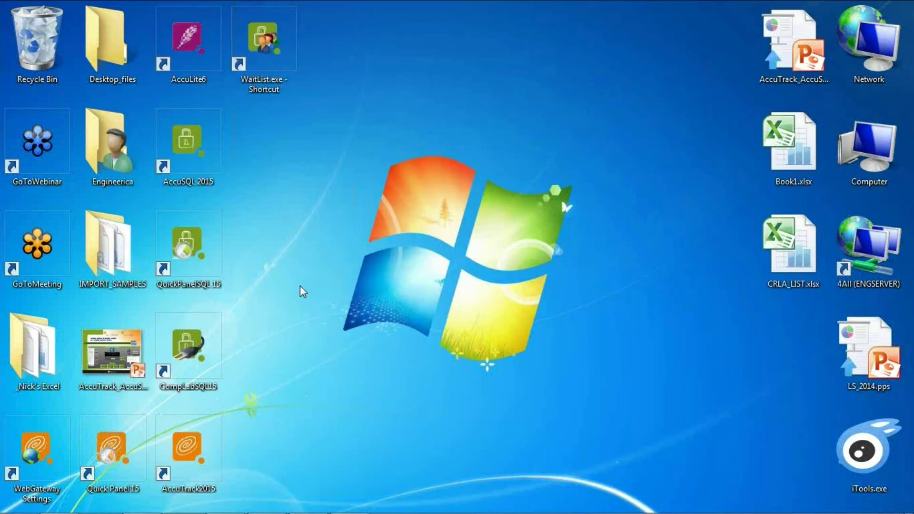
Restore Firefox and open engineerica.com in a new tab from the Engineerica Intranet page
click(59, 500)
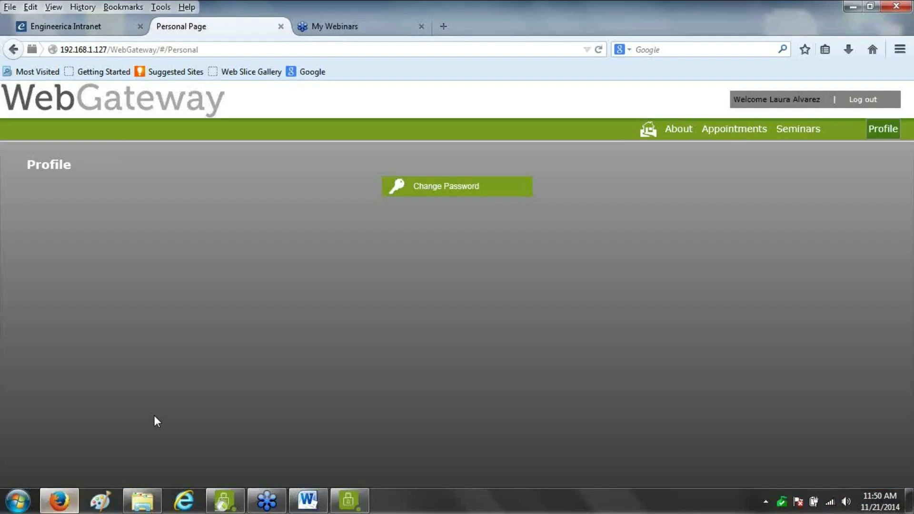
click(101, 25)
click(187, 54)
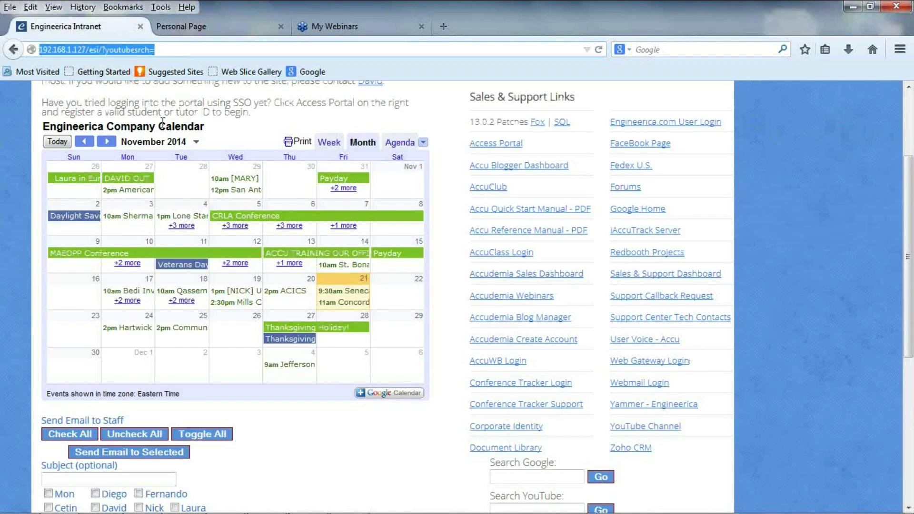
scroll(163, 122, up, 3)
click(510, 125)
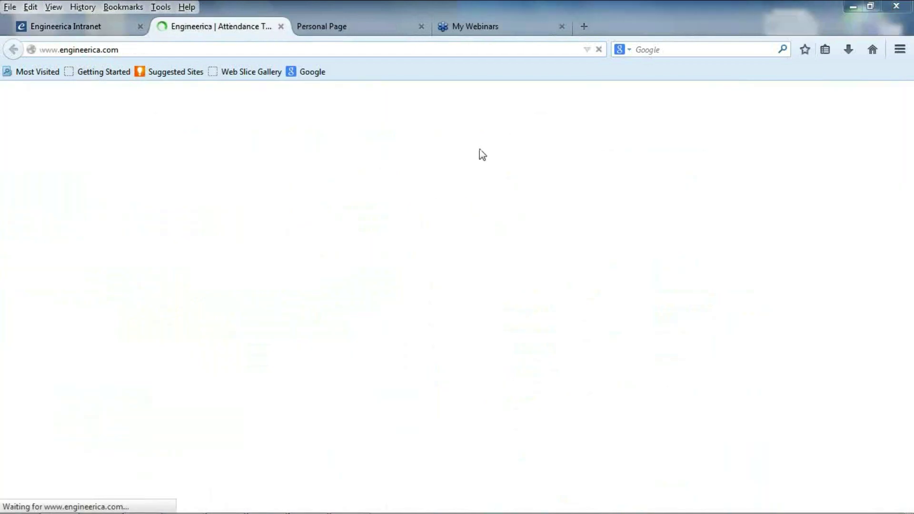
Load engineerica.com/platinum-upgrade-request and scroll through its complimentary upgrade request form
click(174, 51)
click(189, 52)
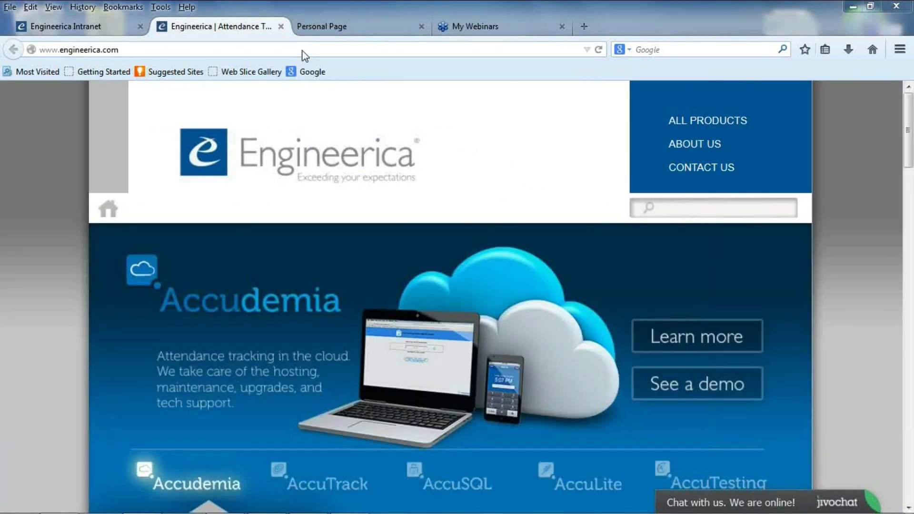
text(/p)
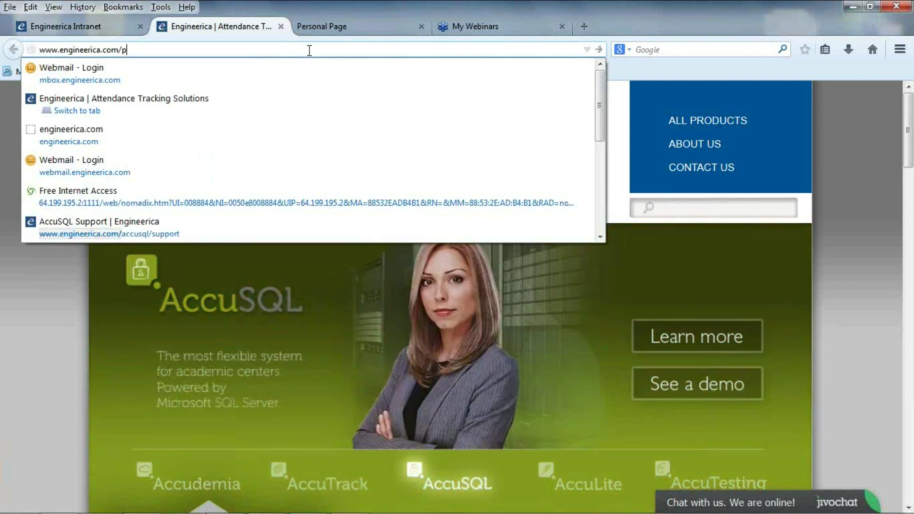
text(latinu)
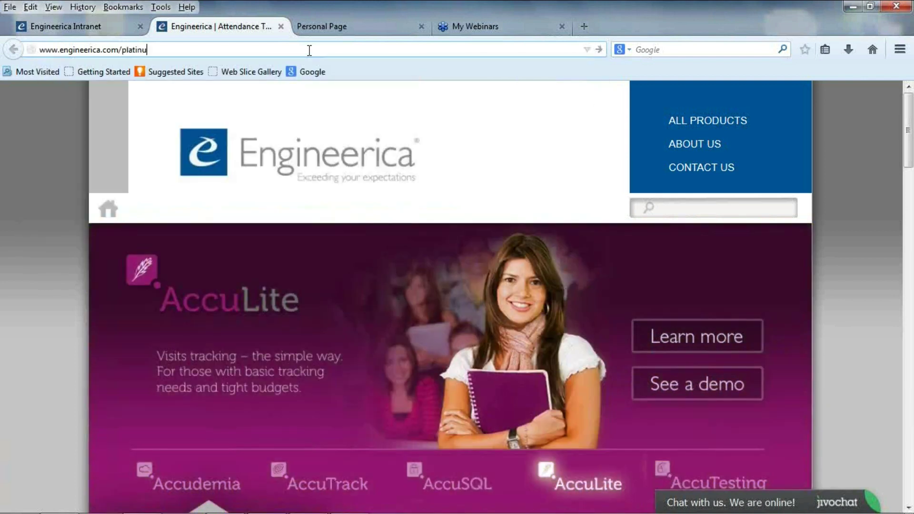
text(m-upgrade)
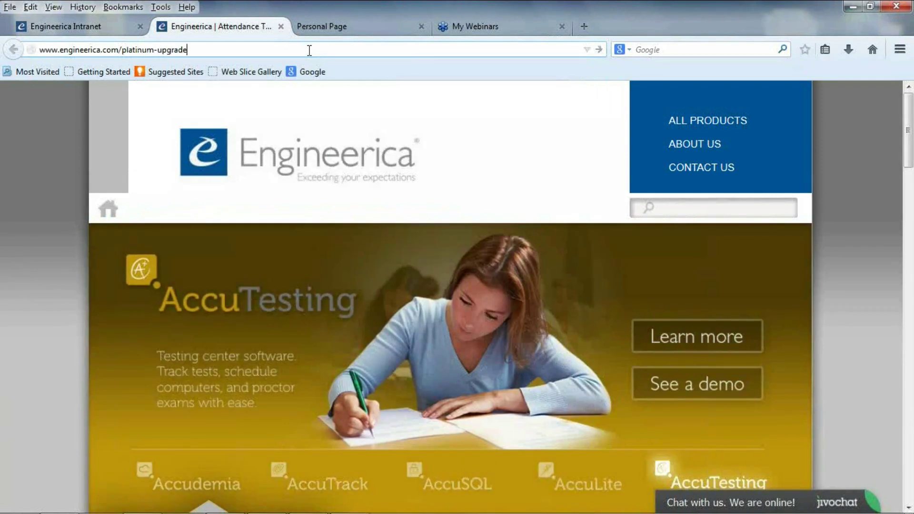
text(-request)
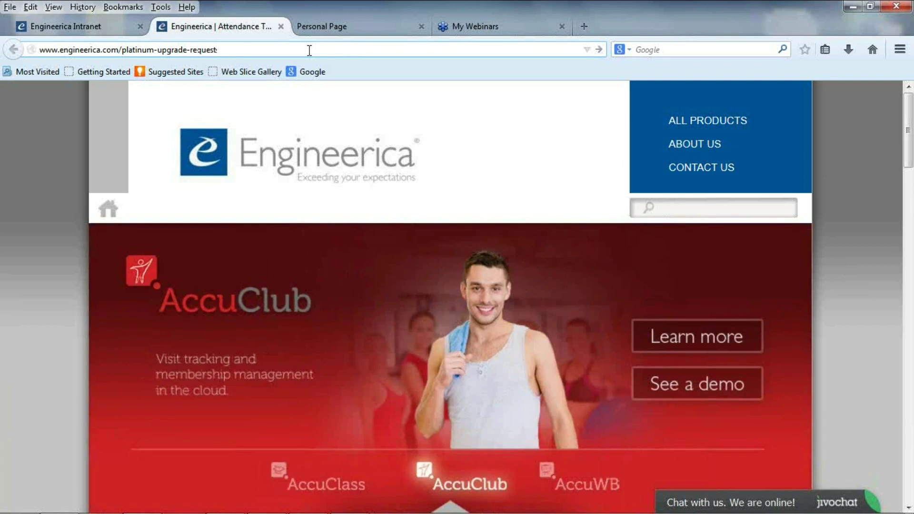
key(Return)
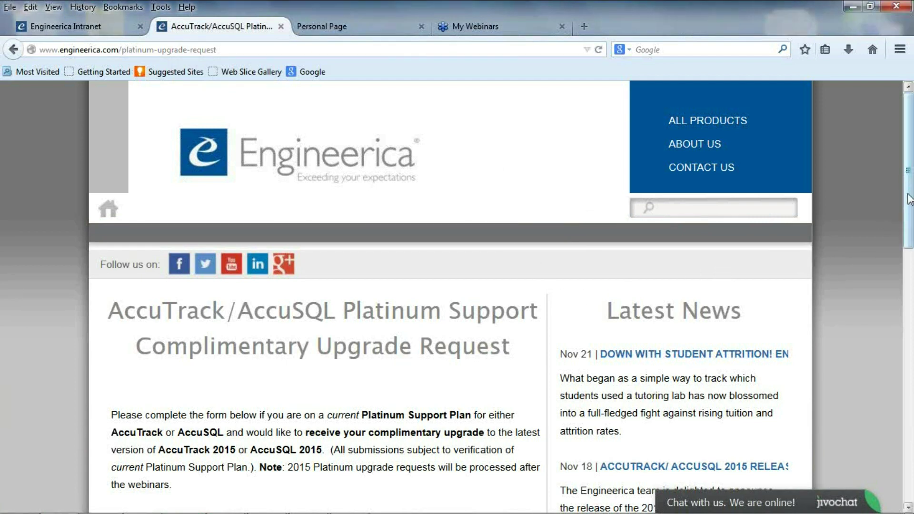
scroll(338, 295, down, 7)
scroll(339, 294, up, 4)
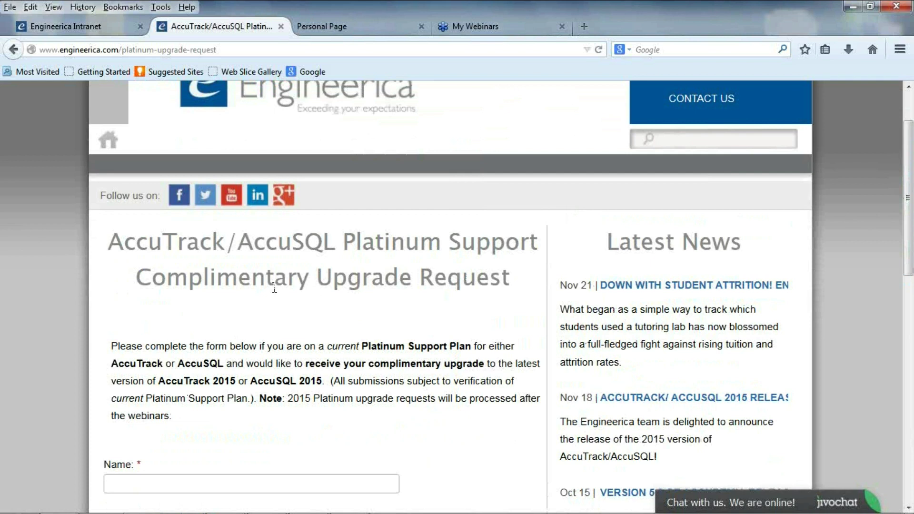
scroll(278, 288, down, 5)
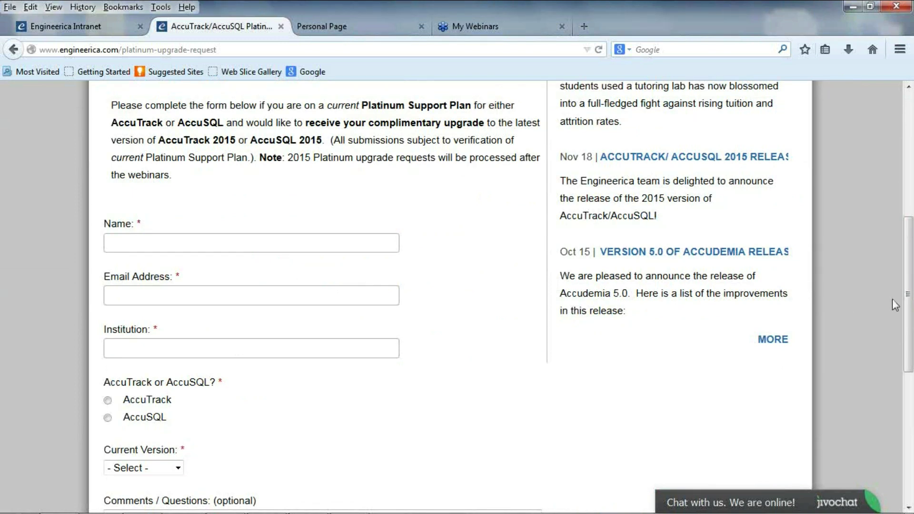
scroll(911, 284, up, 3)
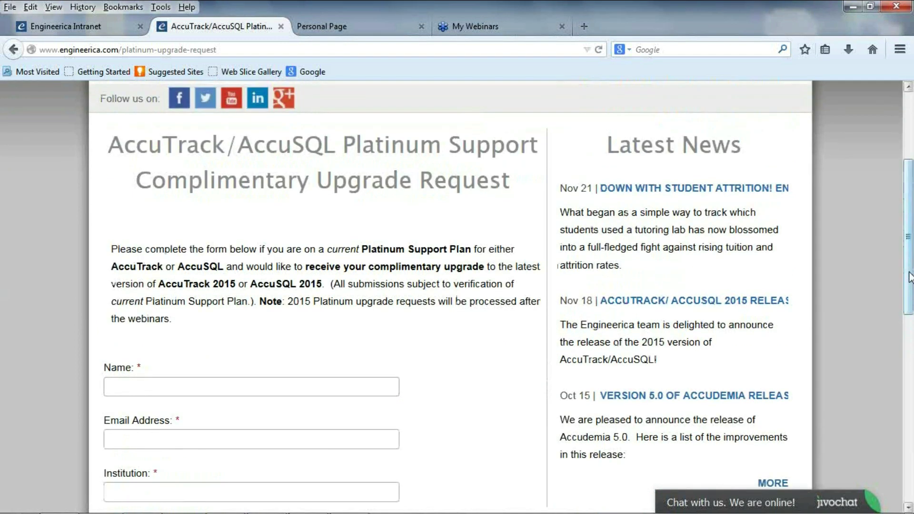